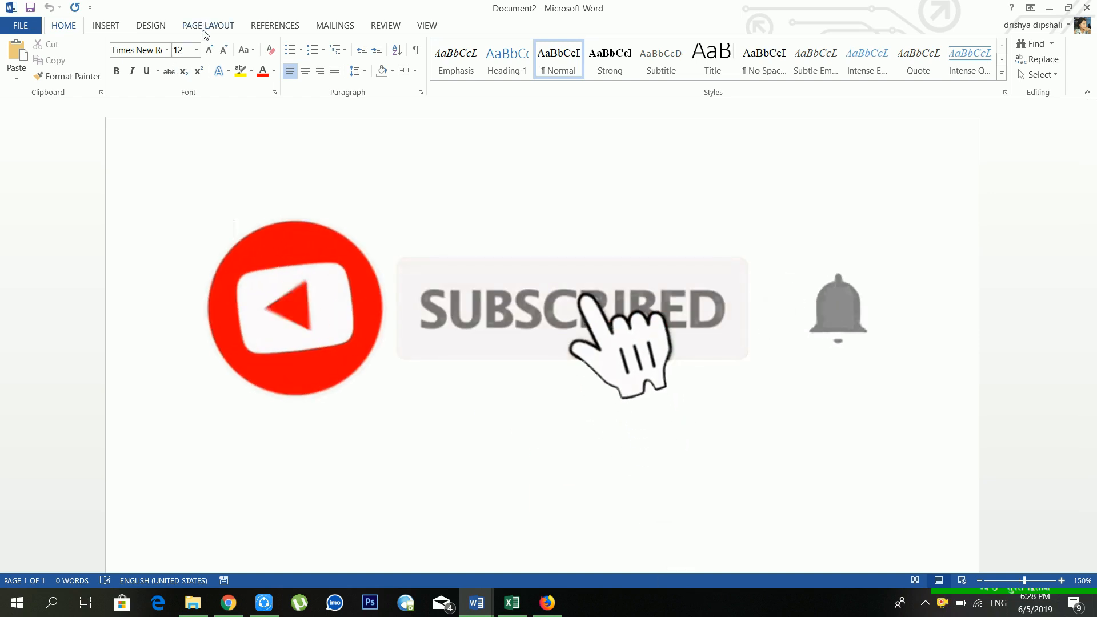
Step: Generate filler text in the empty document with =rand(4,5) and add a blank line after the first paragraph
click(208, 25)
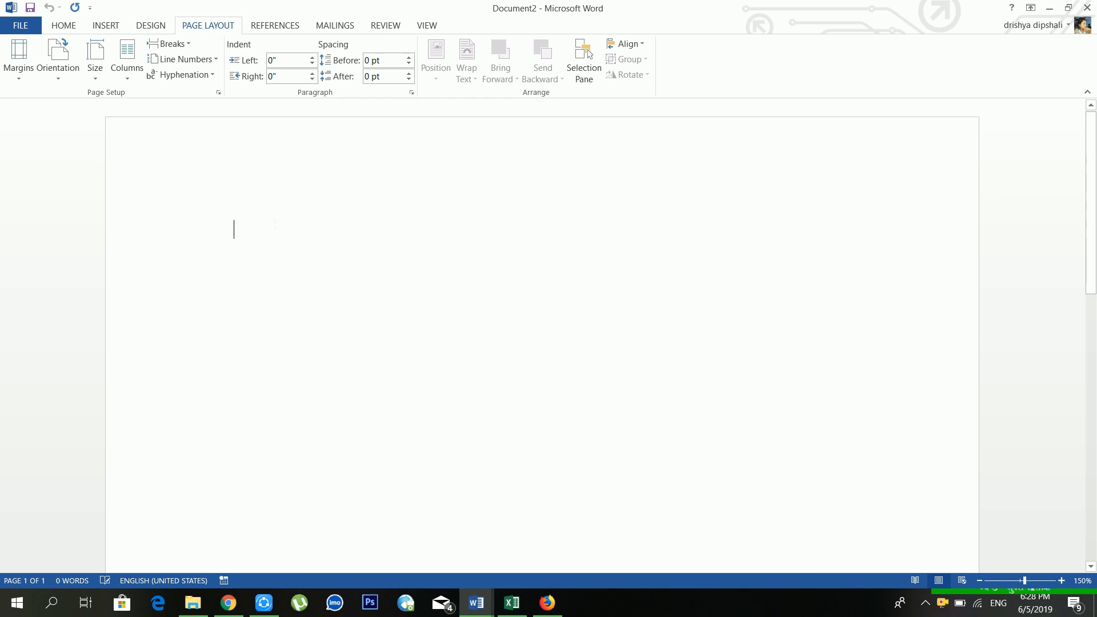
text(=)
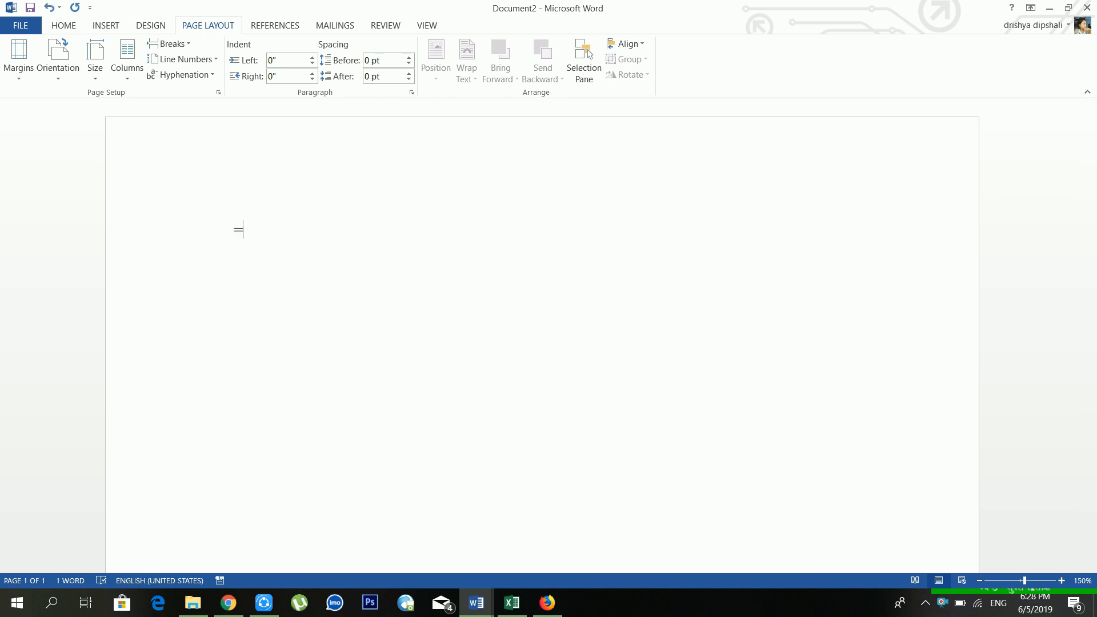
text(rand(4)
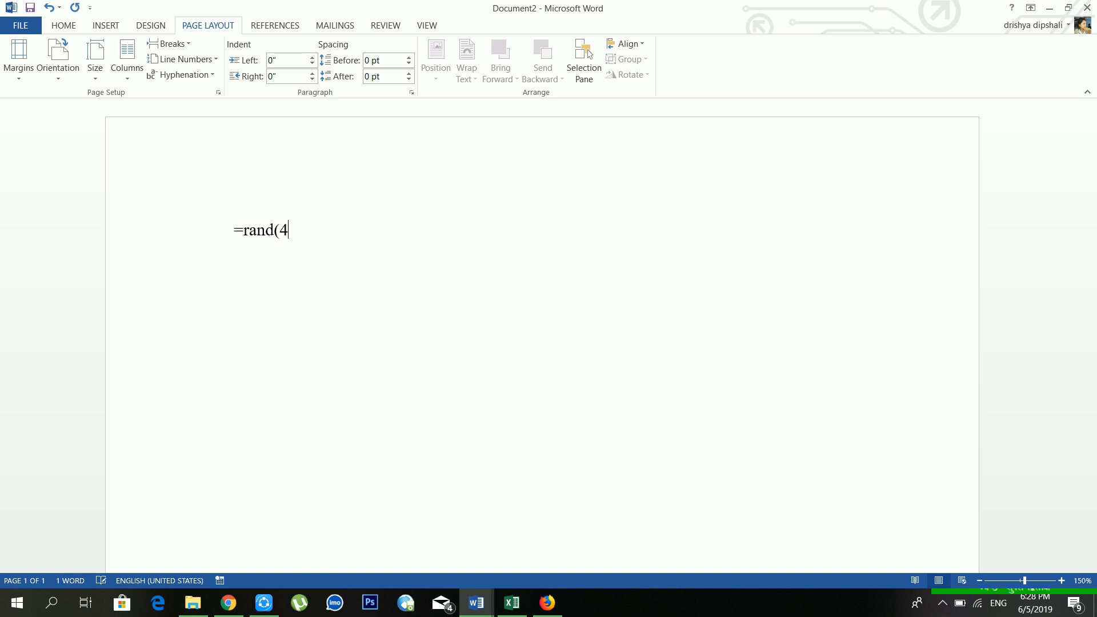
text(,5))
key(Return)
key(ctrl+Home)
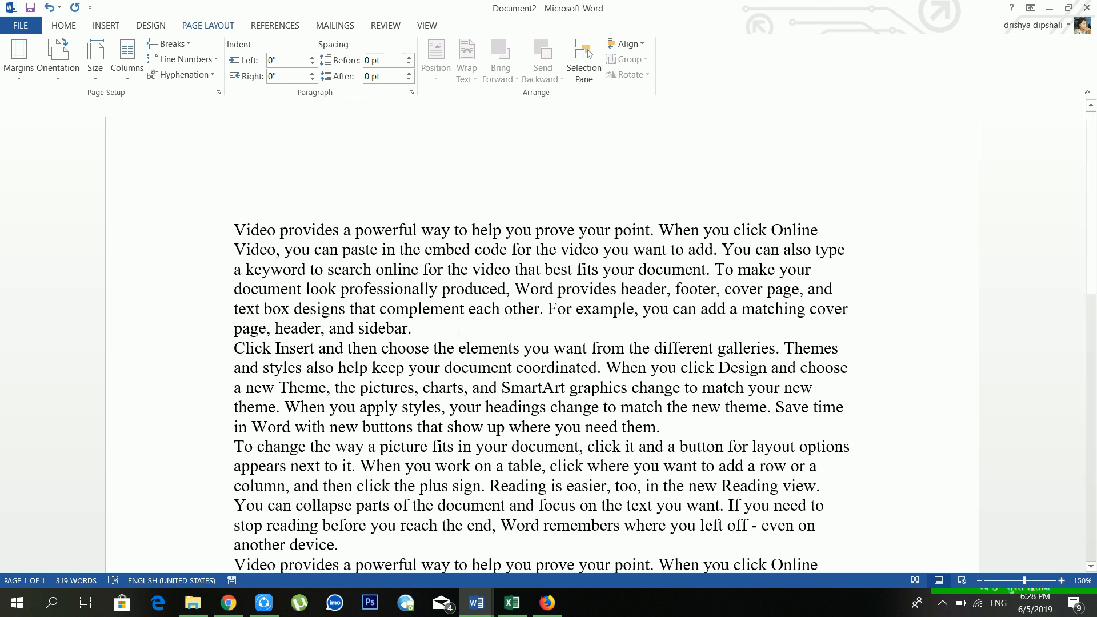
key(Return)
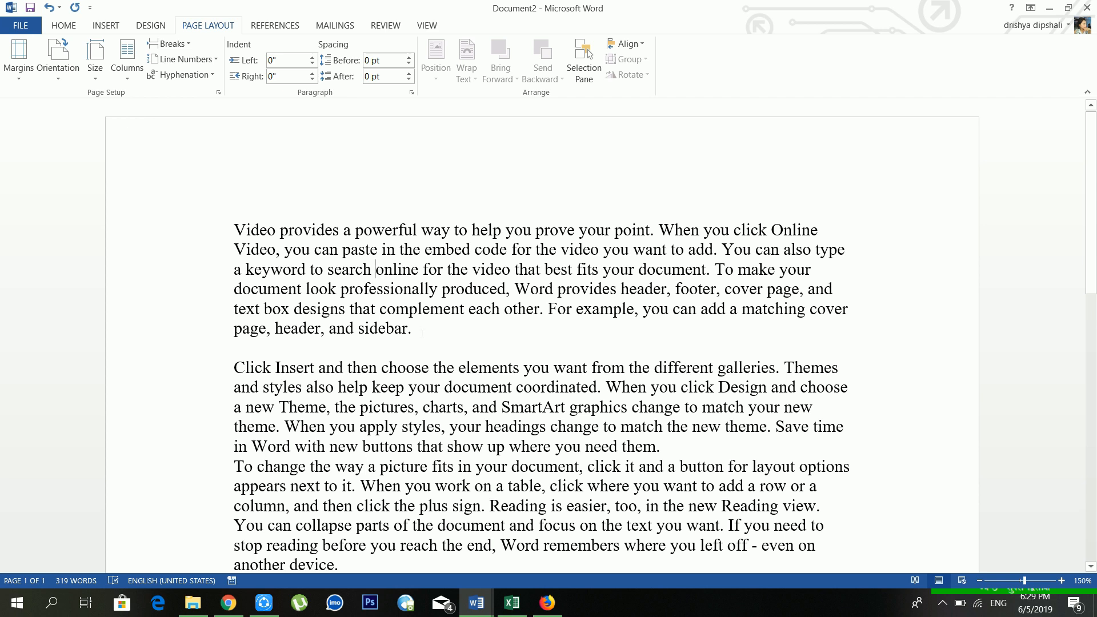
triple_click(423, 330)
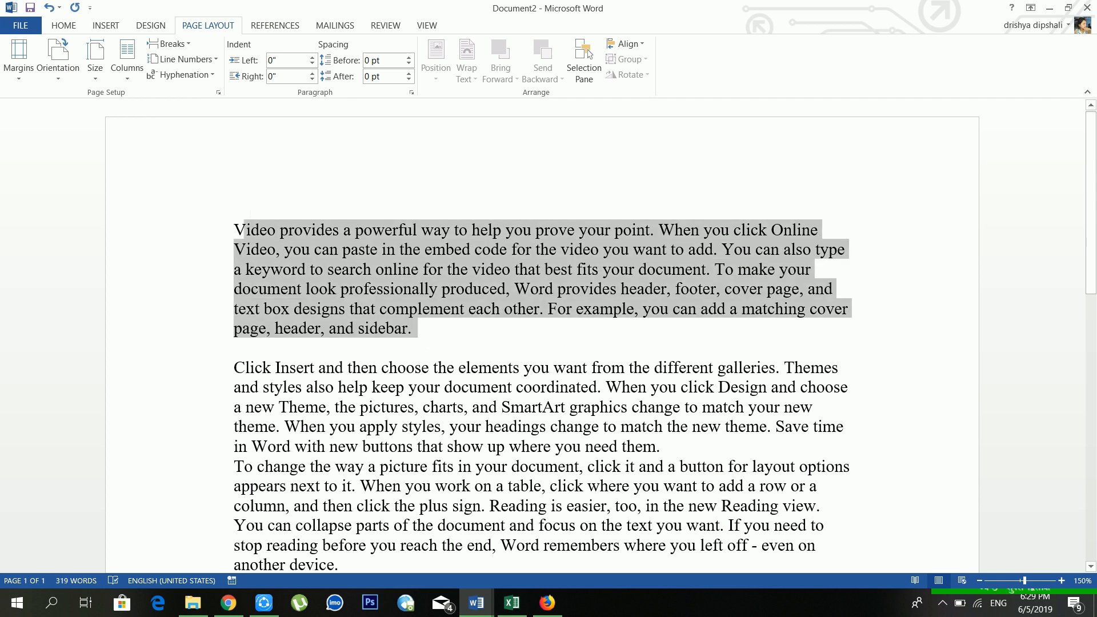
click(310, 290)
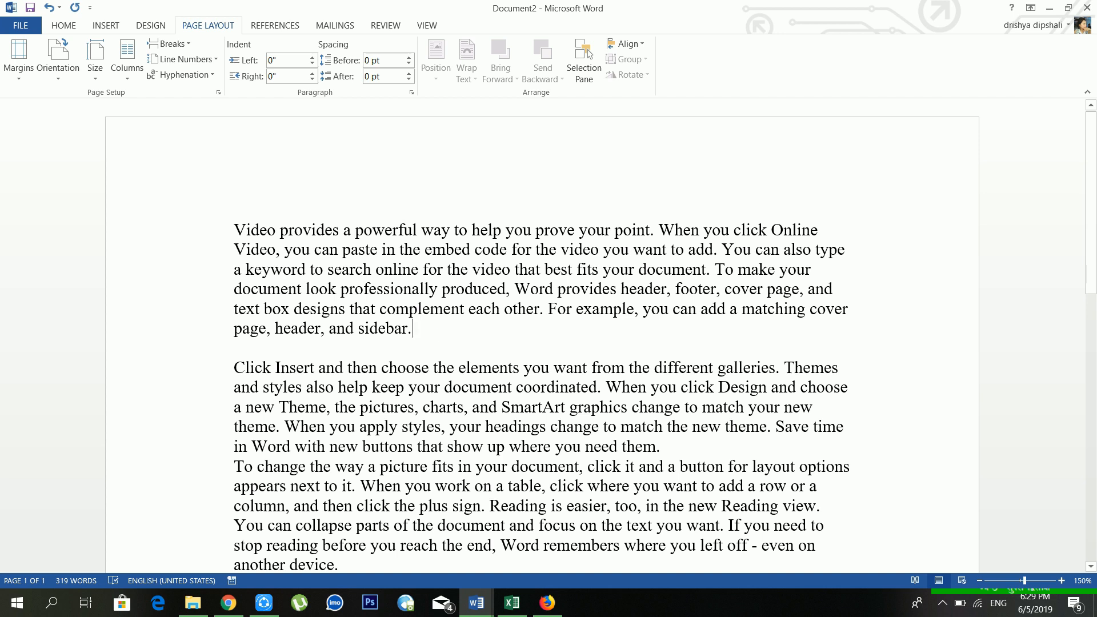
drag(413, 328, 408, 328)
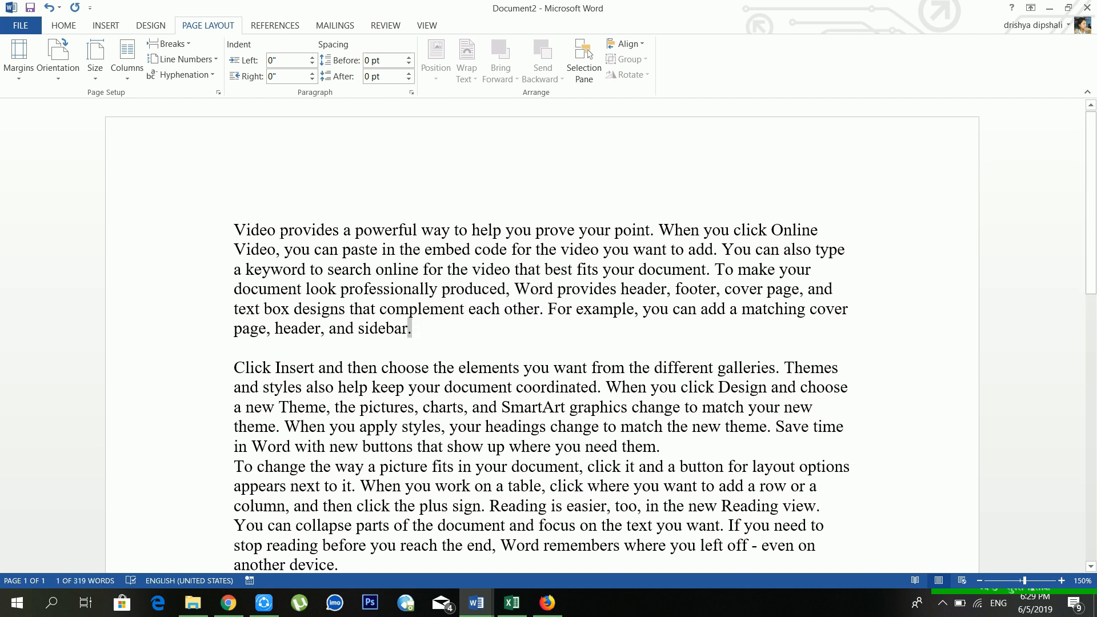
Step: Apply the Last Custom Setting margins of 1" on all four sides of the page
click(19, 86)
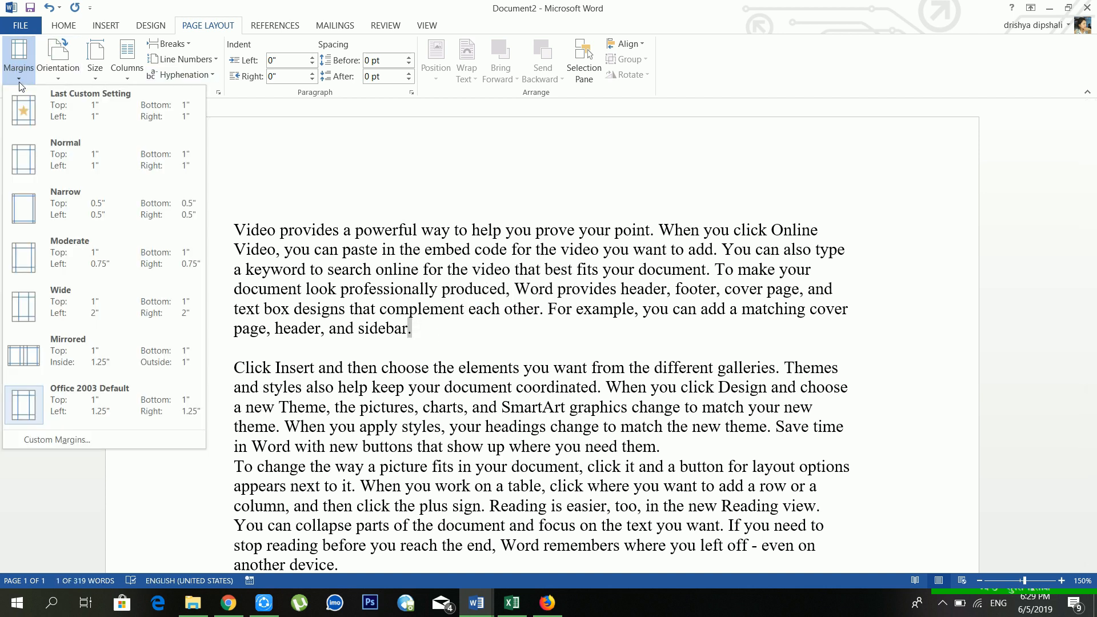
click(72, 106)
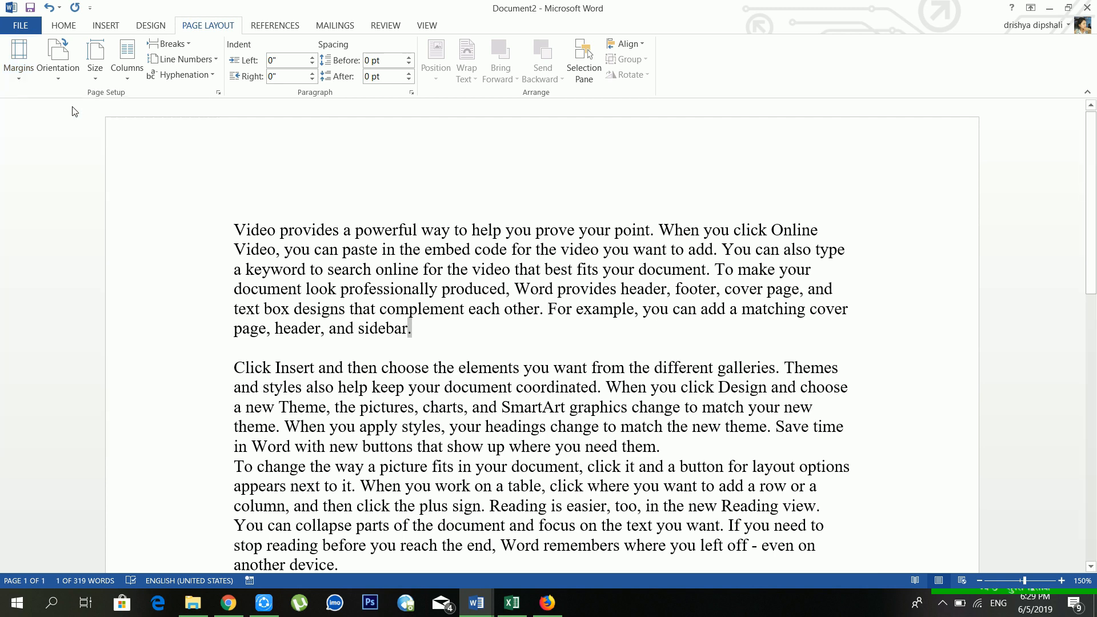
click(244, 250)
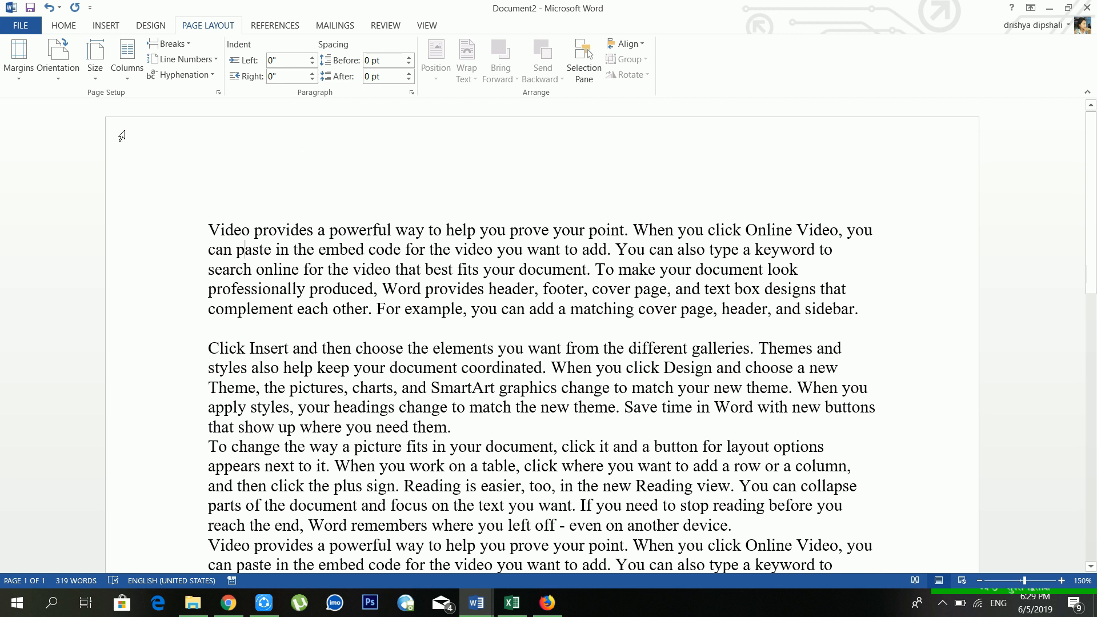
Step: Apply the Narrow margin preset, with 0.5" on all four sides of the page
click(18, 80)
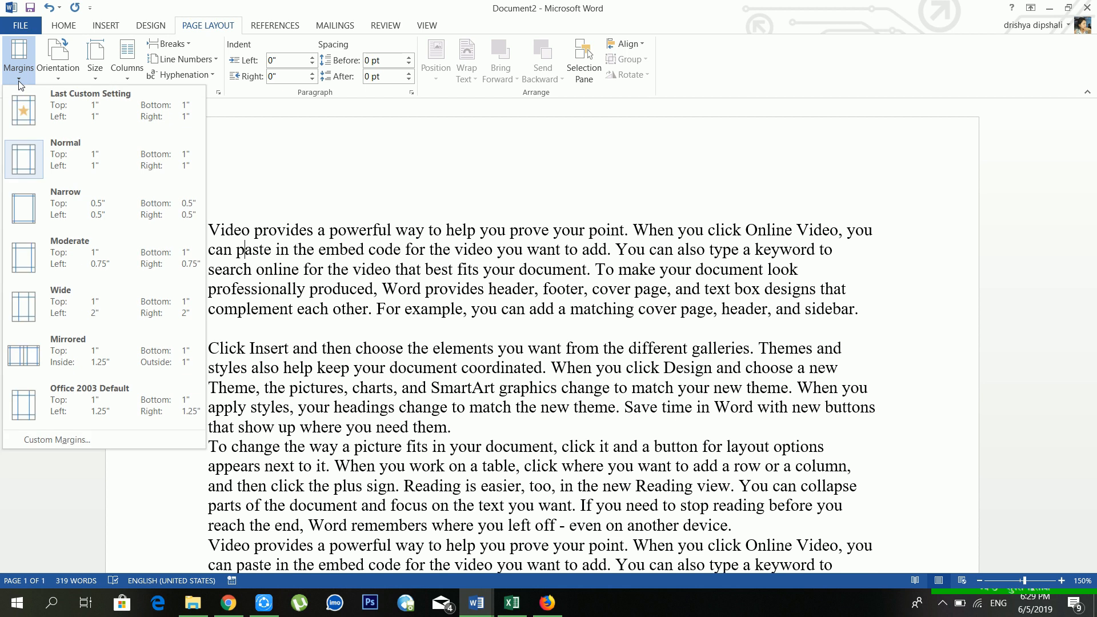
click(58, 213)
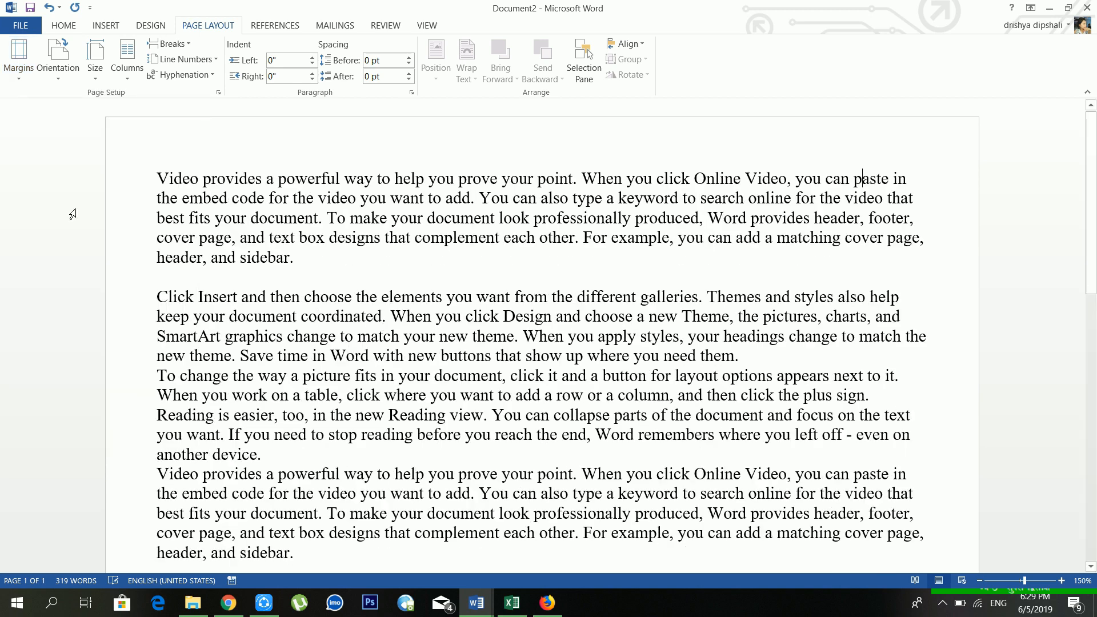
Step: Examine the page orientation choices and the paper sizes available for the document, leaving both as they are
click(61, 79)
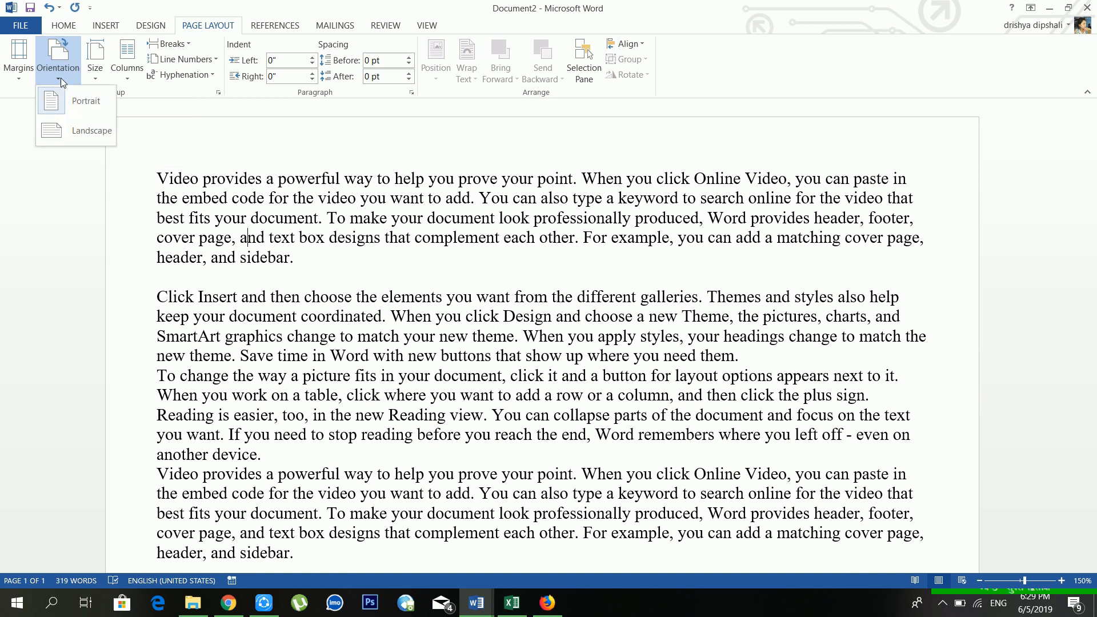
click(309, 266)
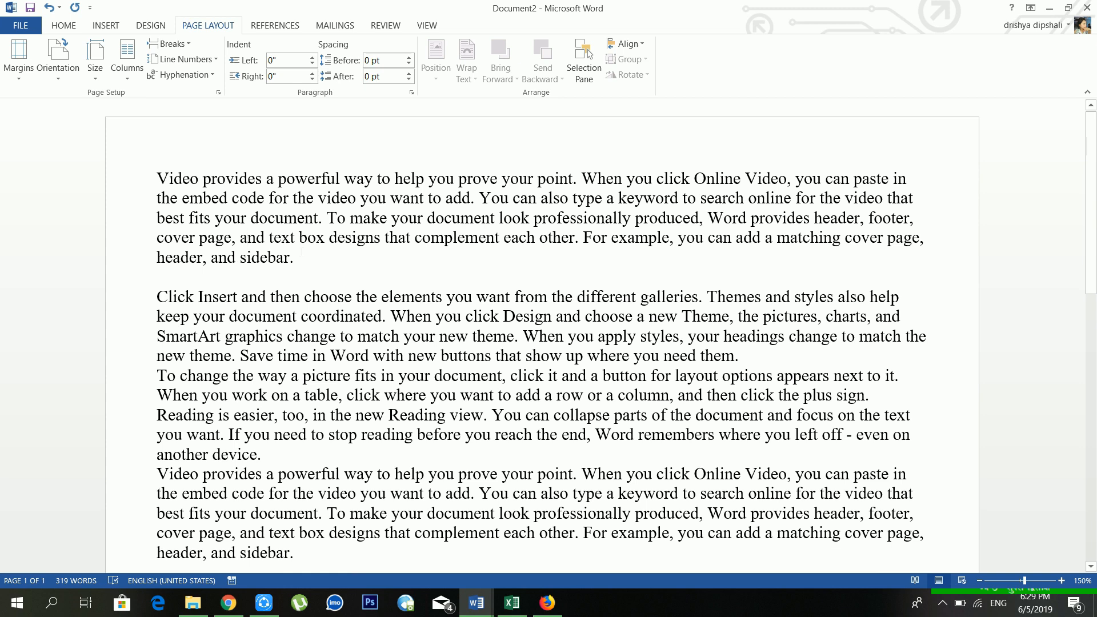
scroll(301, 251, down, 3)
scroll(298, 254, up, 3)
click(318, 265)
click(74, 79)
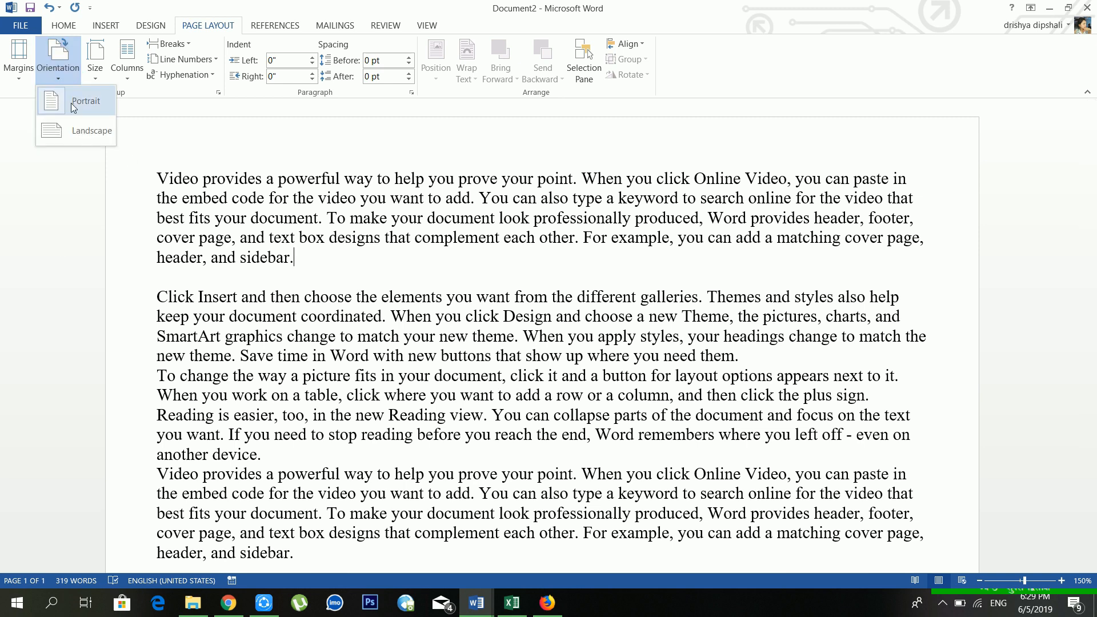
click(352, 268)
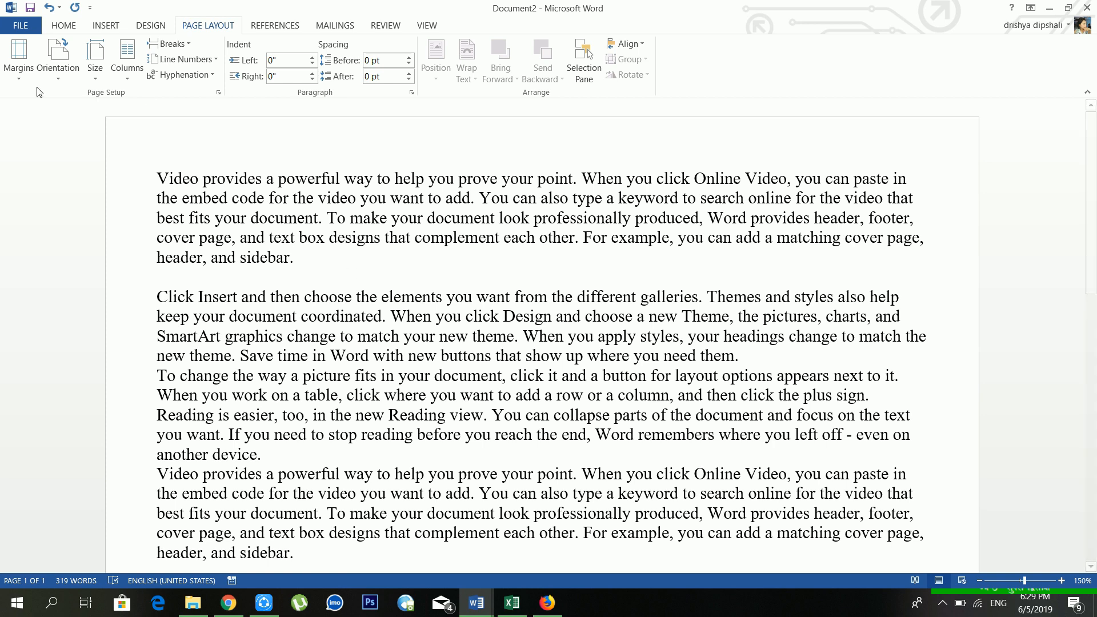
click(59, 73)
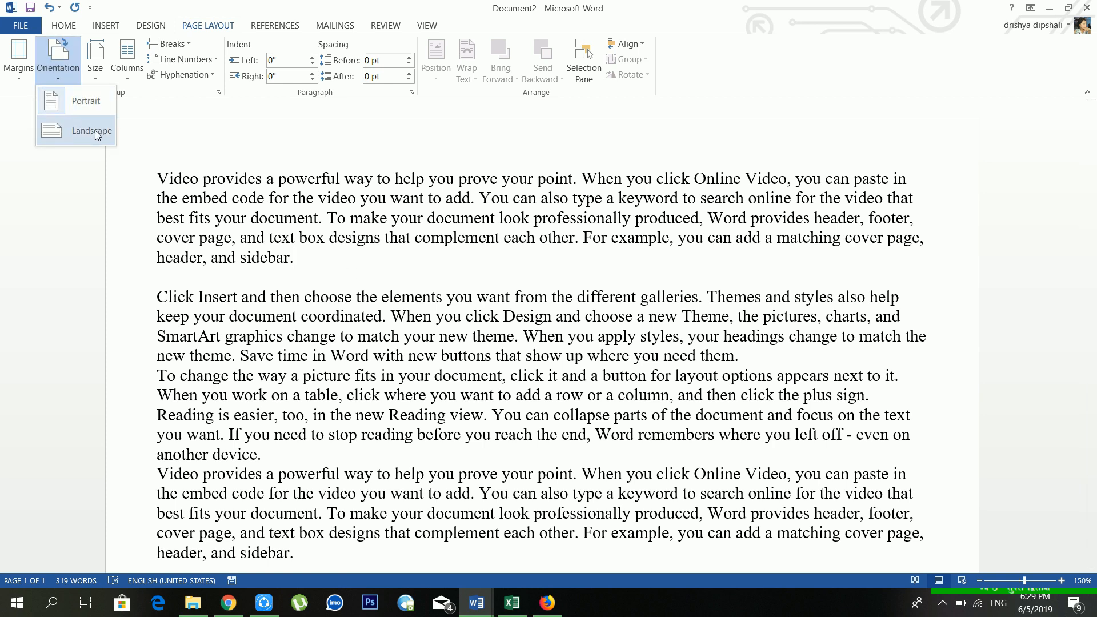
click(339, 266)
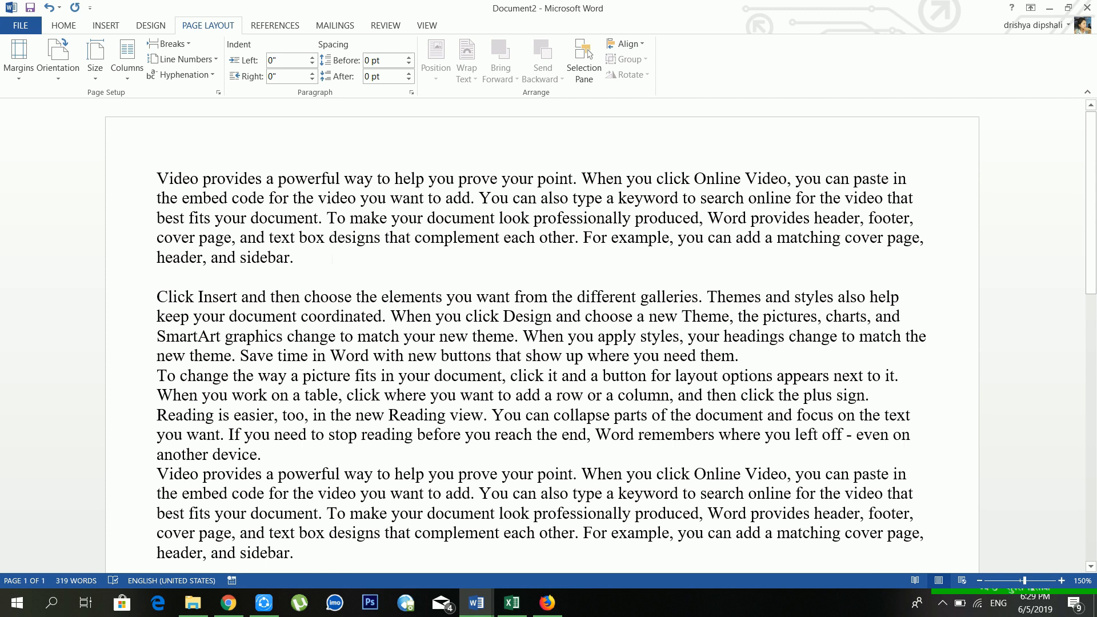
click(104, 67)
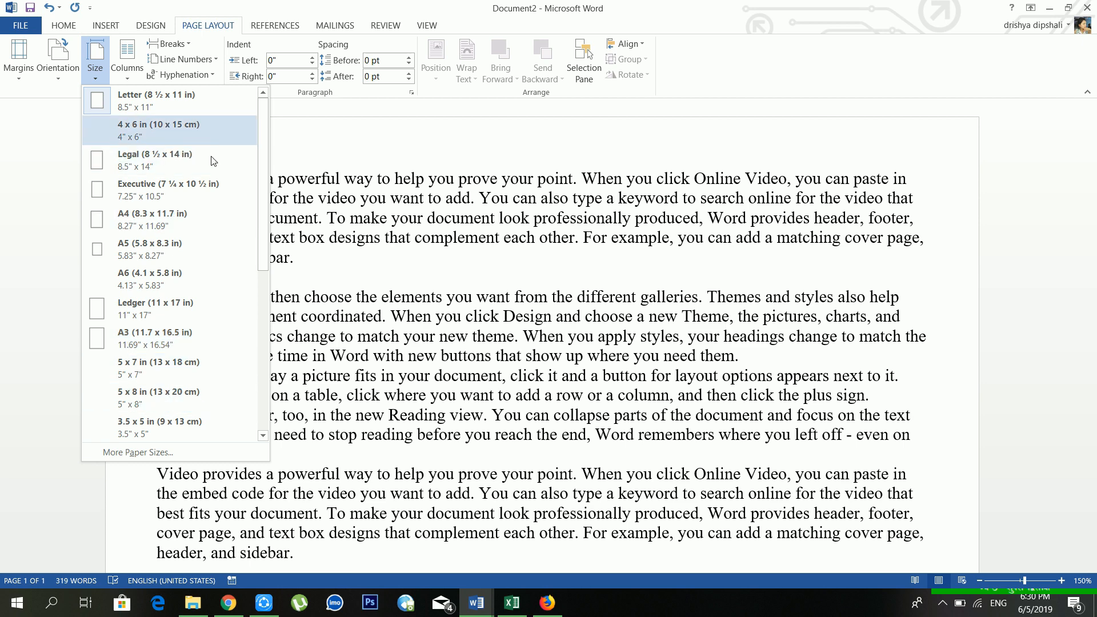
click(327, 276)
scroll(543, 331, down, 2)
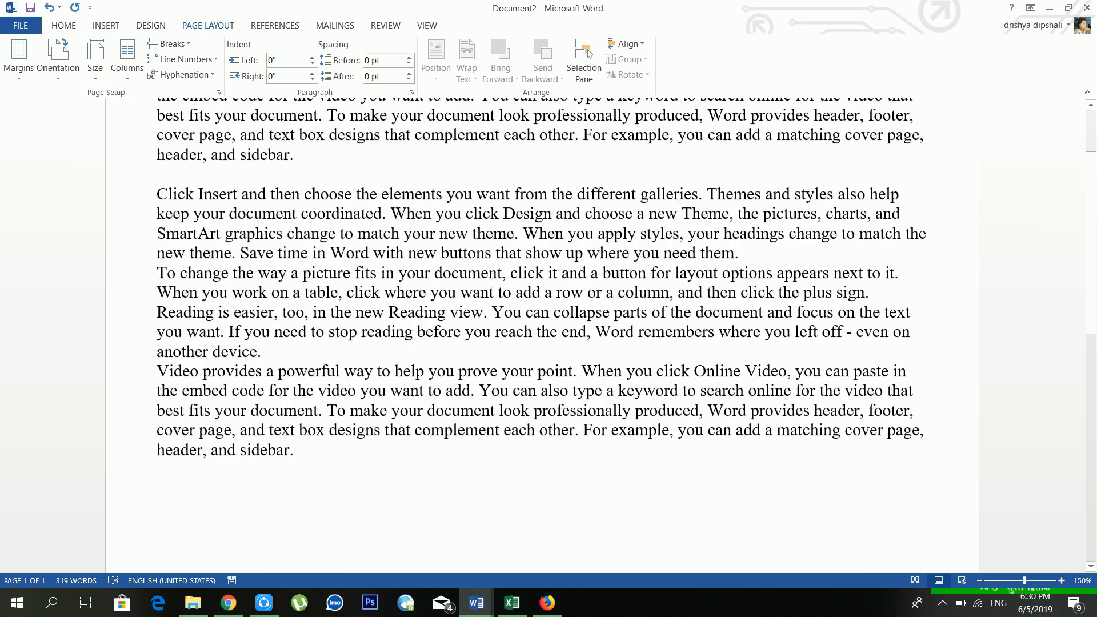
scroll(543, 332, up, 2)
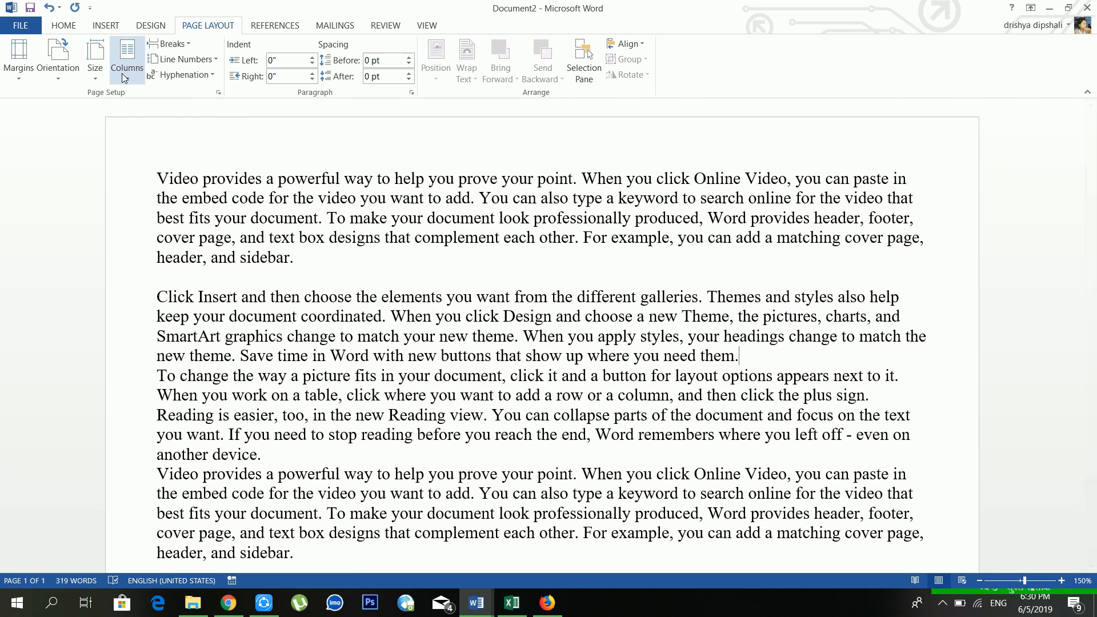
Step: Select all the filler text and lay it out in three columns
scroll(543, 331, down, 3)
scroll(313, 248, down, 1)
click(314, 248)
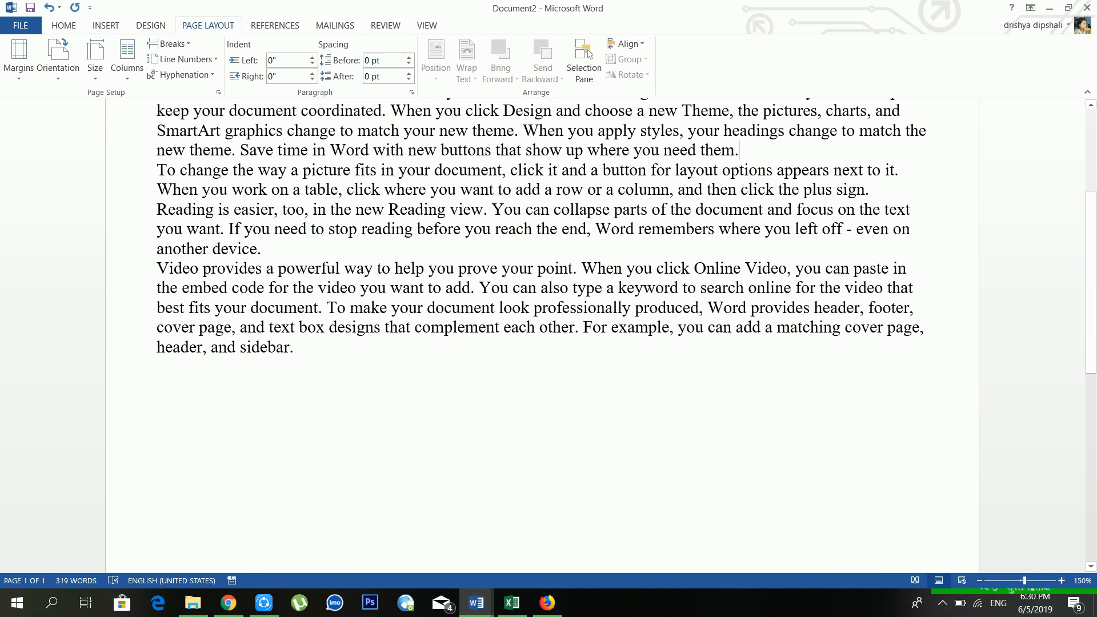
scroll(543, 331, up, 4)
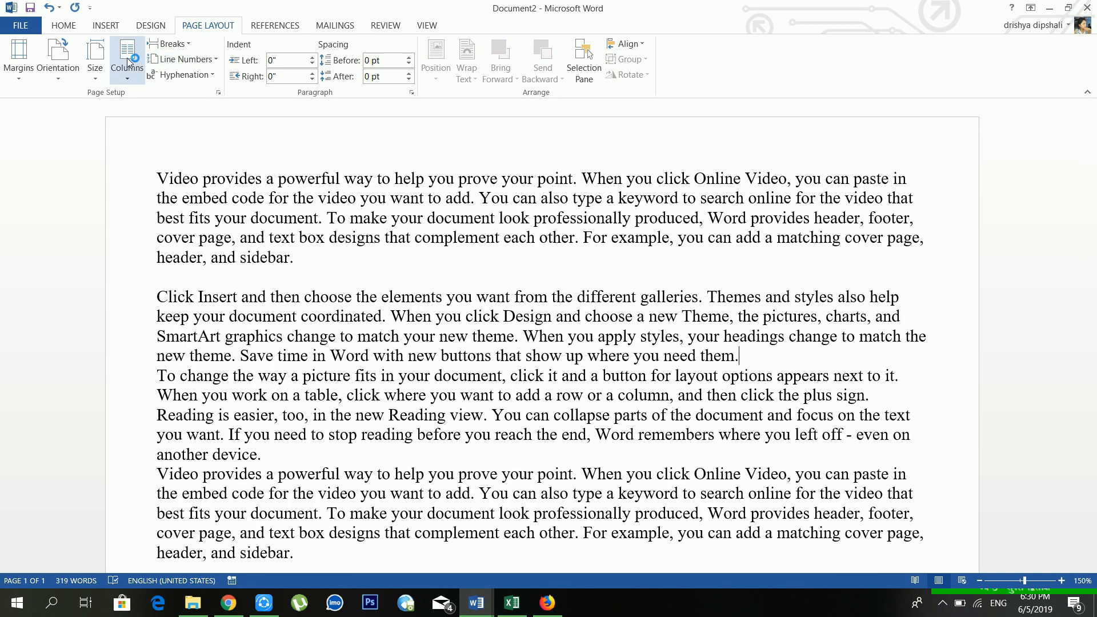
scroll(457, 331, down, 4)
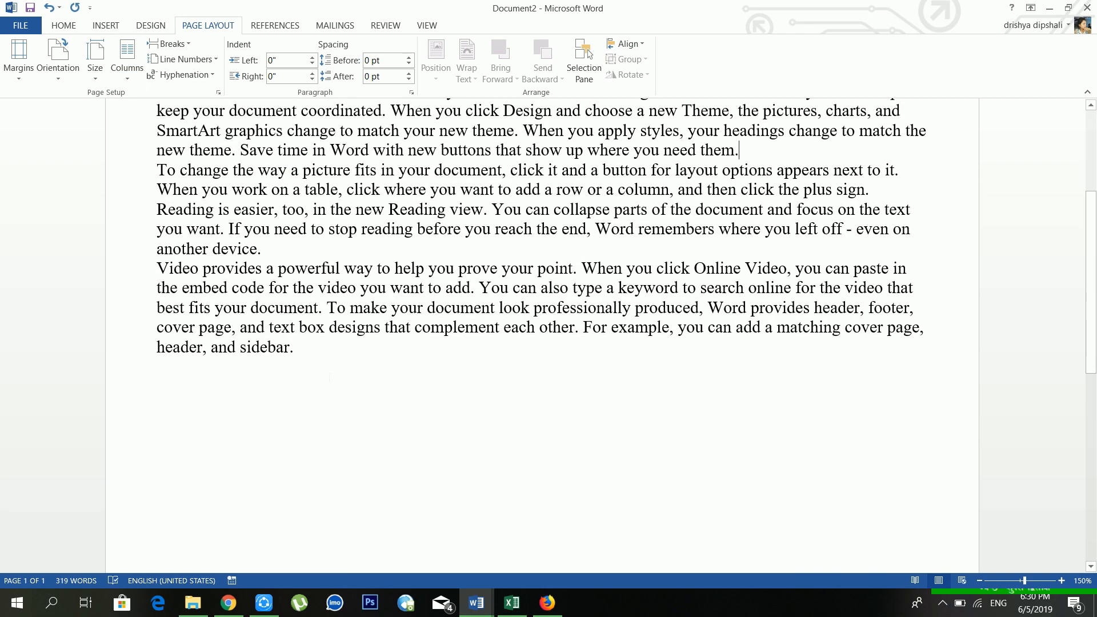
drag(298, 347, 157, 178)
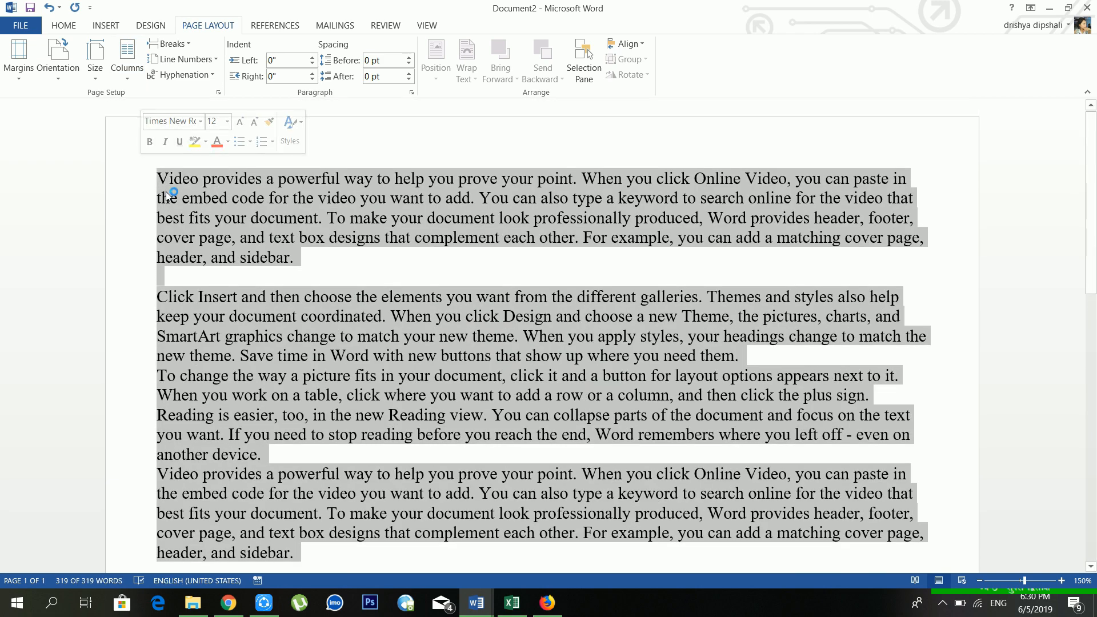
click(282, 238)
scroll(282, 238, down, 1)
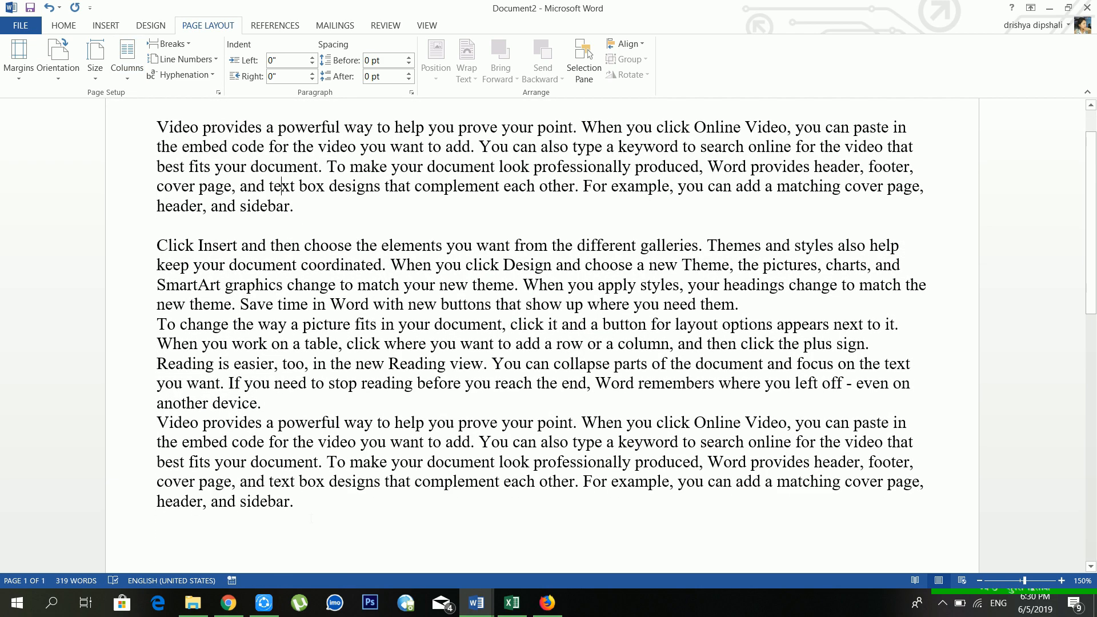
drag(157, 520, 158, 127)
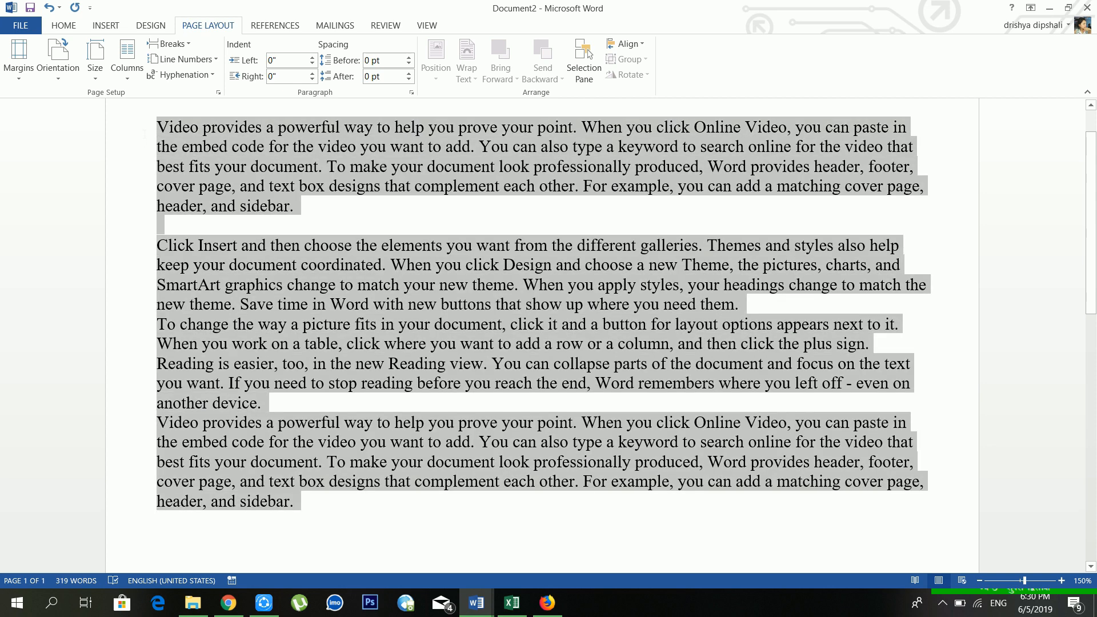
click(127, 67)
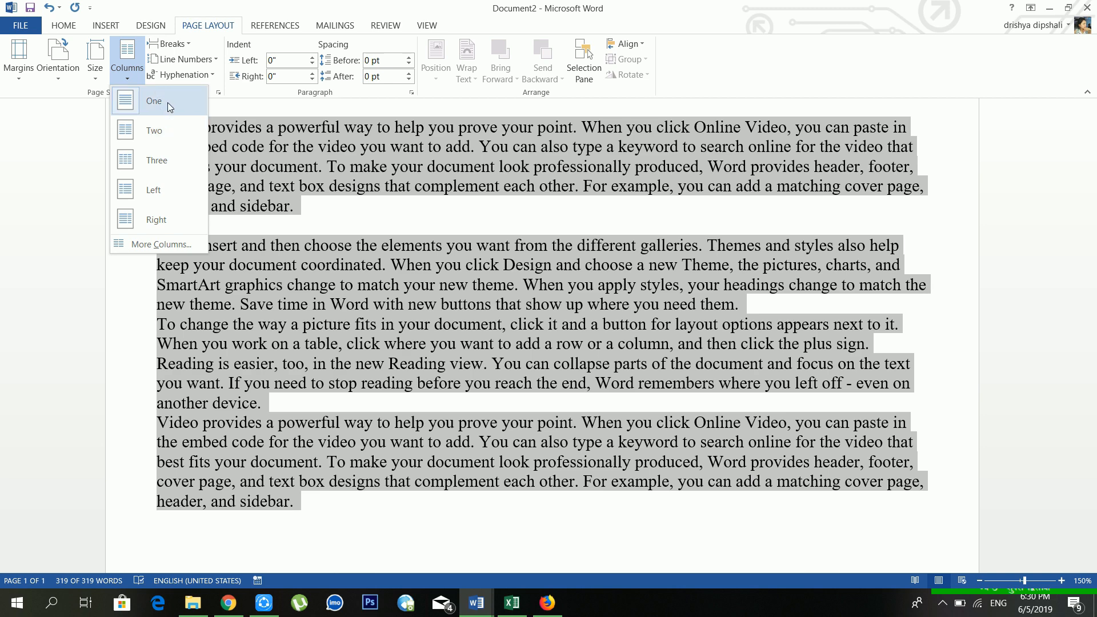
click(159, 156)
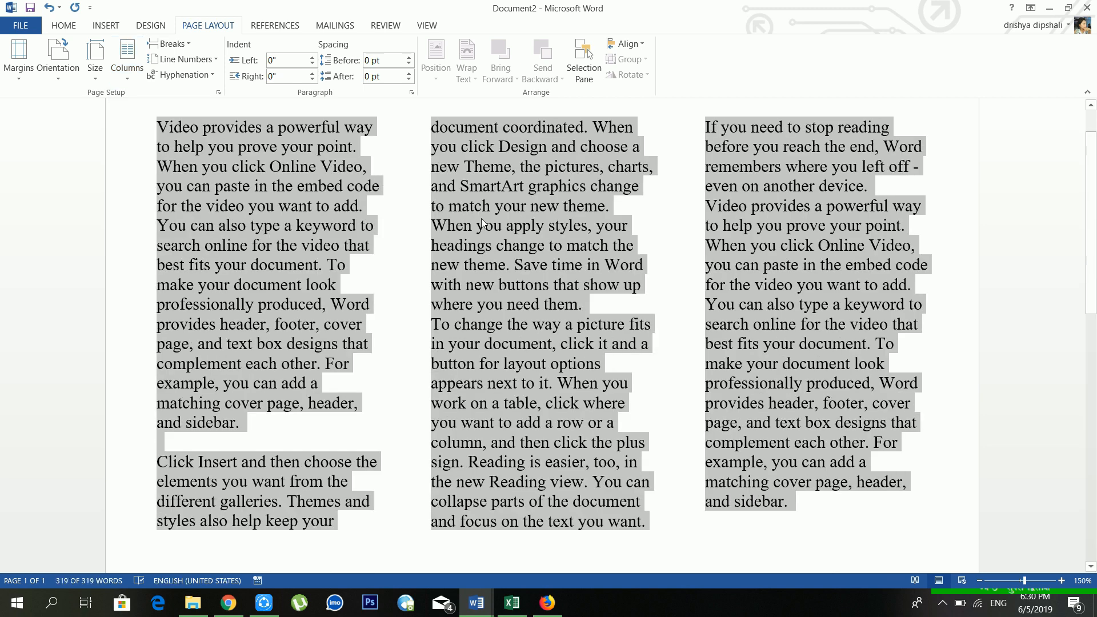
scroll(481, 223, up, 2)
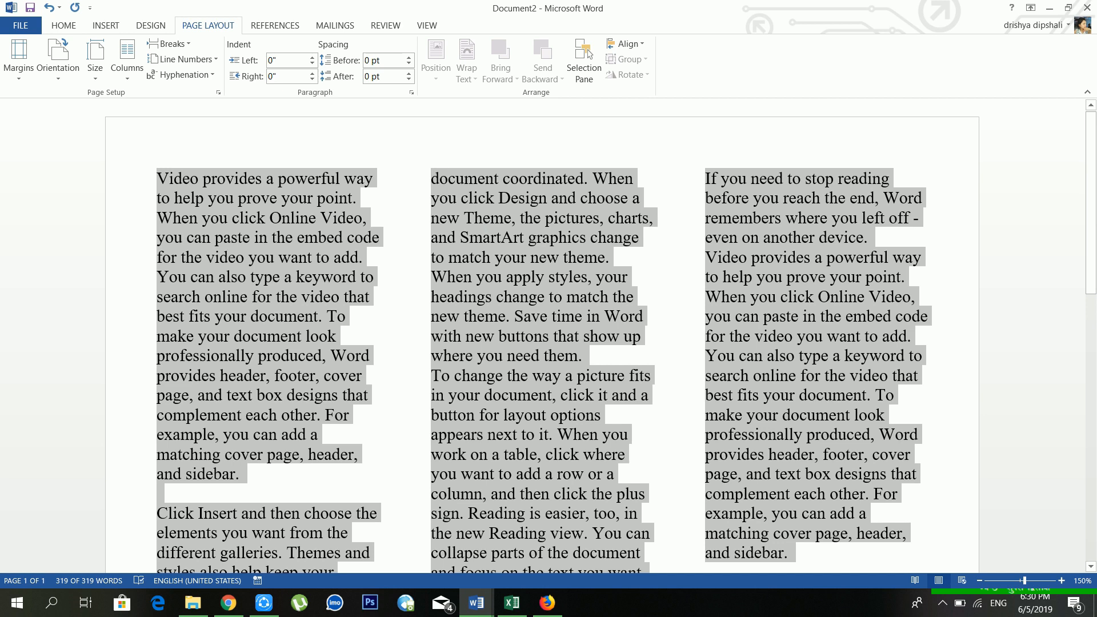
Step: Set the number of columns to 4 for the selected text through the custom column settings
click(136, 75)
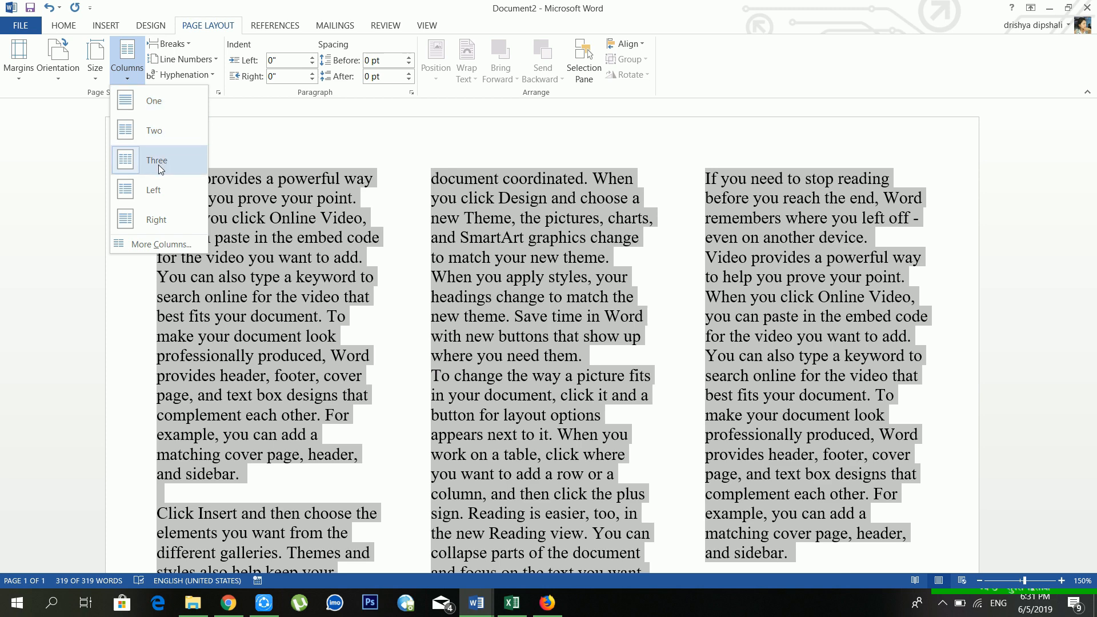
click(146, 245)
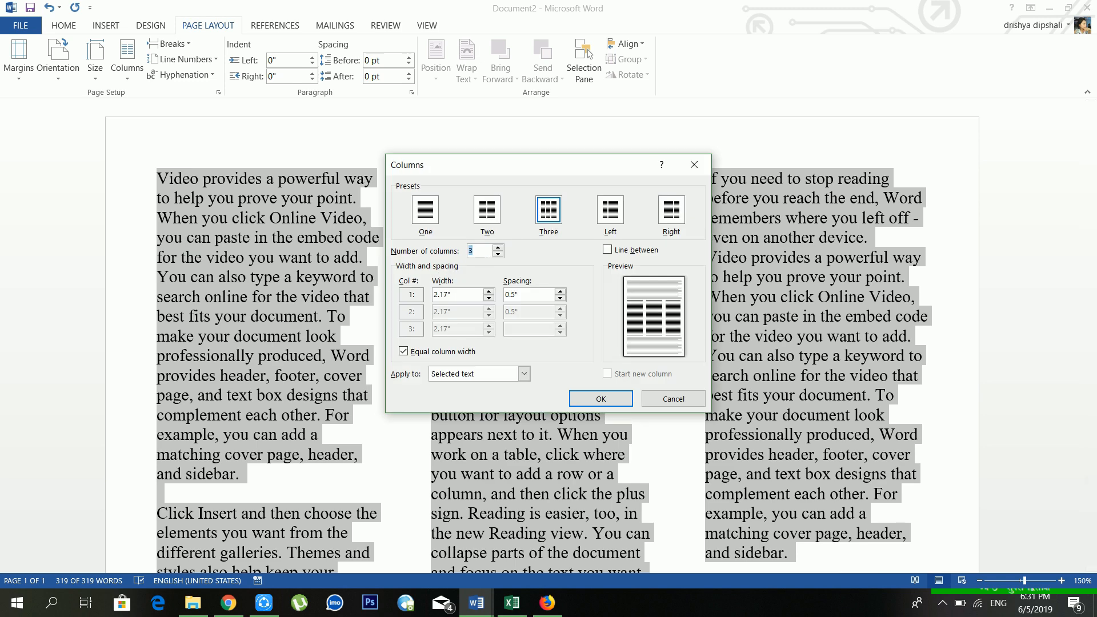
drag(474, 250, 467, 250)
text(4)
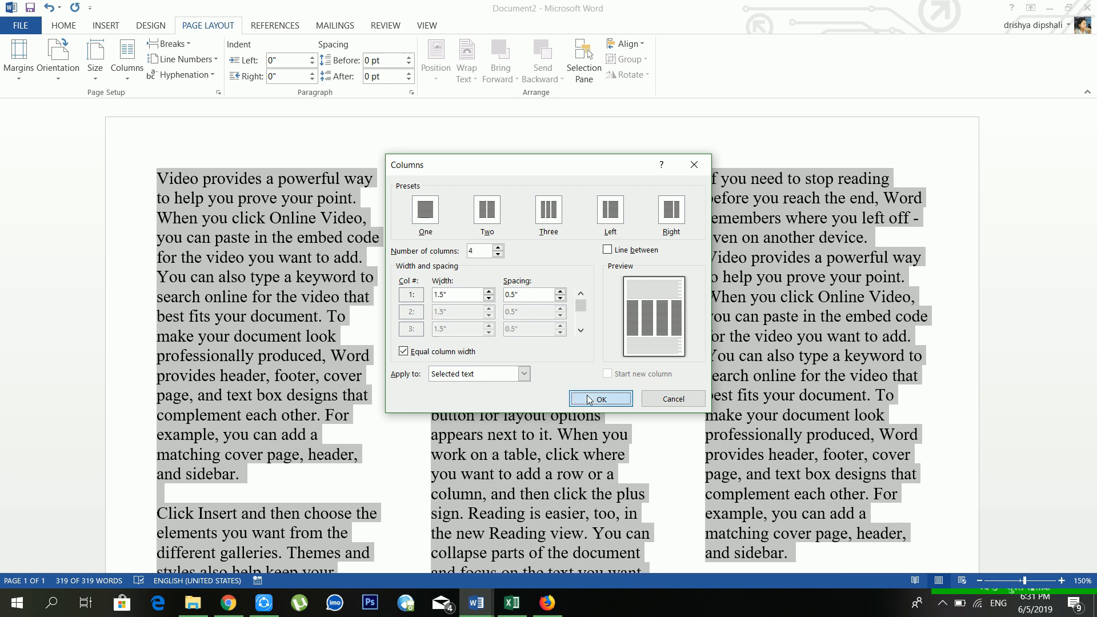
click(600, 398)
scroll(629, 341, down, 5)
scroll(629, 341, up, 4)
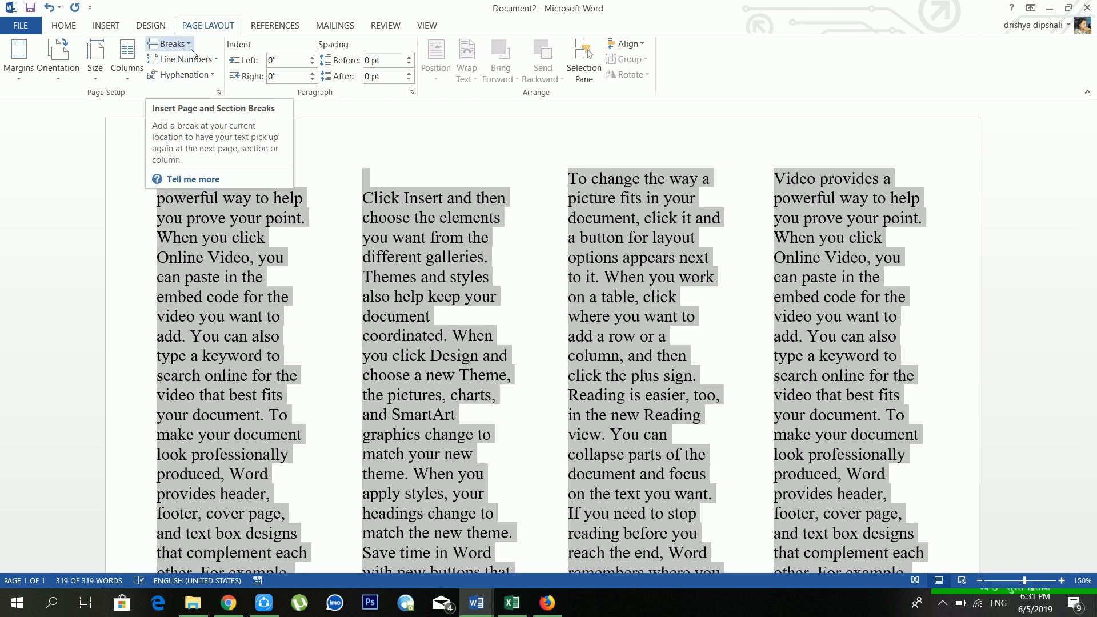
Step: Set the selected filler text back to a single column and deselect it
click(104, 32)
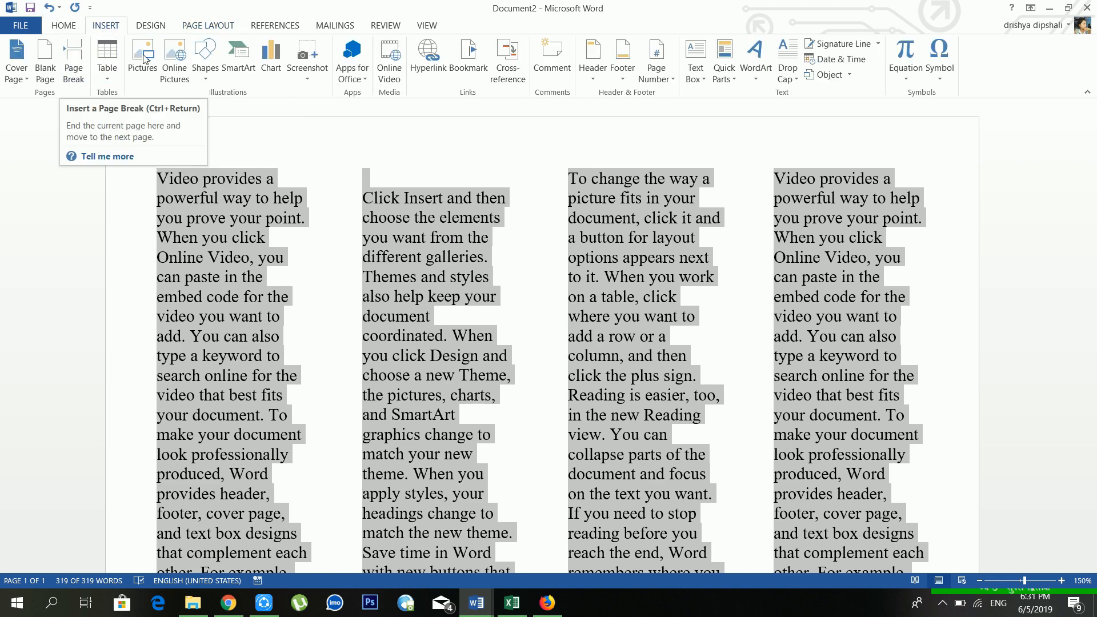
click(193, 28)
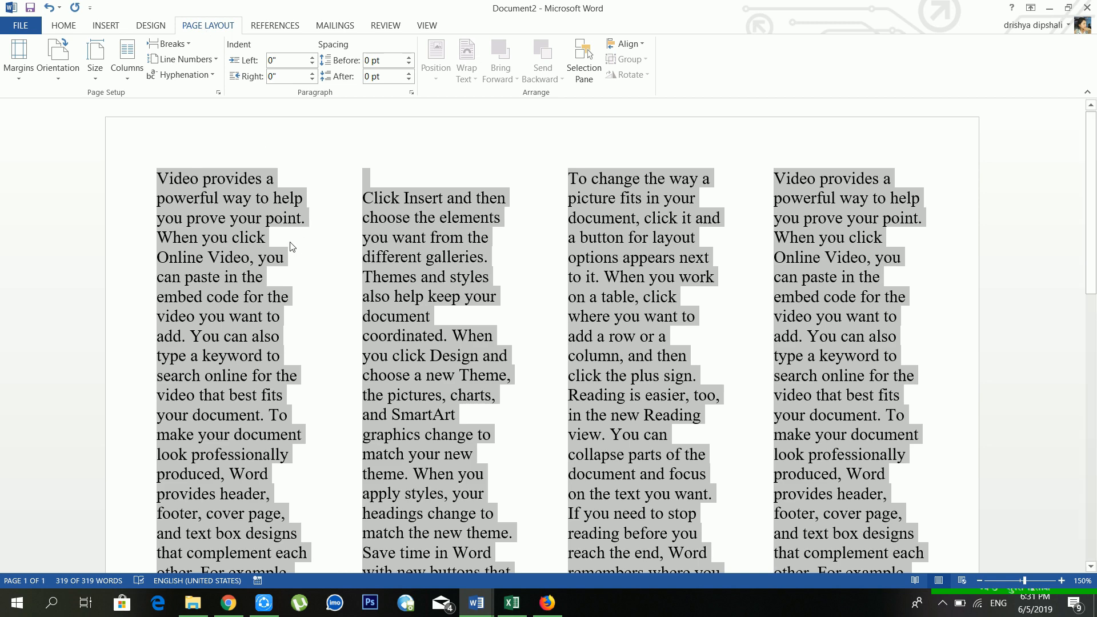
scroll(298, 244, down, 2)
scroll(298, 245, up, 2)
scroll(299, 245, down, 1)
click(127, 68)
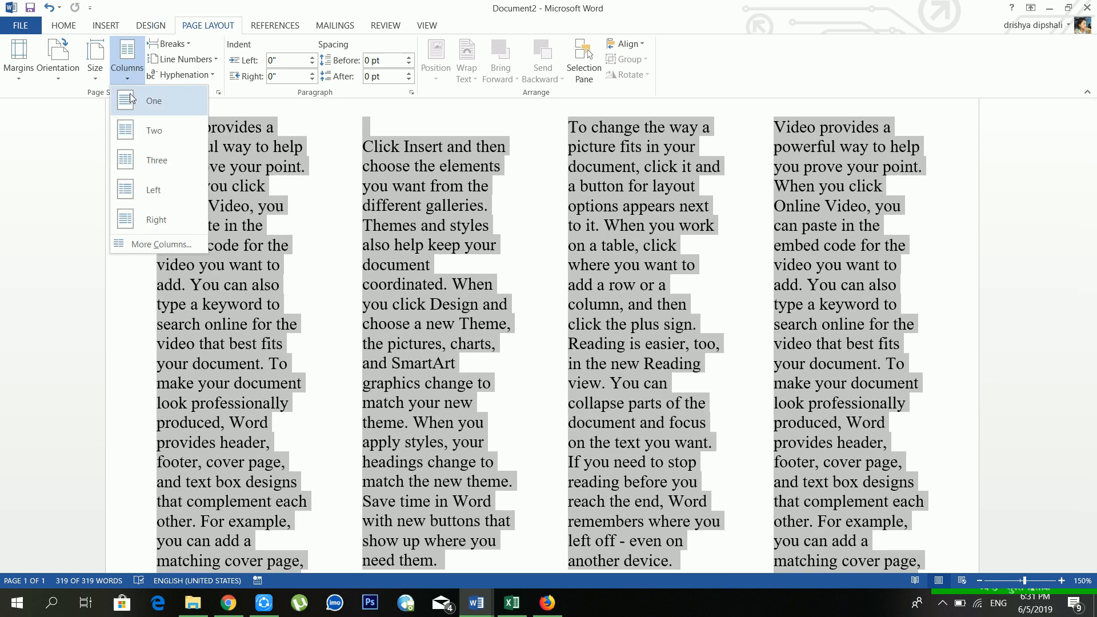
click(131, 99)
click(361, 205)
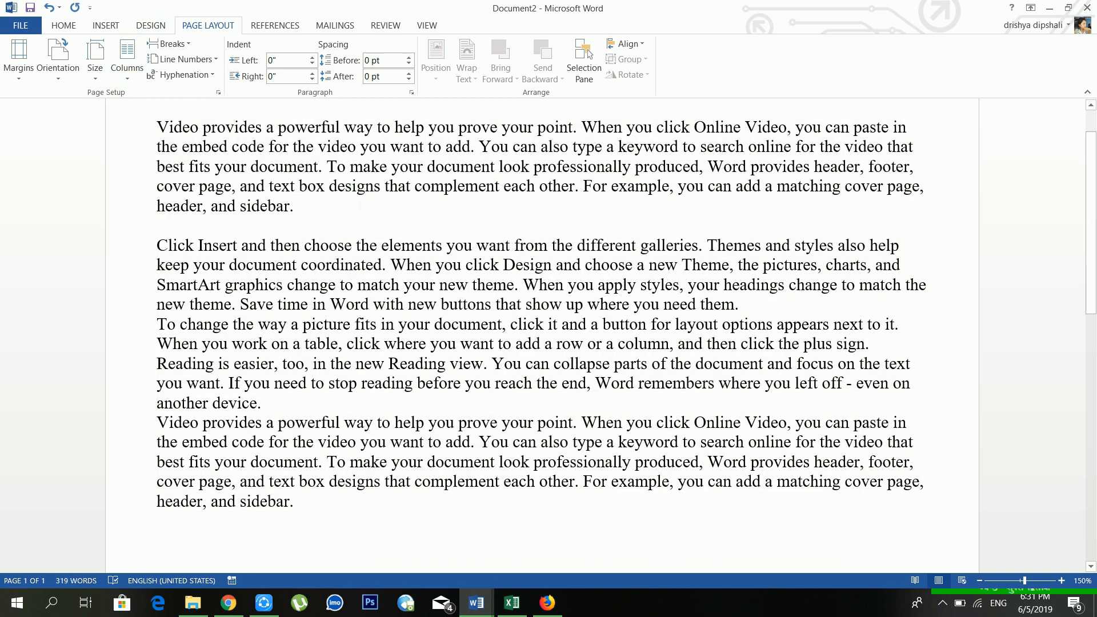
Step: Add an empty line above the last paragraph and insert a page break there, moving that paragraph to a new page
scroll(361, 206, down, 2)
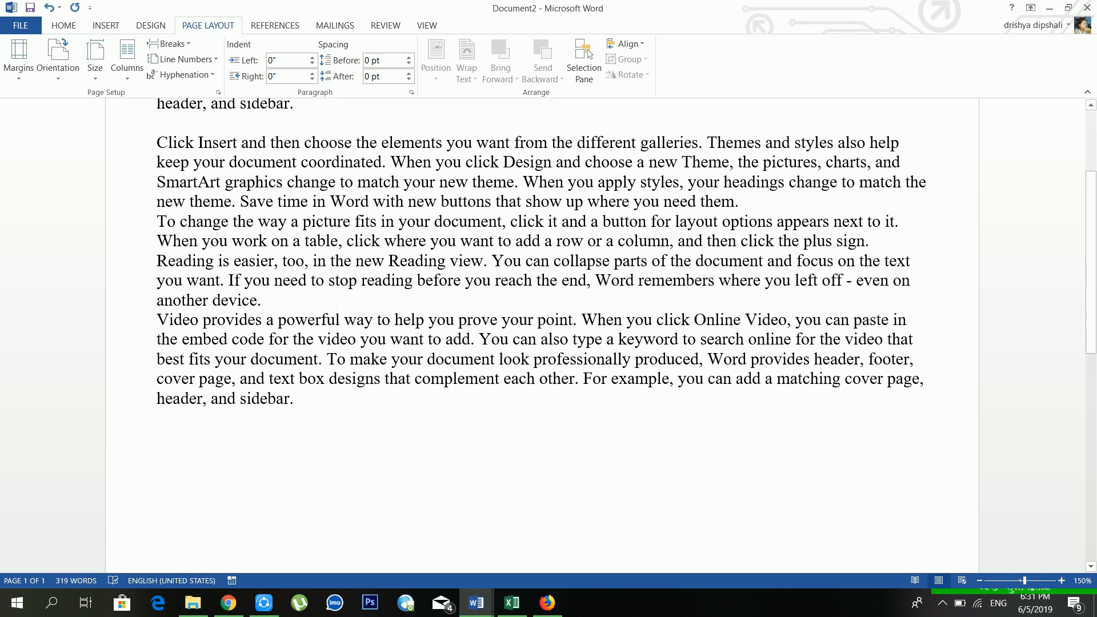
key(Return)
scroll(306, 282, up, 2)
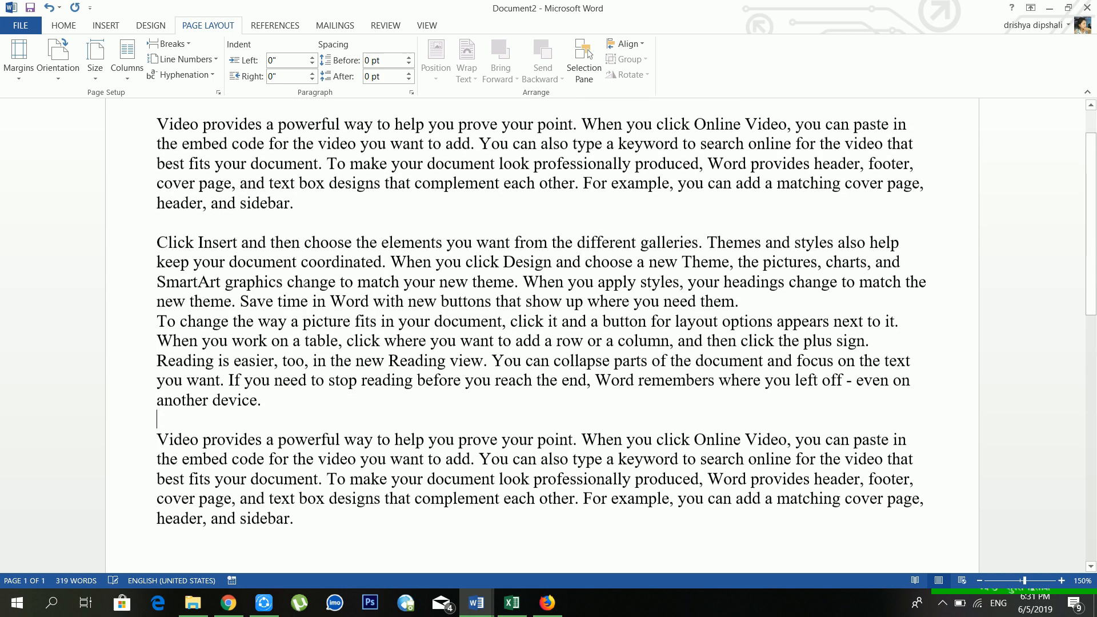
scroll(306, 282, down, 2)
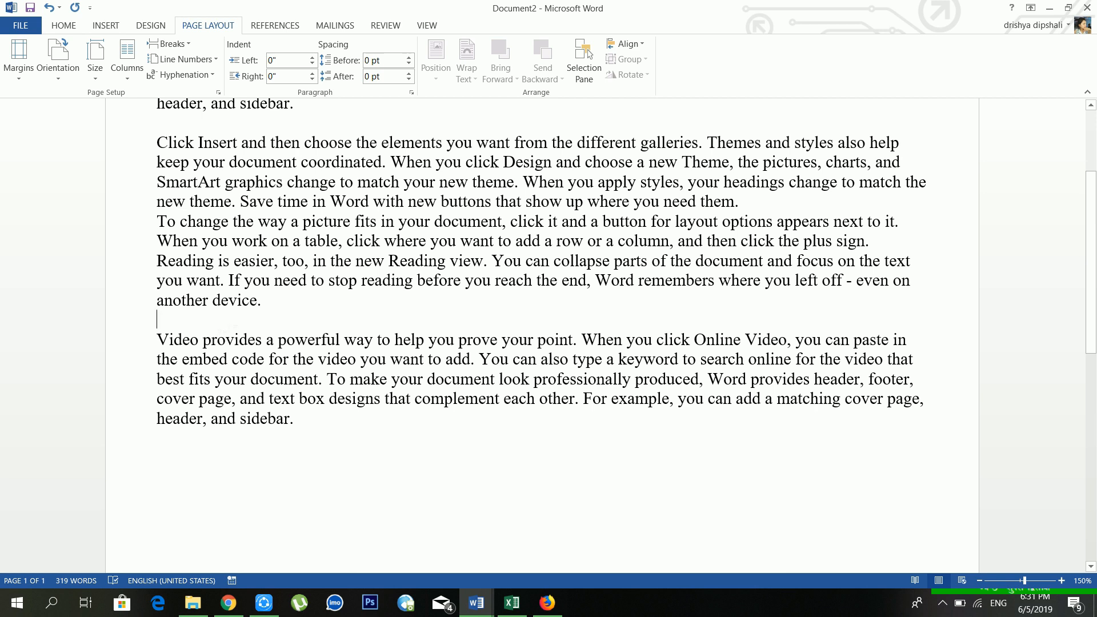
click(169, 45)
click(183, 83)
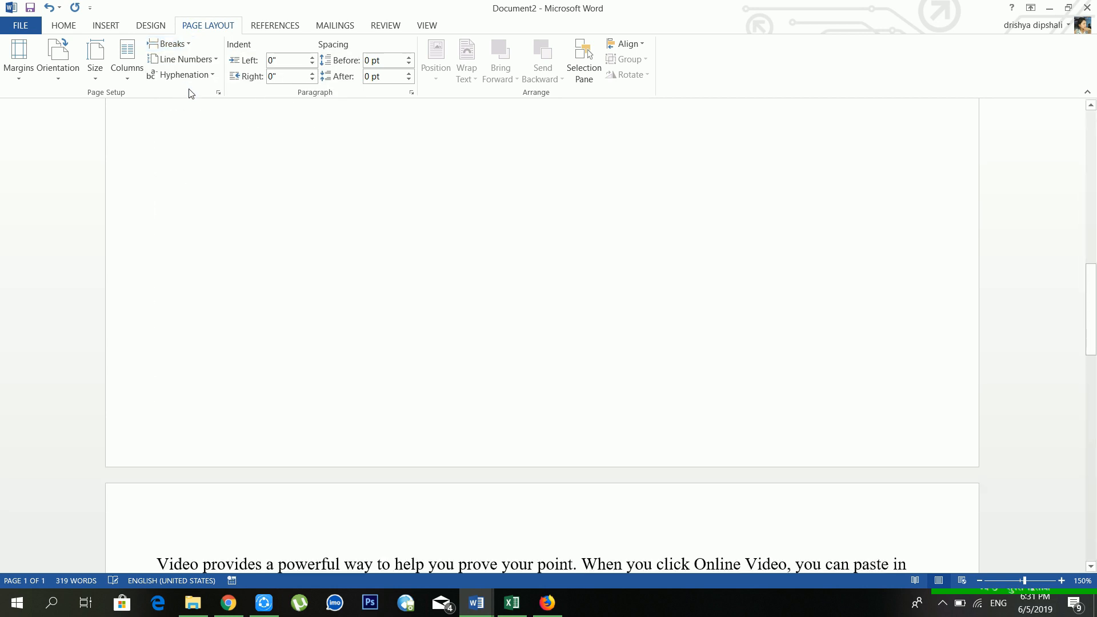
scroll(369, 306, down, 3)
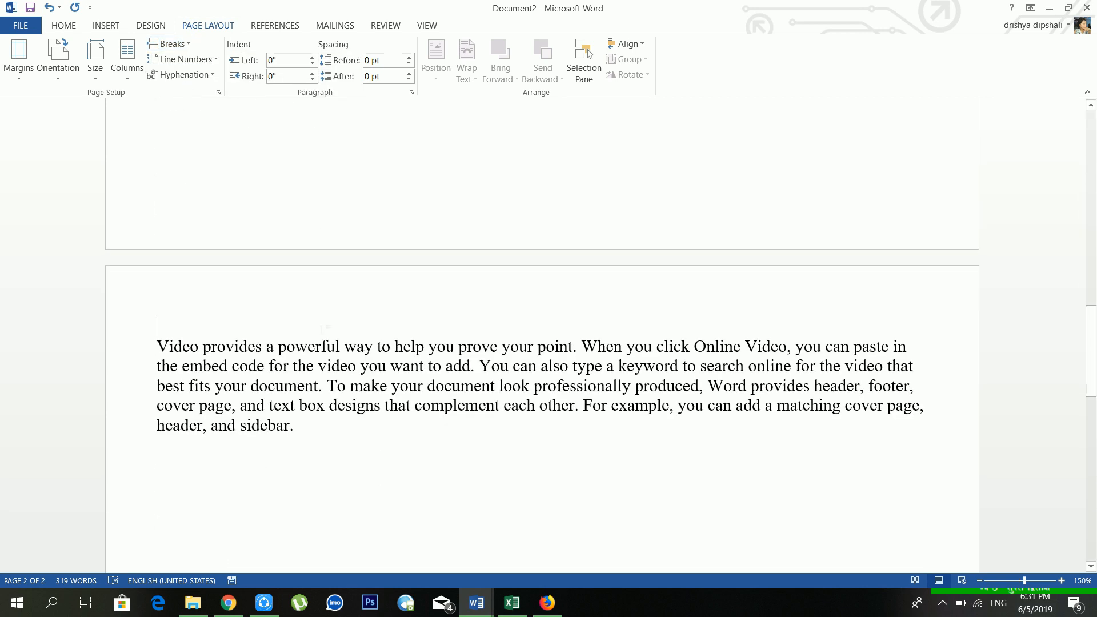
Step: Place the cursor after "another device." on the first page and turn on continuous line numbering
scroll(154, 208, up, 15)
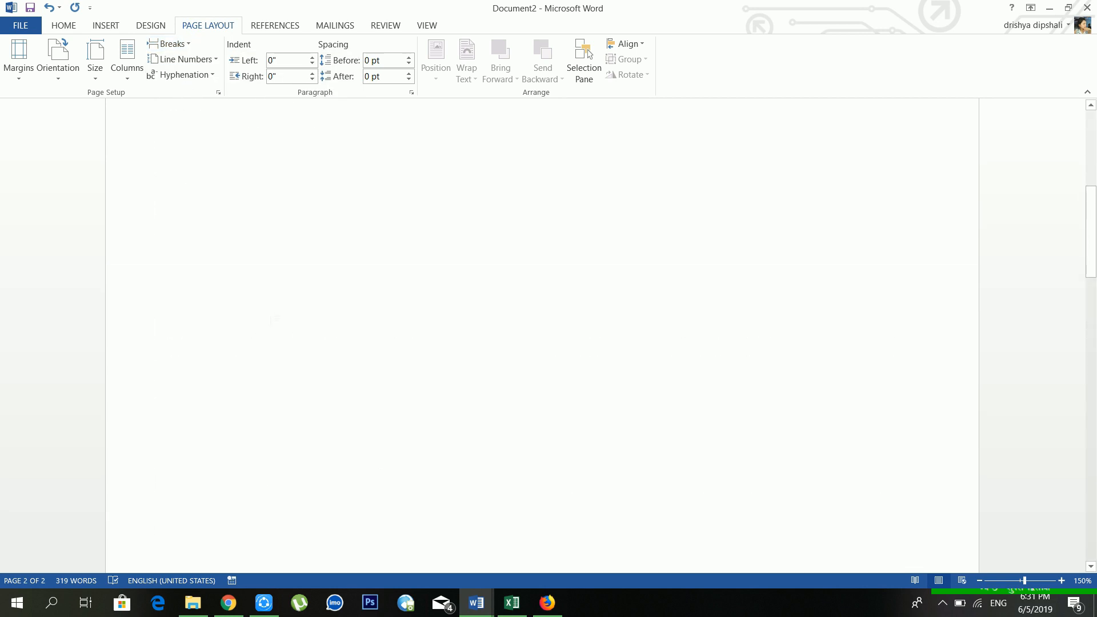
click(297, 464)
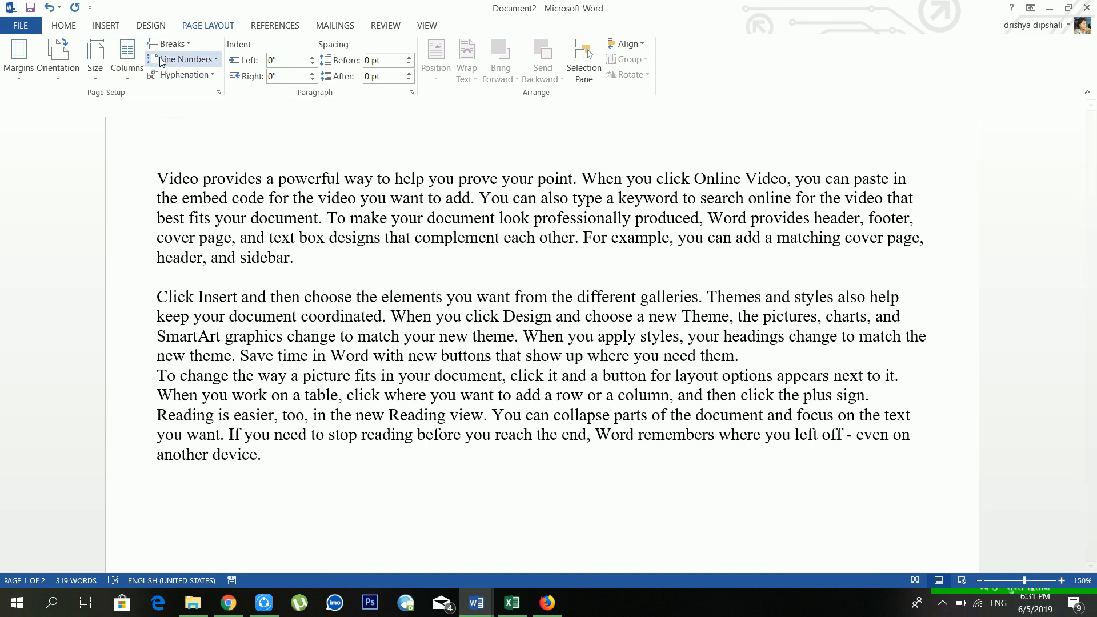
click(194, 59)
click(188, 94)
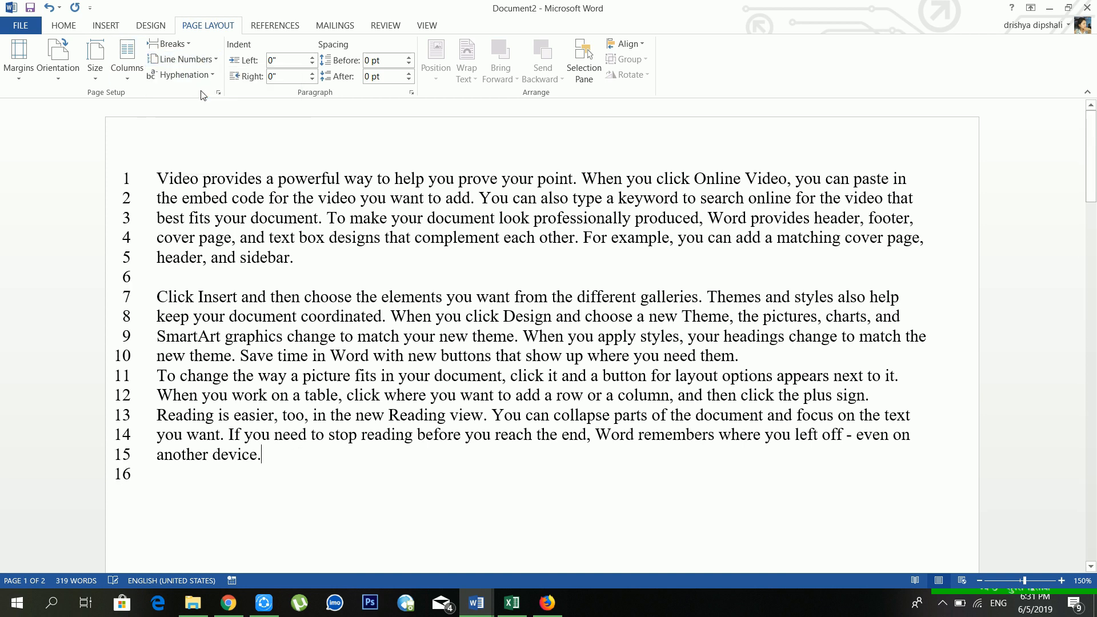
scroll(542, 337, down, 6)
scroll(257, 270, down, 10)
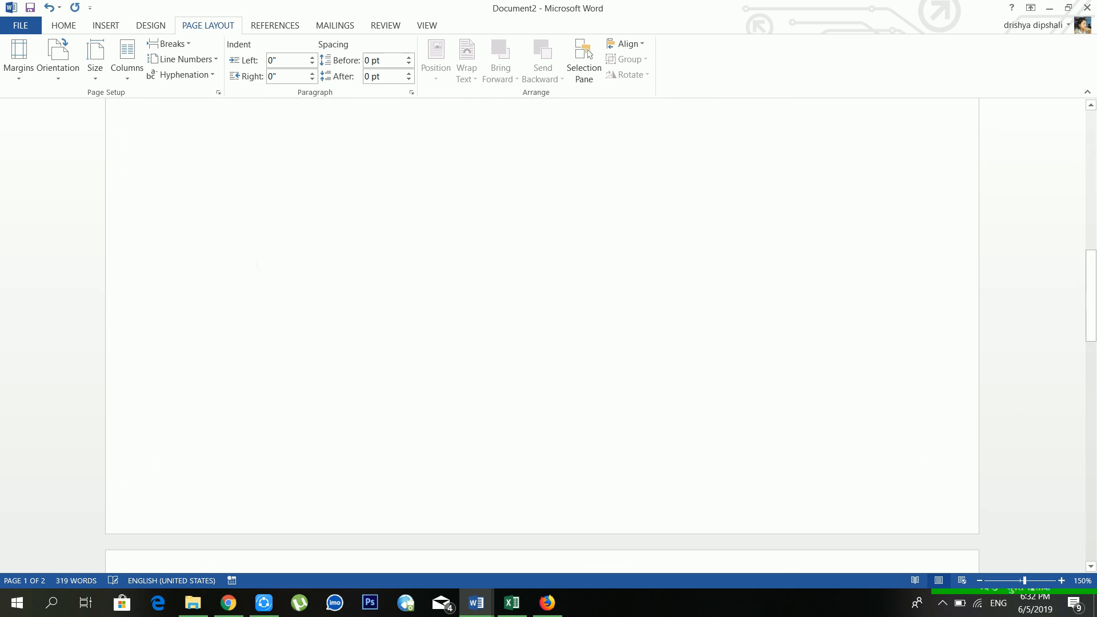
Step: Change the line numbering to restart on each page and check both pages
click(183, 62)
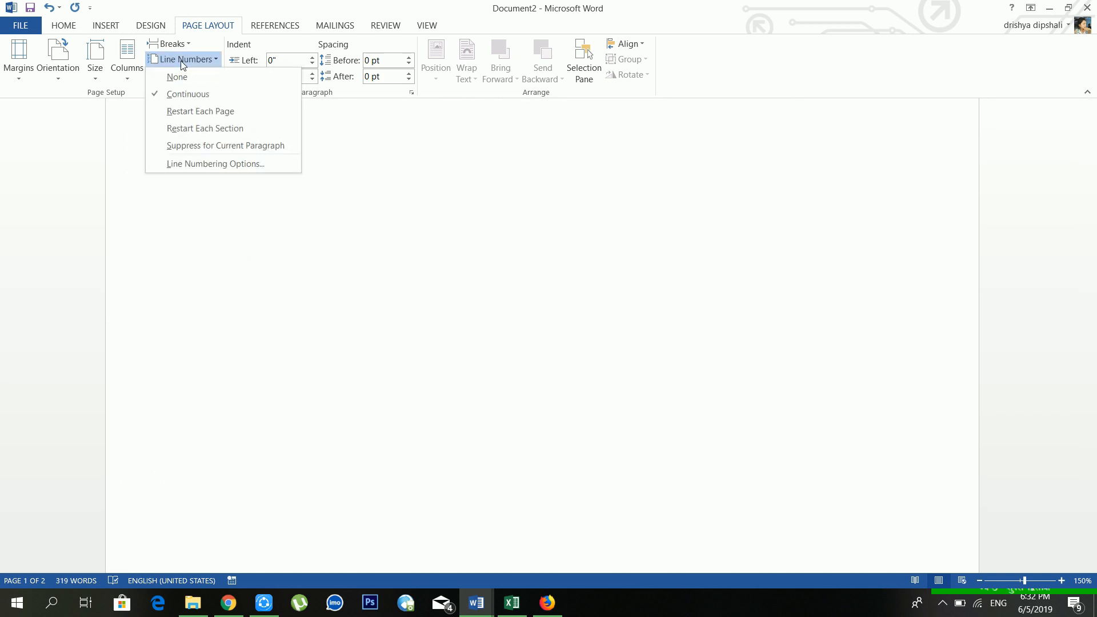
click(178, 111)
scroll(412, 297, down, 12)
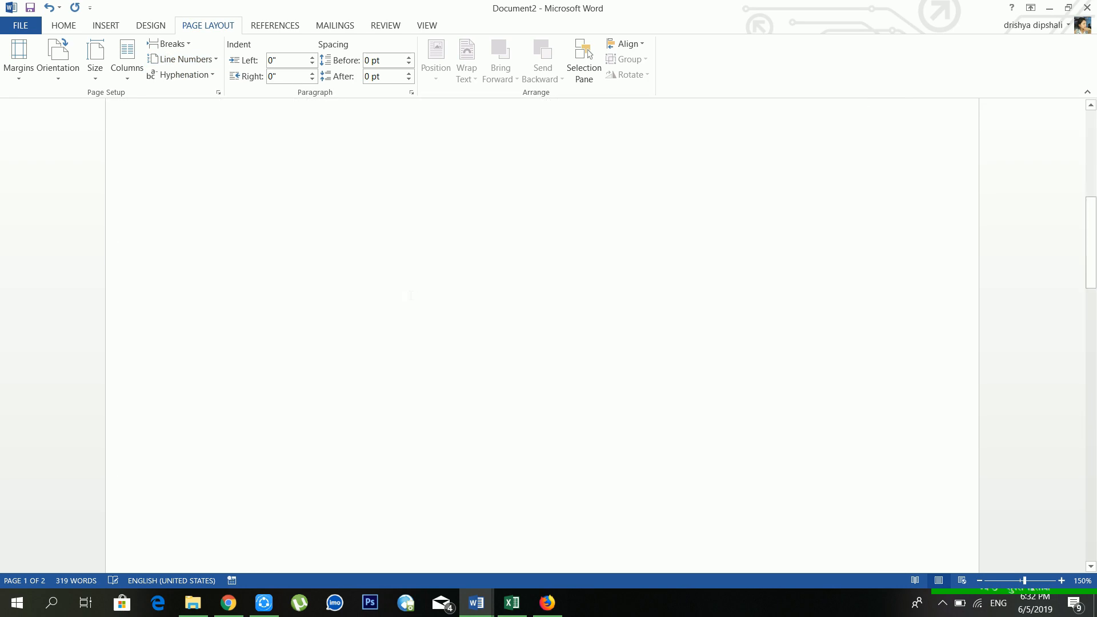
scroll(411, 295, up, 6)
scroll(410, 295, up, 6)
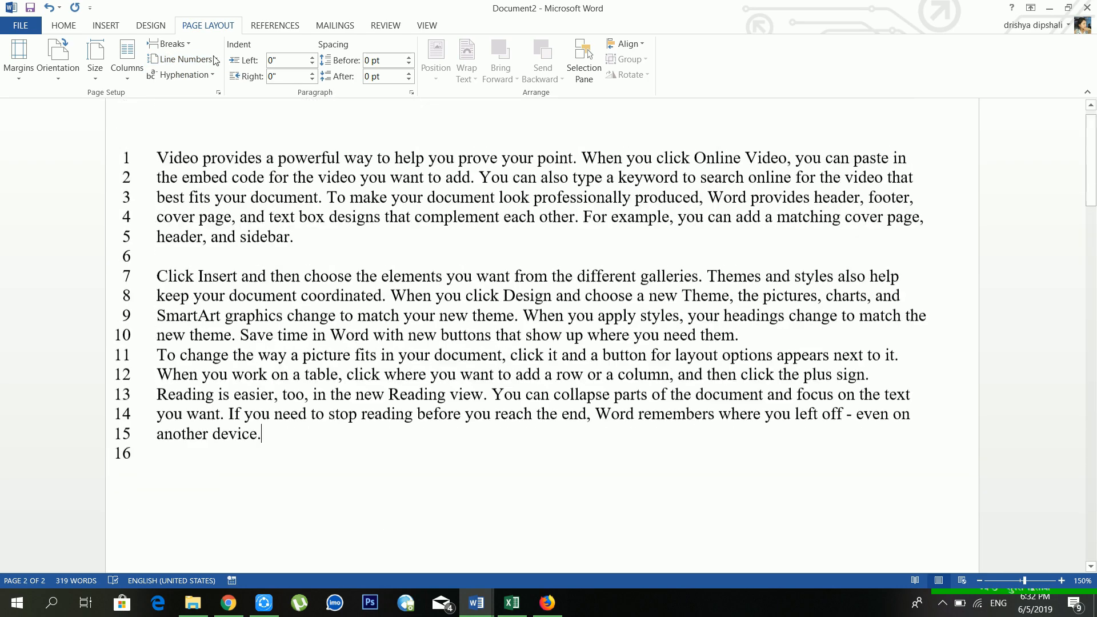
Step: Change the line numbering to restart at each section and check the following page
click(183, 58)
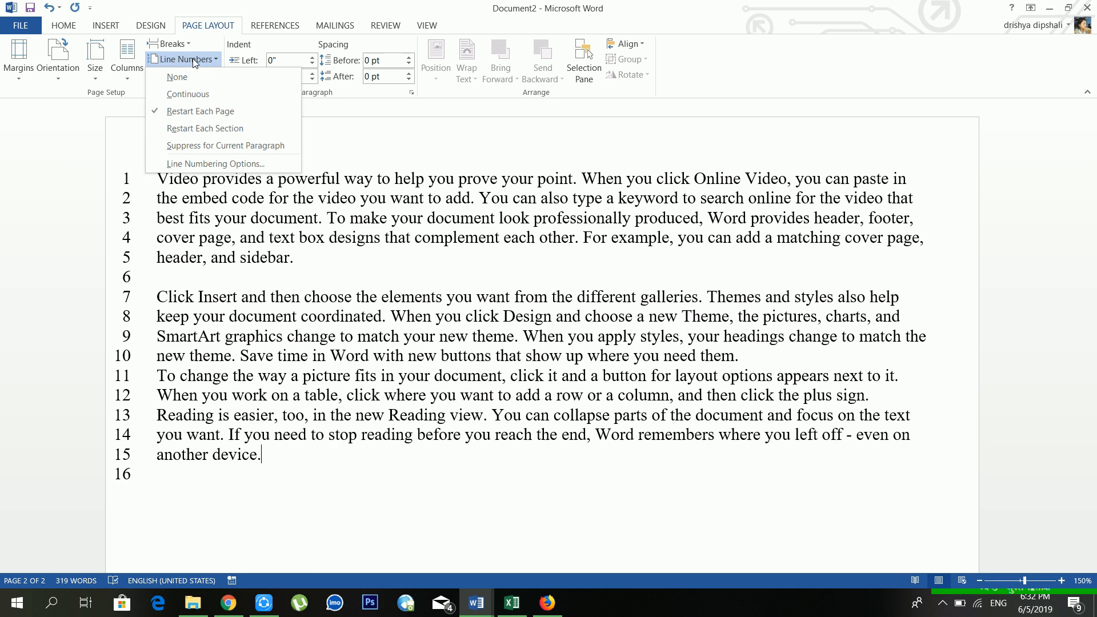
click(205, 128)
scroll(542, 343, down, 10)
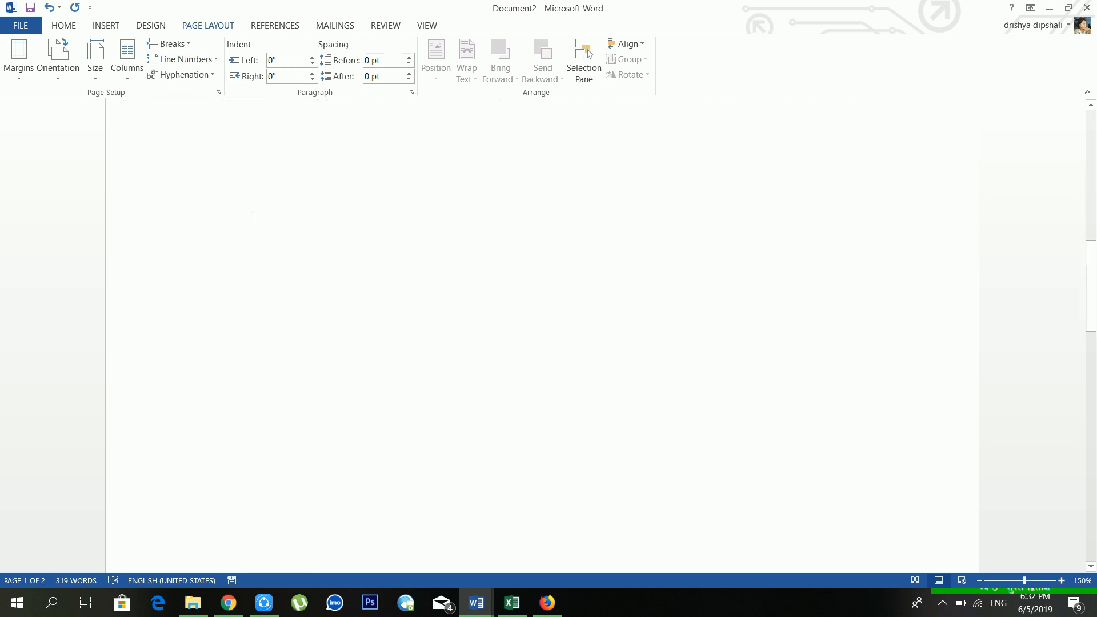
scroll(542, 343, down, 5)
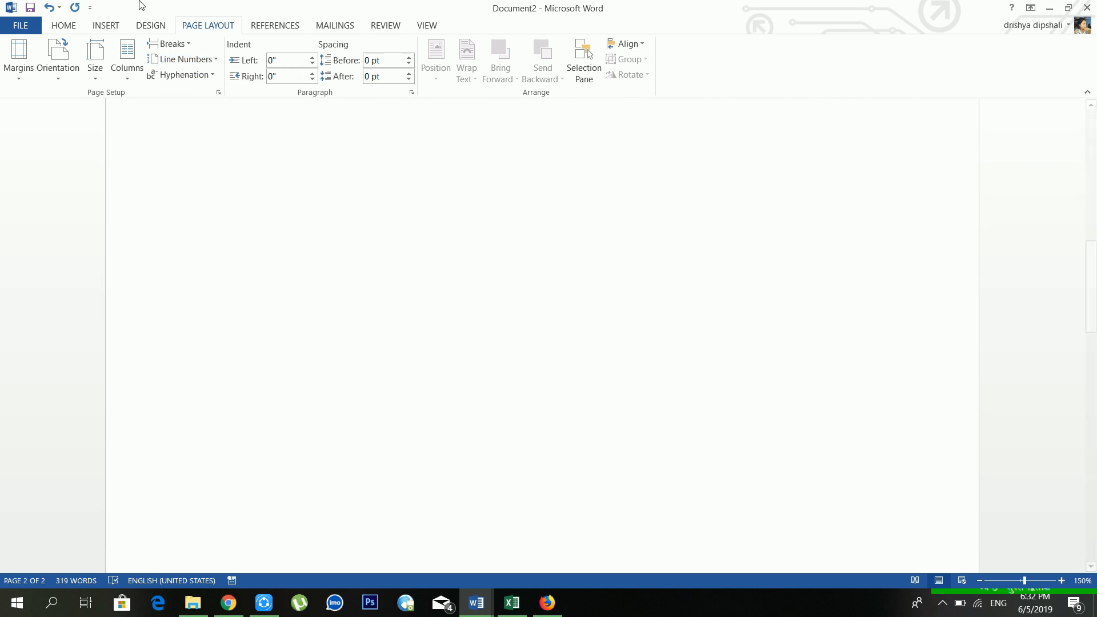
Step: Suppress line numbering for the current paragraph, the one beginning "To change the way a picture fits"
click(206, 62)
click(207, 143)
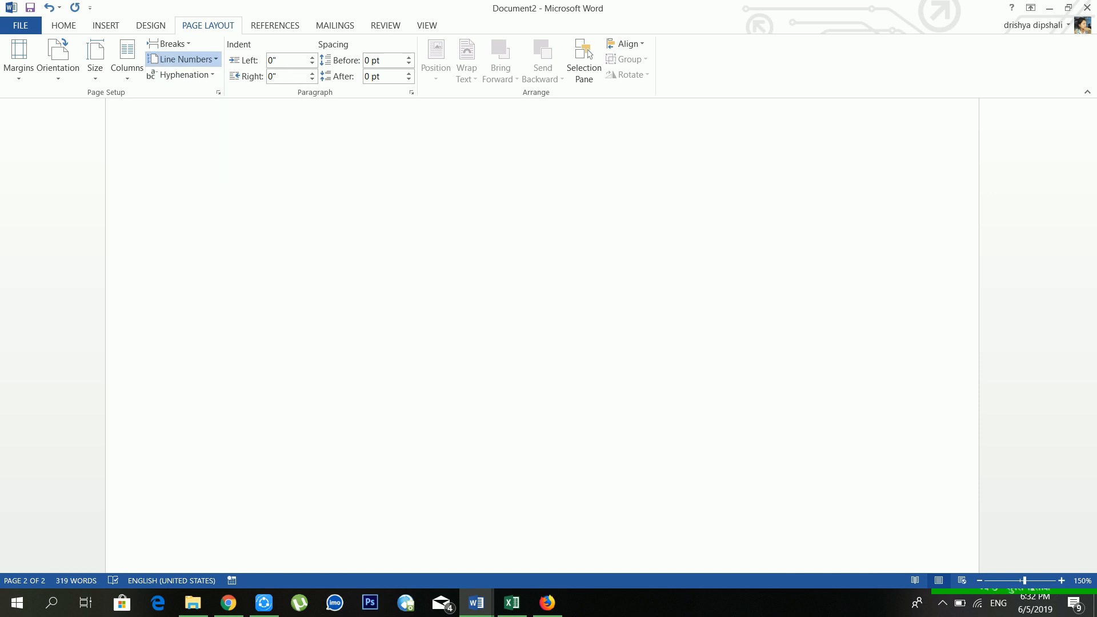
scroll(543, 343, down, 10)
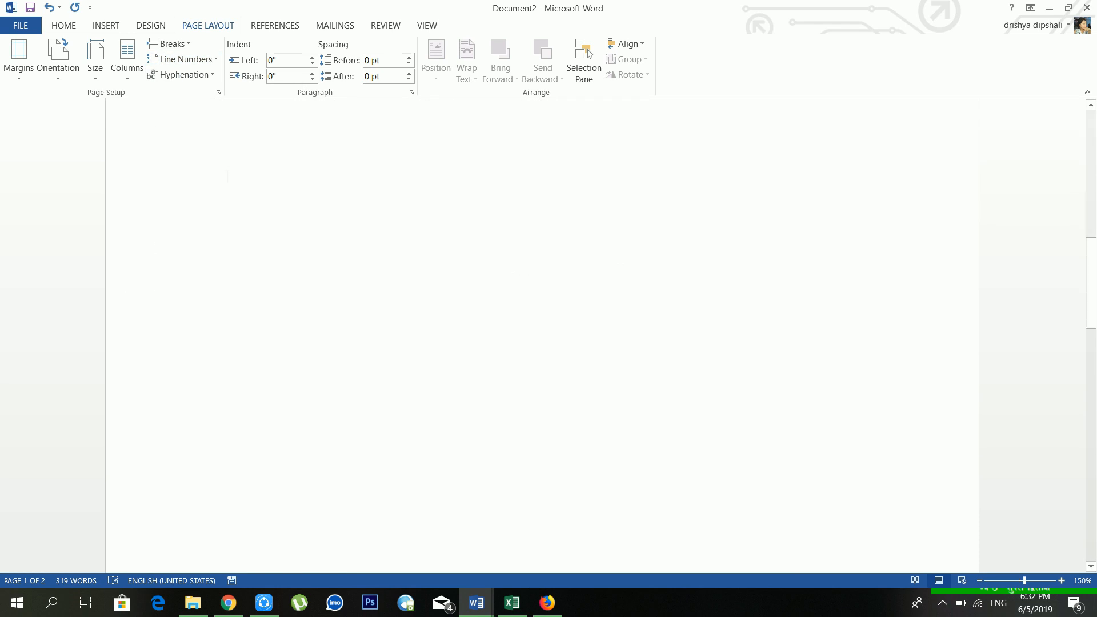
scroll(227, 187, up, 3)
scroll(198, 74, up, 3)
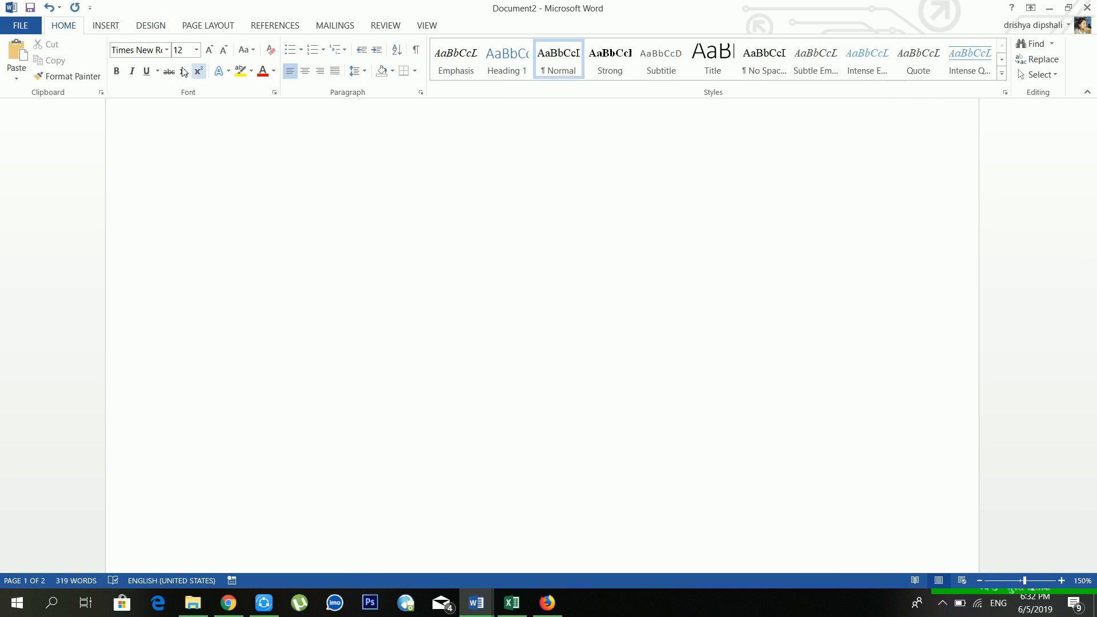
Step: Remove the line numbers from the document by setting line numbering to None
click(207, 25)
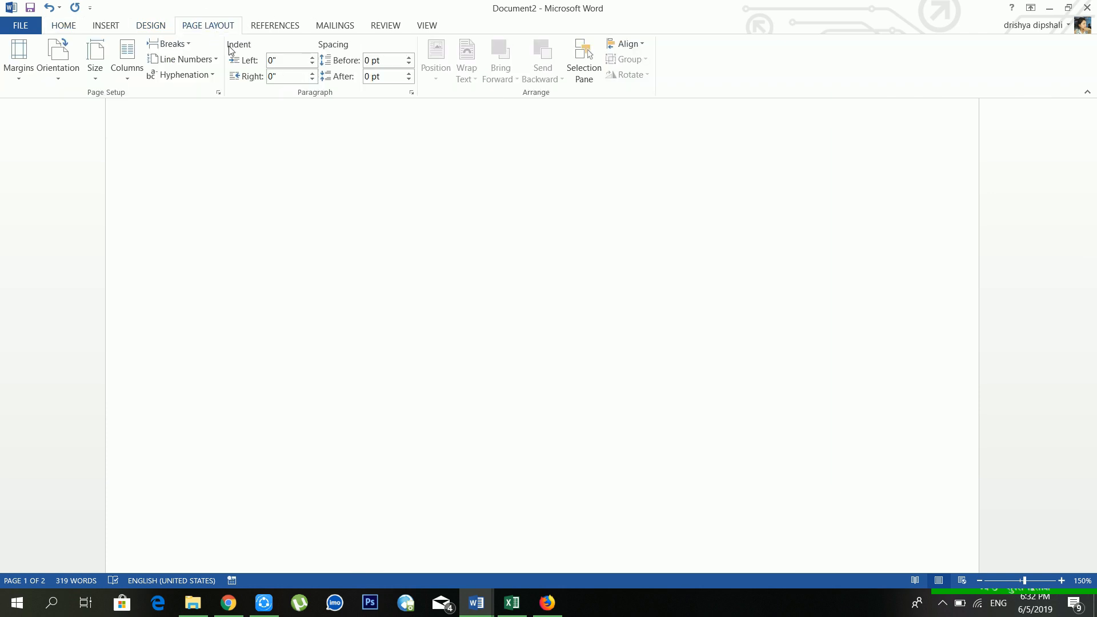
click(194, 58)
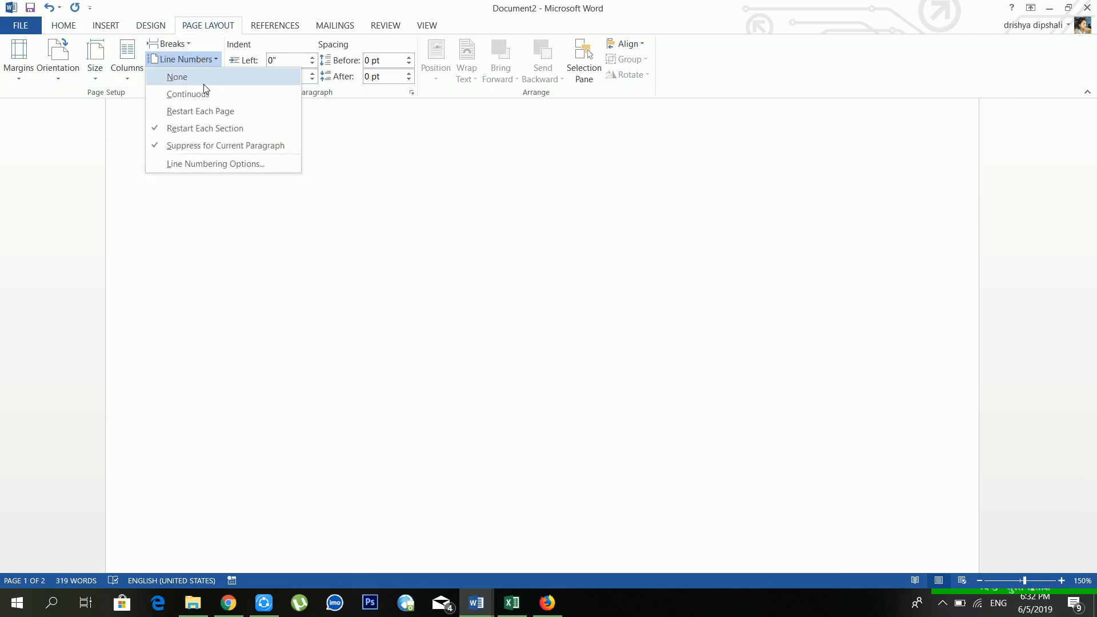
click(191, 84)
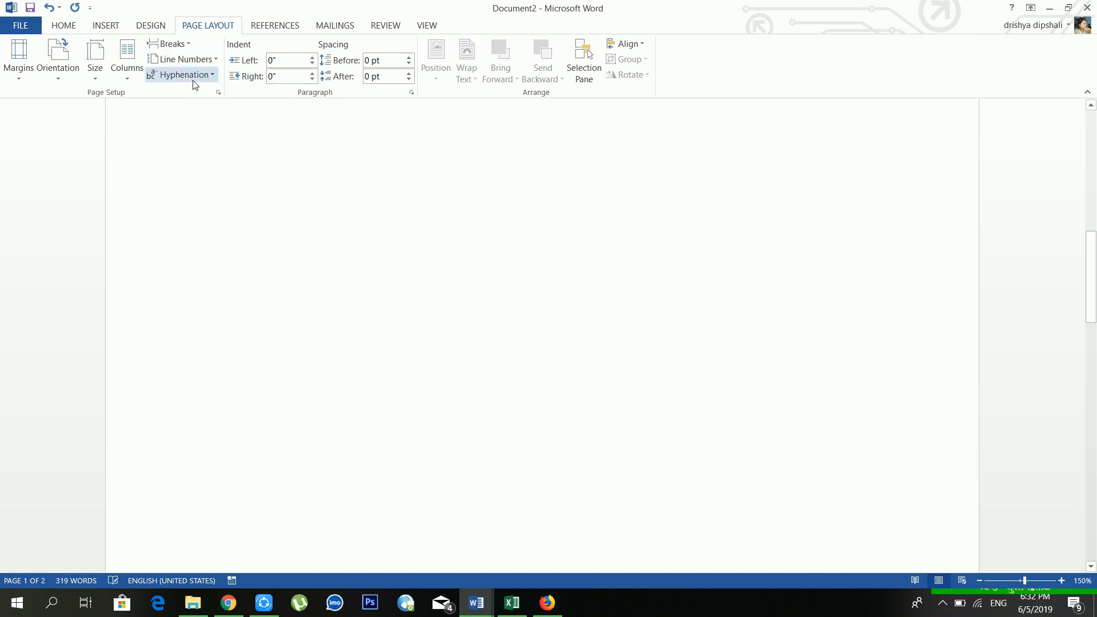
scroll(243, 134, up, 5)
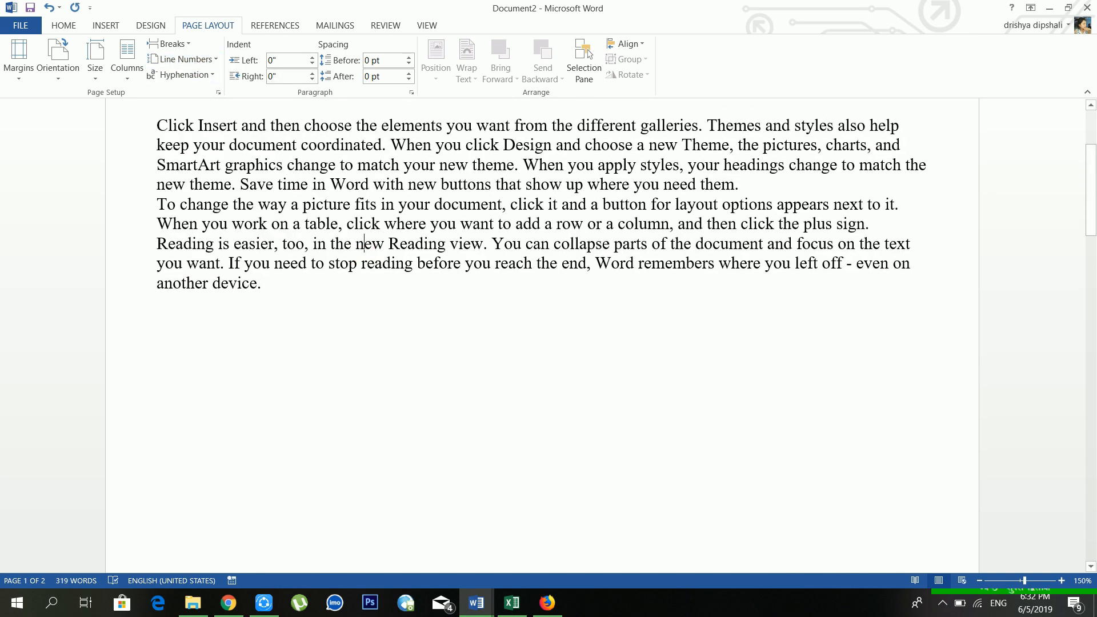
Step: Turn on automatic hyphenation with the first page's text selected, and mark the split word part "Read-"
drag(157, 178, 326, 480)
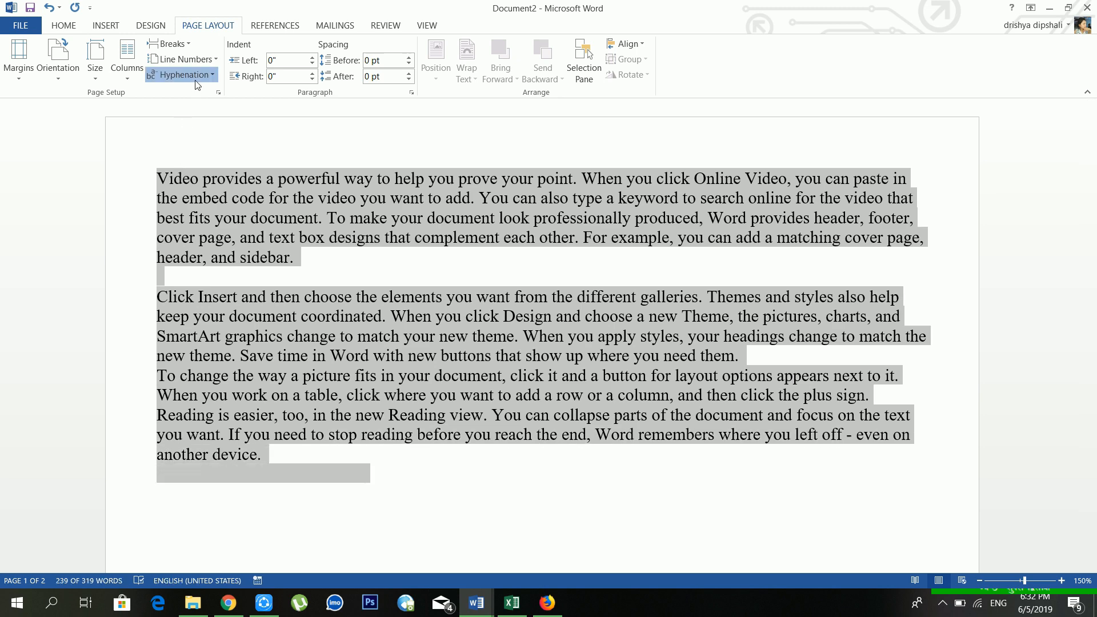
click(180, 75)
click(202, 111)
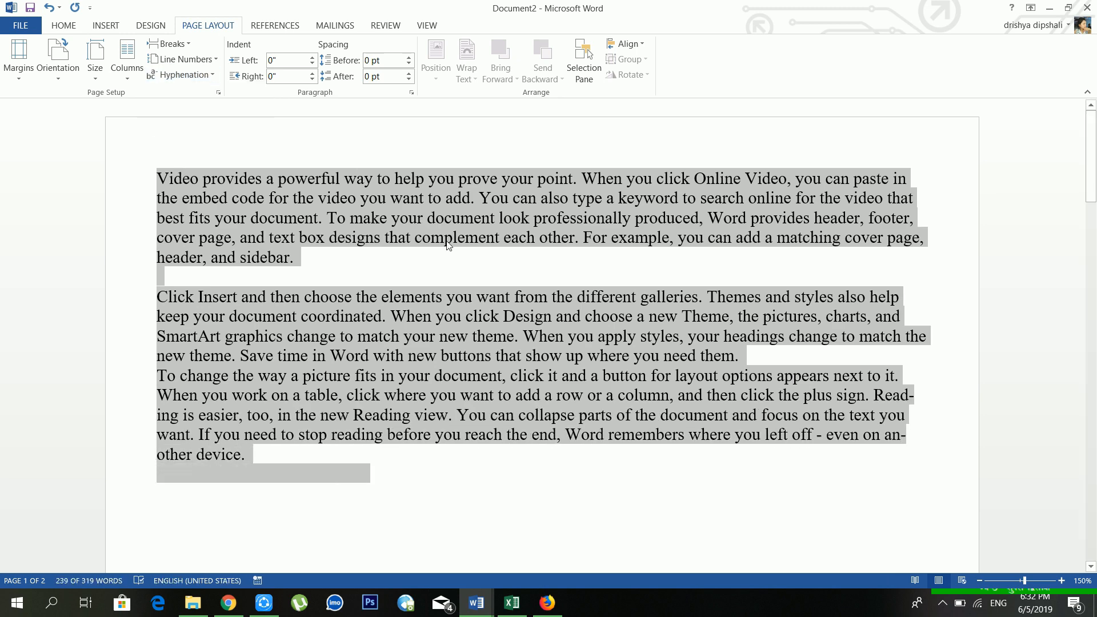
click(504, 270)
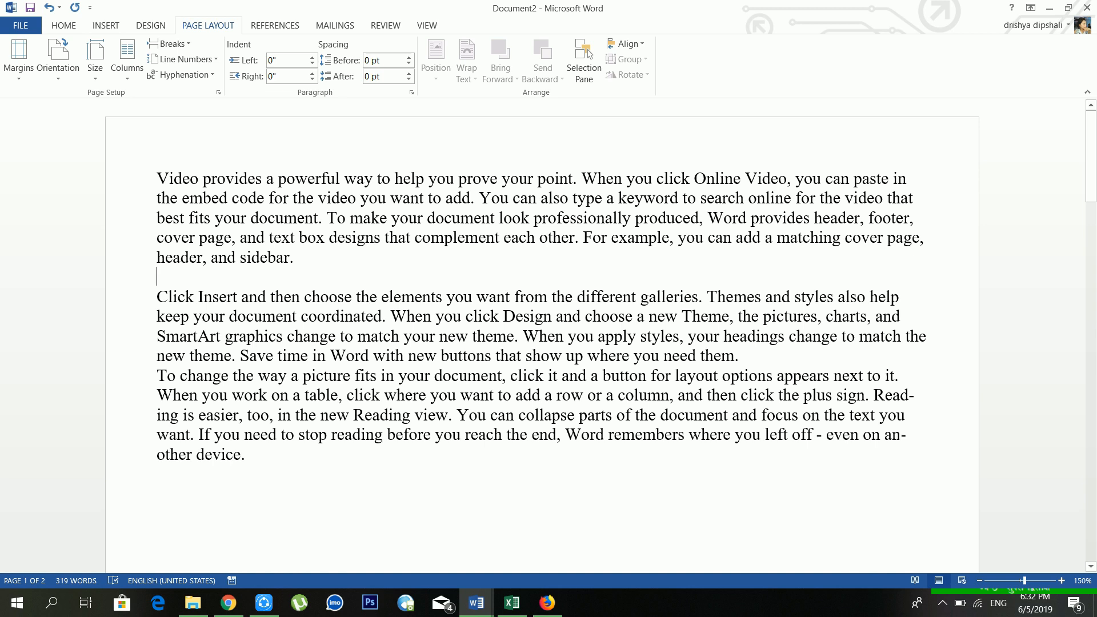
drag(873, 396, 914, 396)
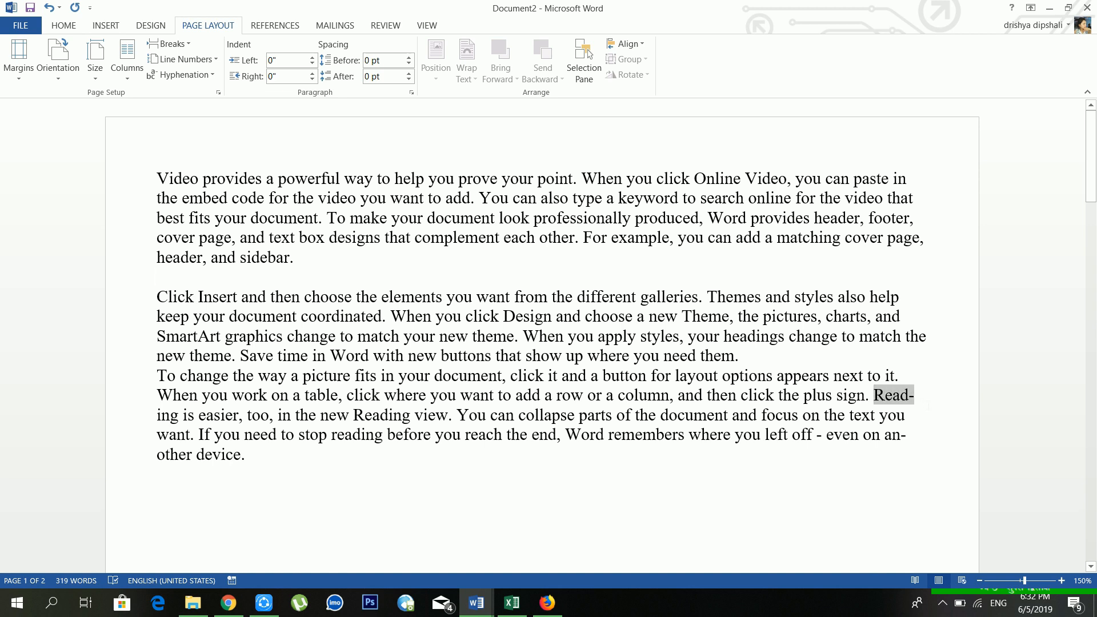
click(888, 415)
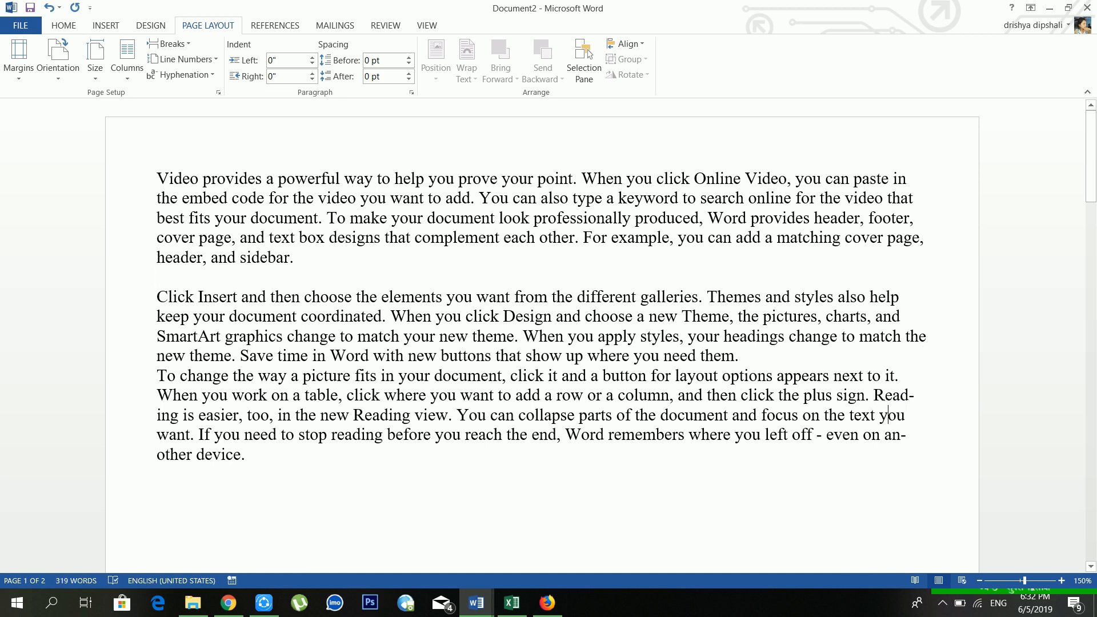
drag(915, 395, 873, 396)
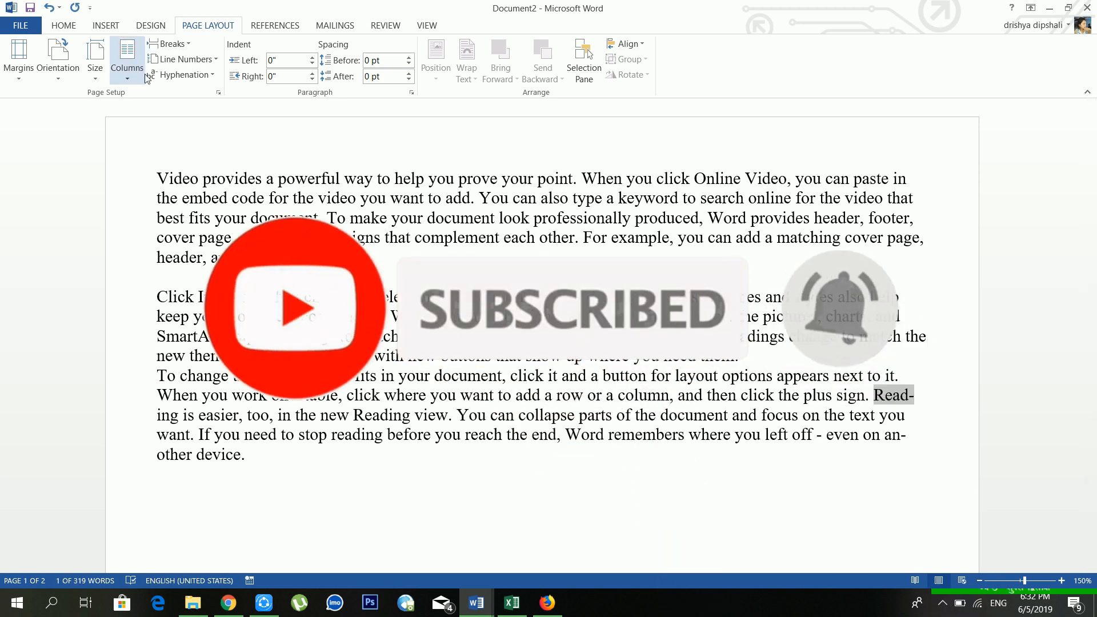
Step: Set the document's line numbering to Continuous
click(181, 60)
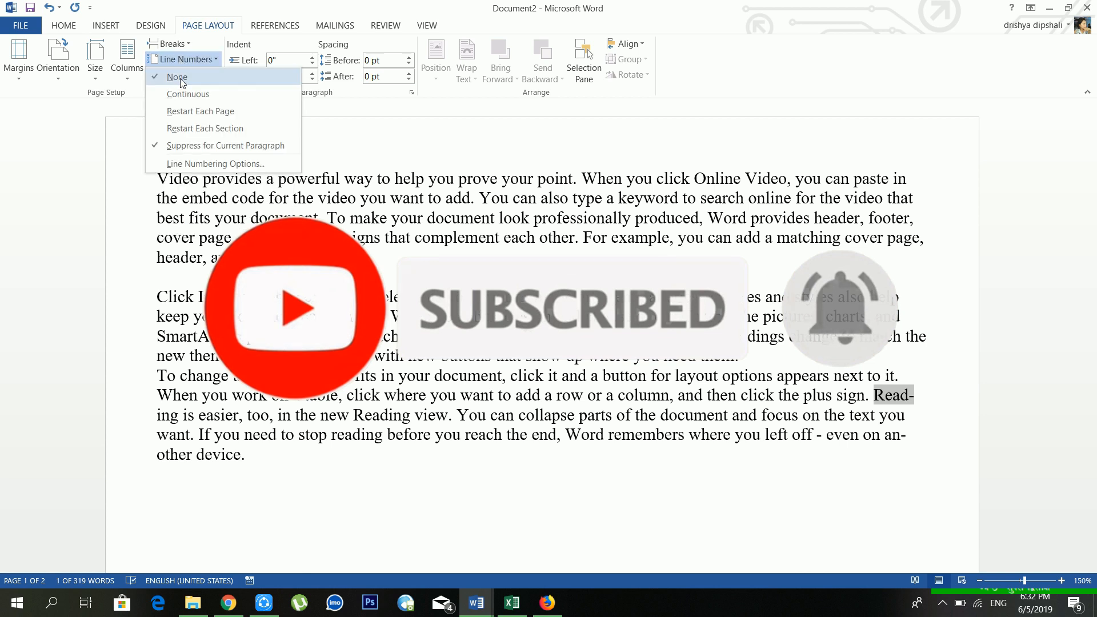
click(184, 95)
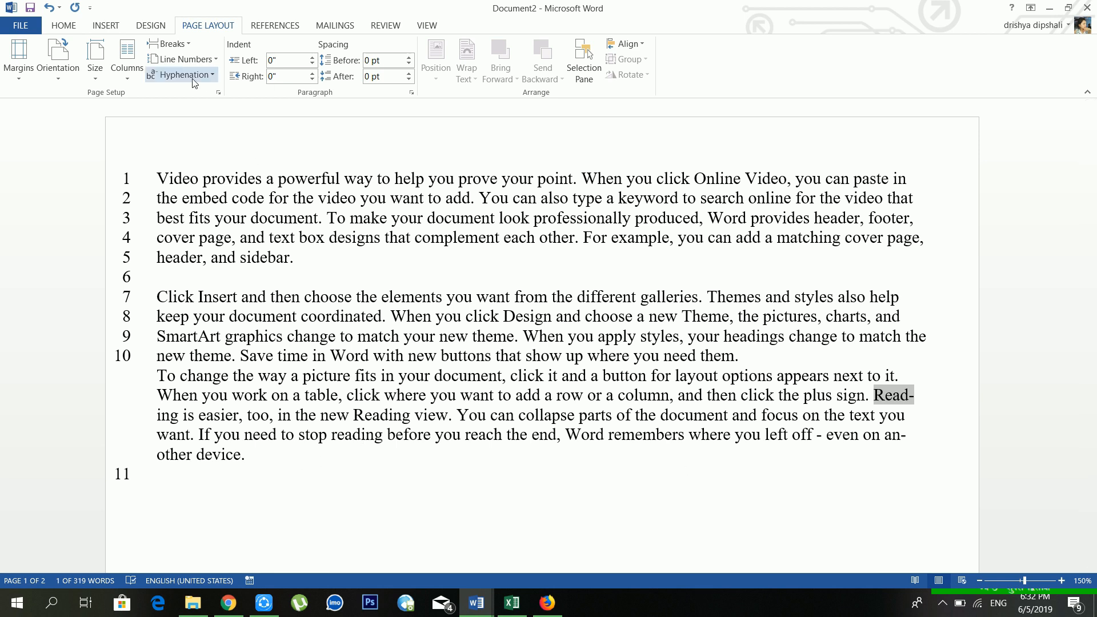
Step: Turn off line number suppression for the paragraph beginning "To change the way a picture fits"
click(188, 59)
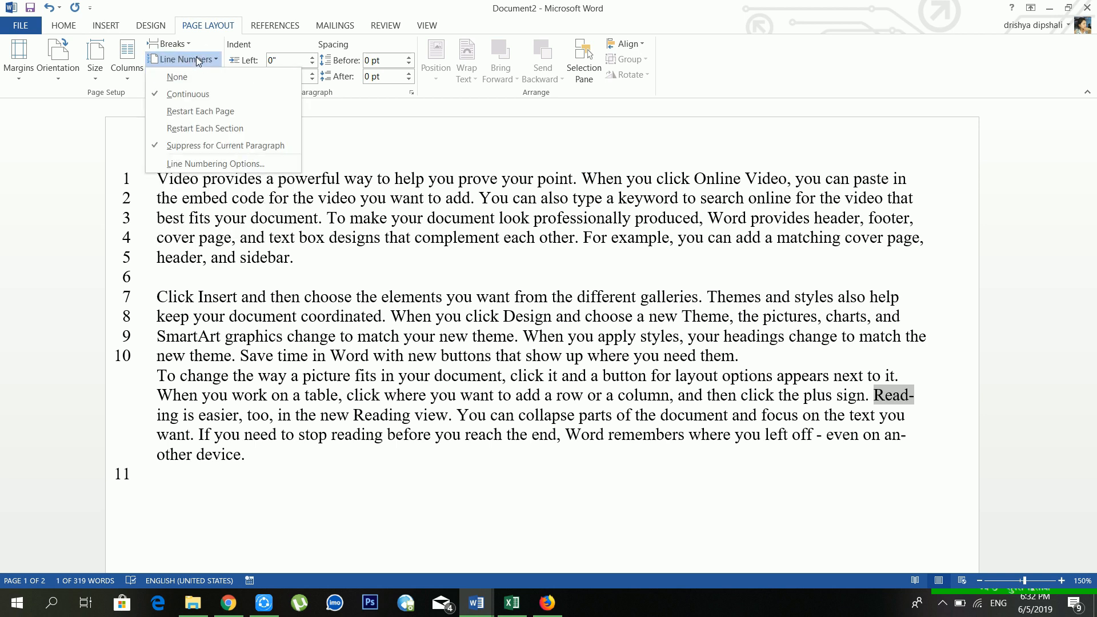
click(162, 146)
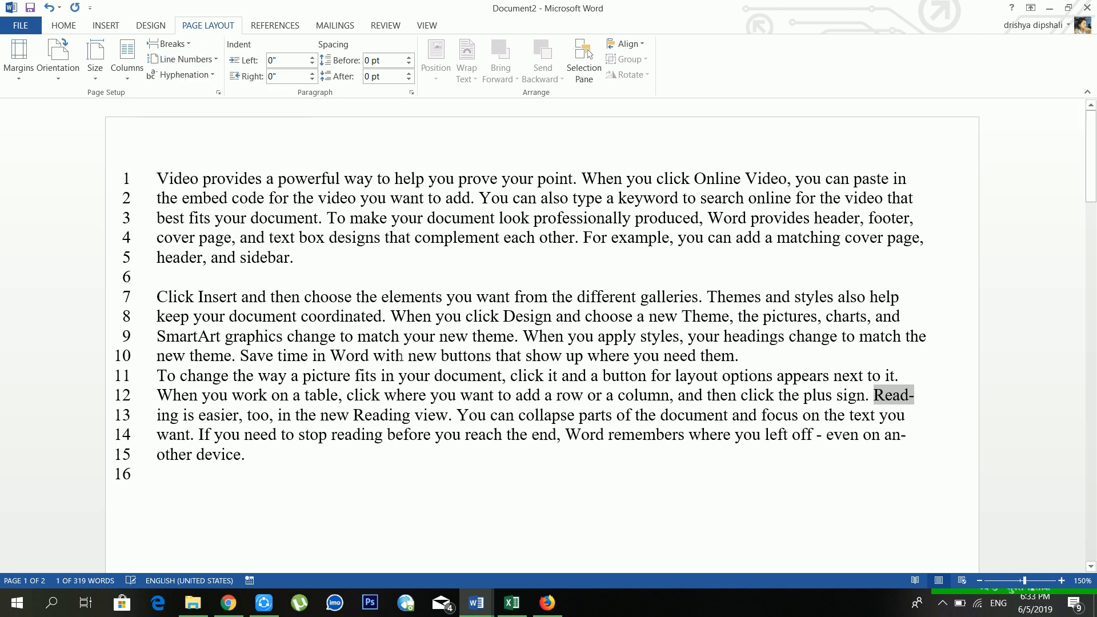
click(639, 375)
Step: Remove the document's line numbers and turn off automatic hyphenation, setting both options to None
click(892, 395)
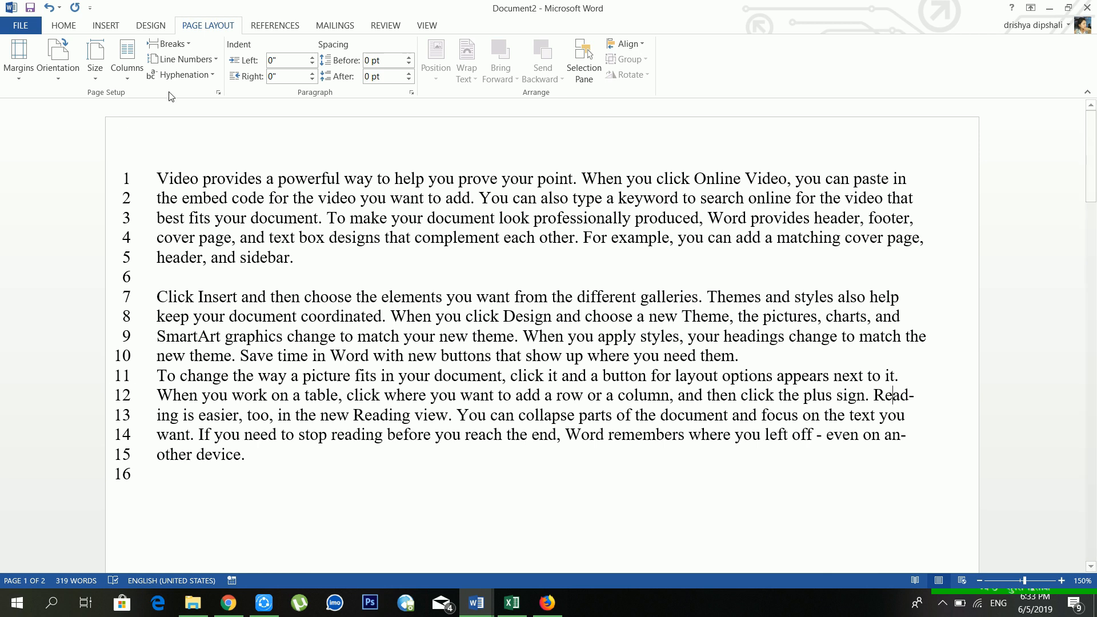
click(202, 68)
click(201, 74)
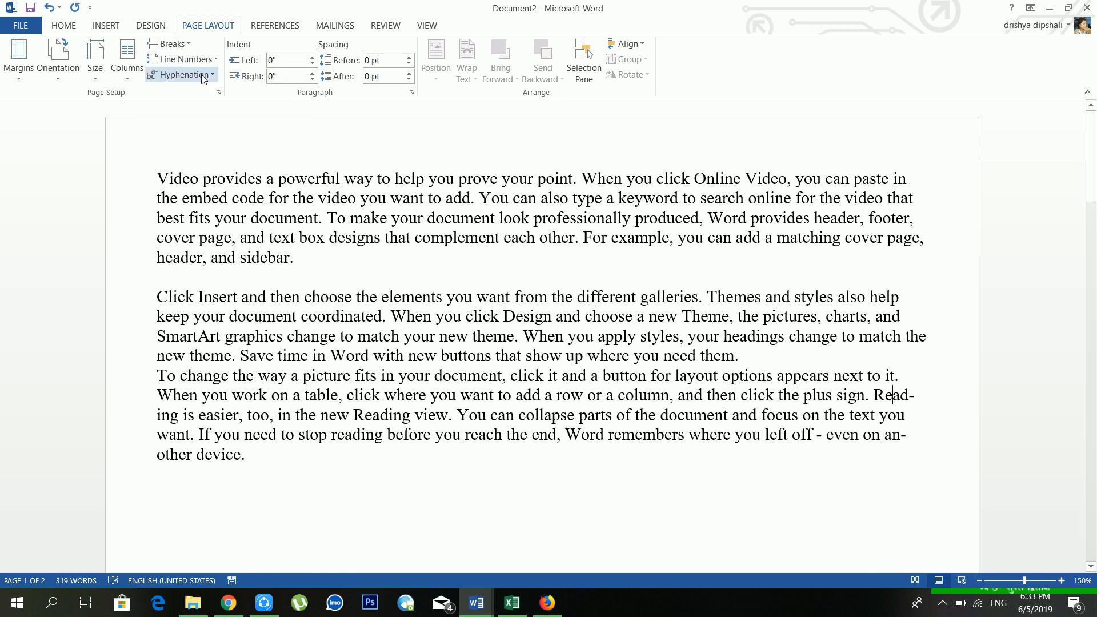
click(201, 75)
click(200, 90)
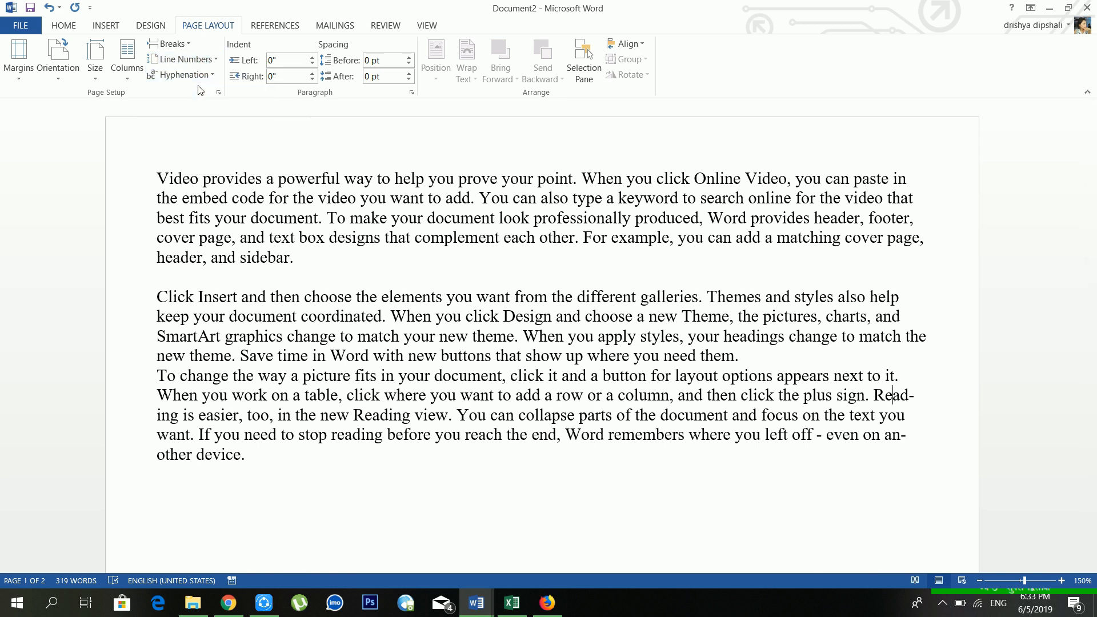
Step: Select the first paragraph, beginning "Video provides", and increase its left indent to 0.7"
click(286, 60)
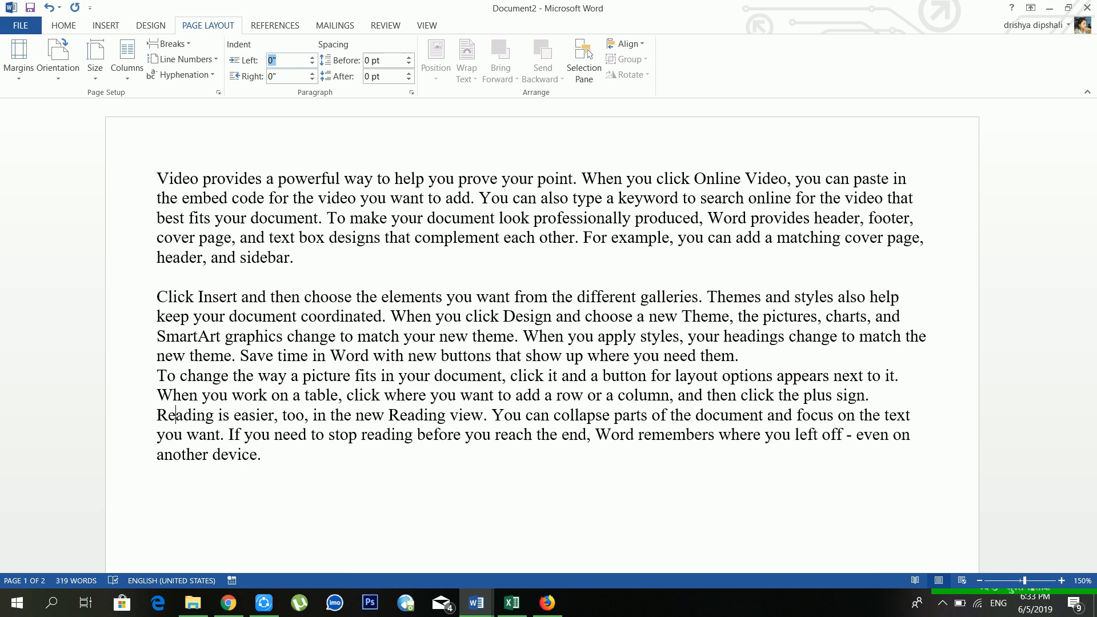
drag(294, 257, 157, 178)
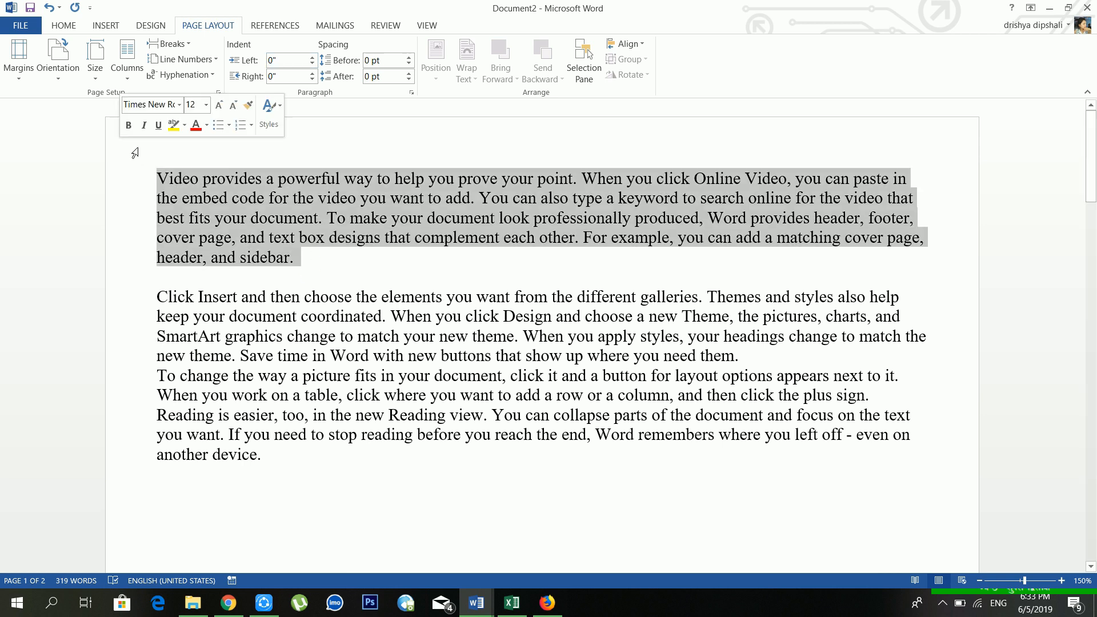
click(278, 61)
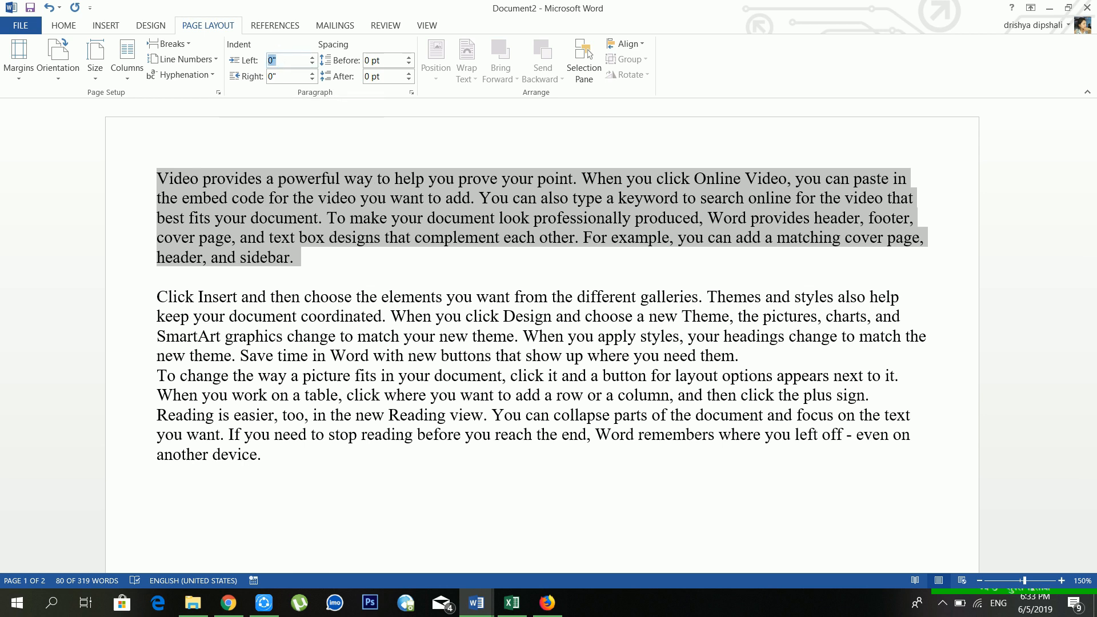
click(312, 57)
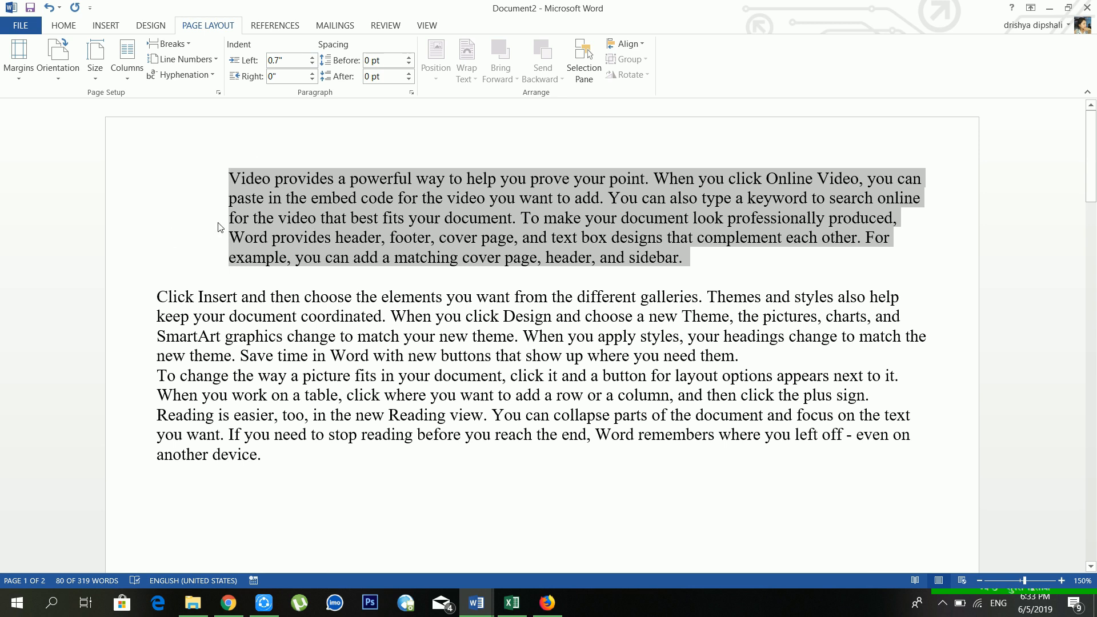
Step: Reduce the first paragraph's left indent step by step to 0"
click(312, 64)
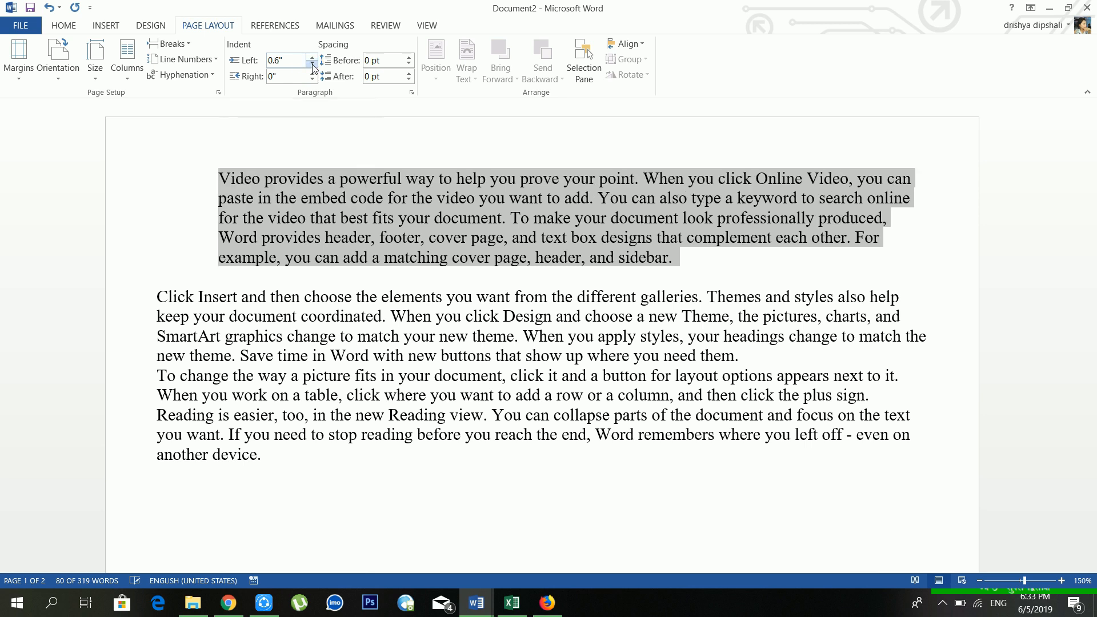
click(312, 65)
click(312, 65)
click(312, 65)
click(312, 65)
click(312, 65)
click(312, 64)
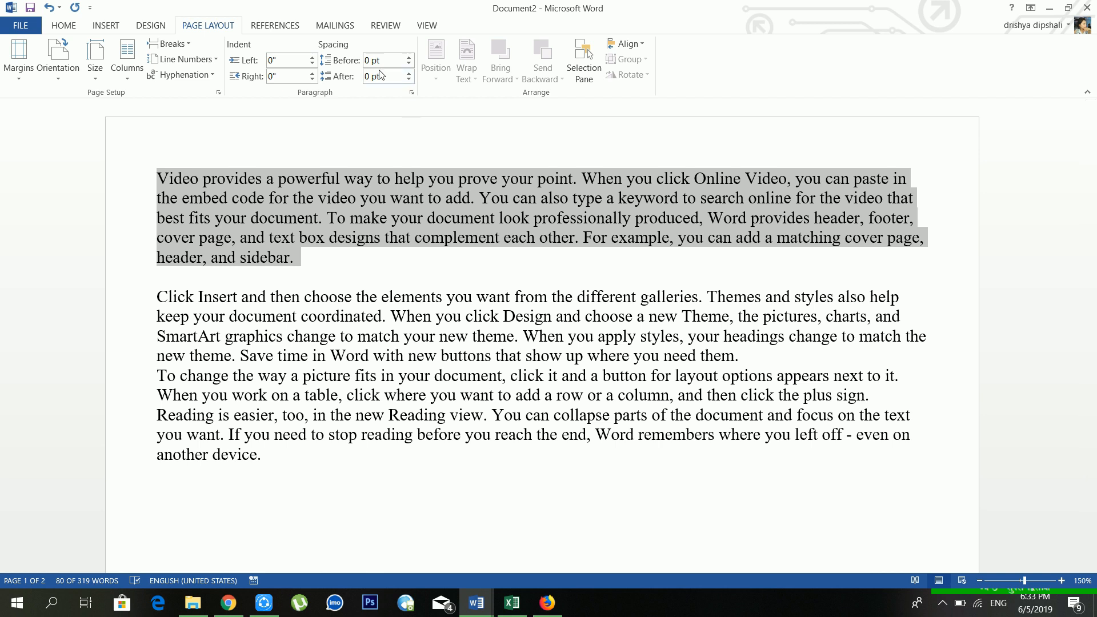
Step: Reselect the first paragraph and increase the spacing before it to 36 pt
click(313, 265)
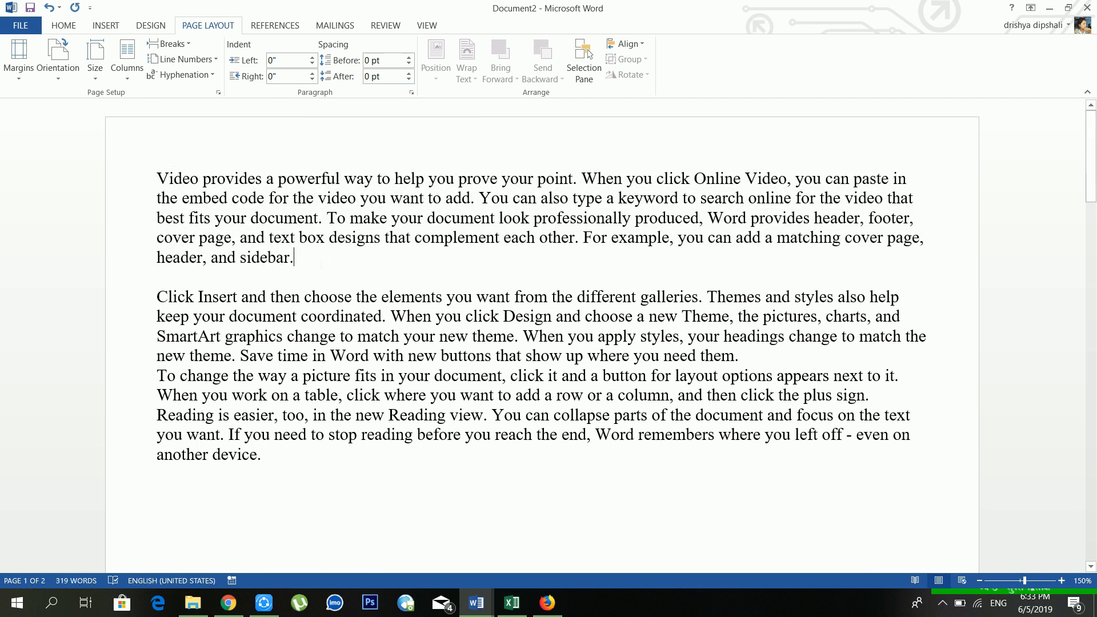
drag(321, 258, 202, 175)
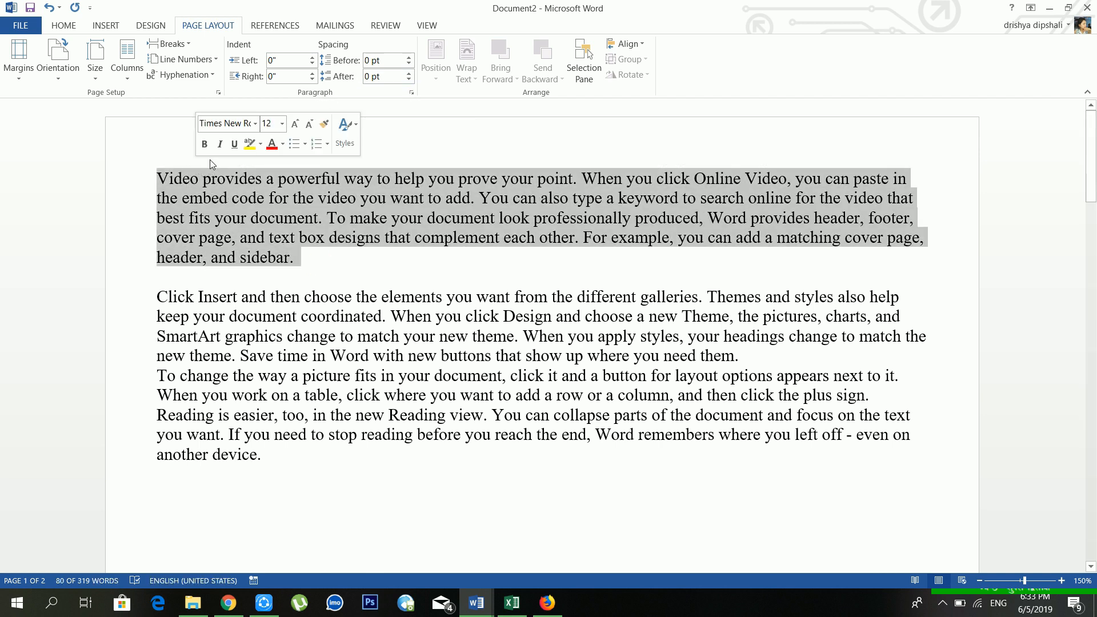
click(309, 274)
drag(309, 274, 150, 186)
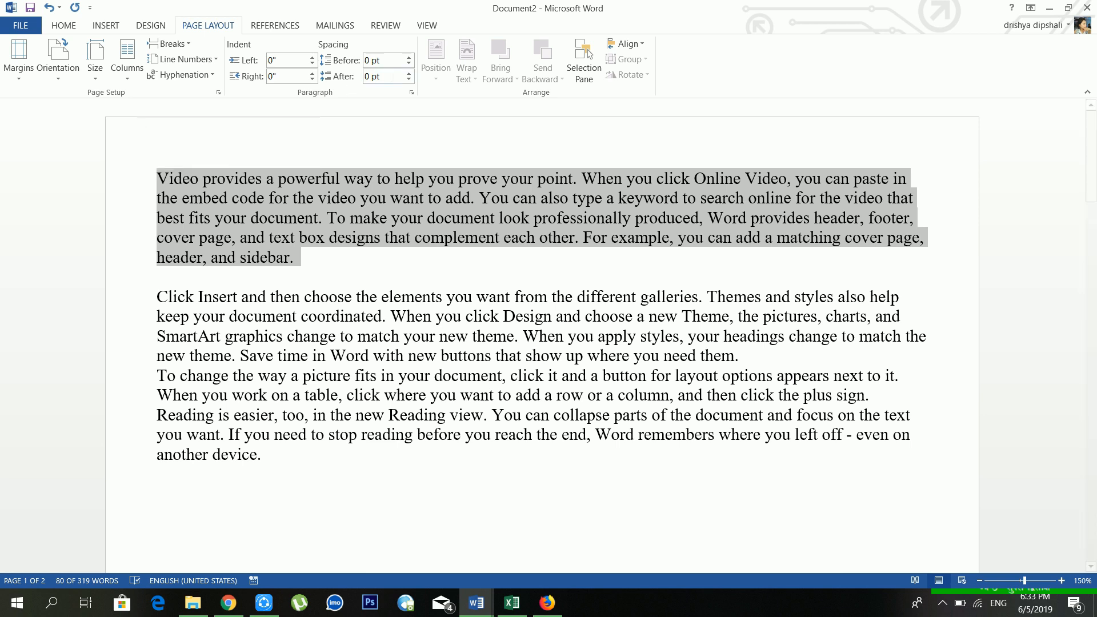
click(408, 57)
click(408, 56)
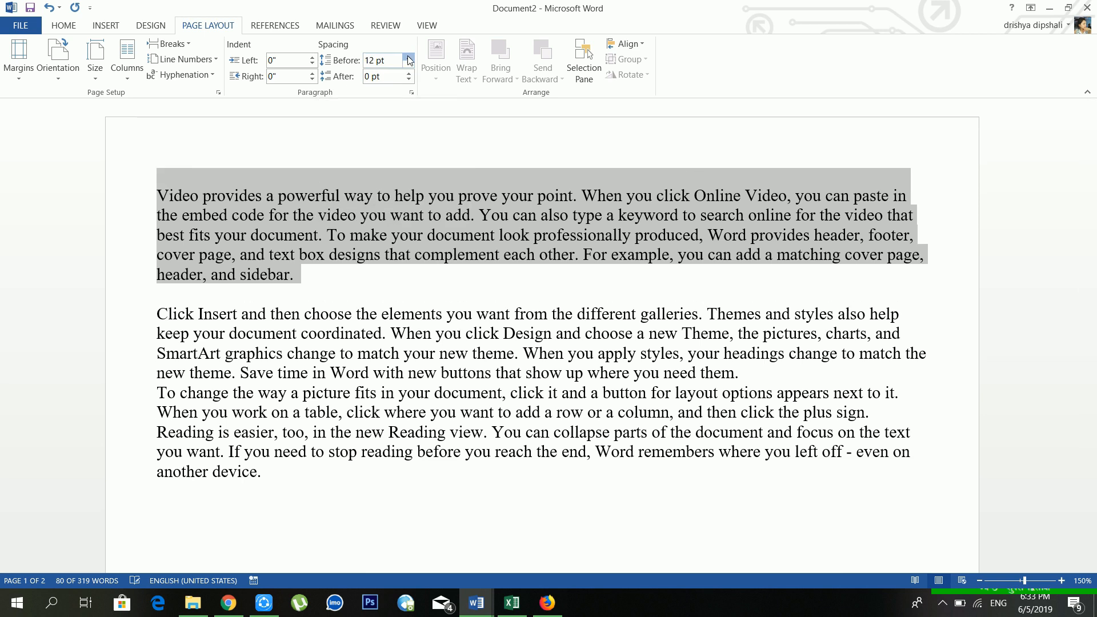
click(408, 56)
click(408, 56)
click(408, 57)
click(408, 56)
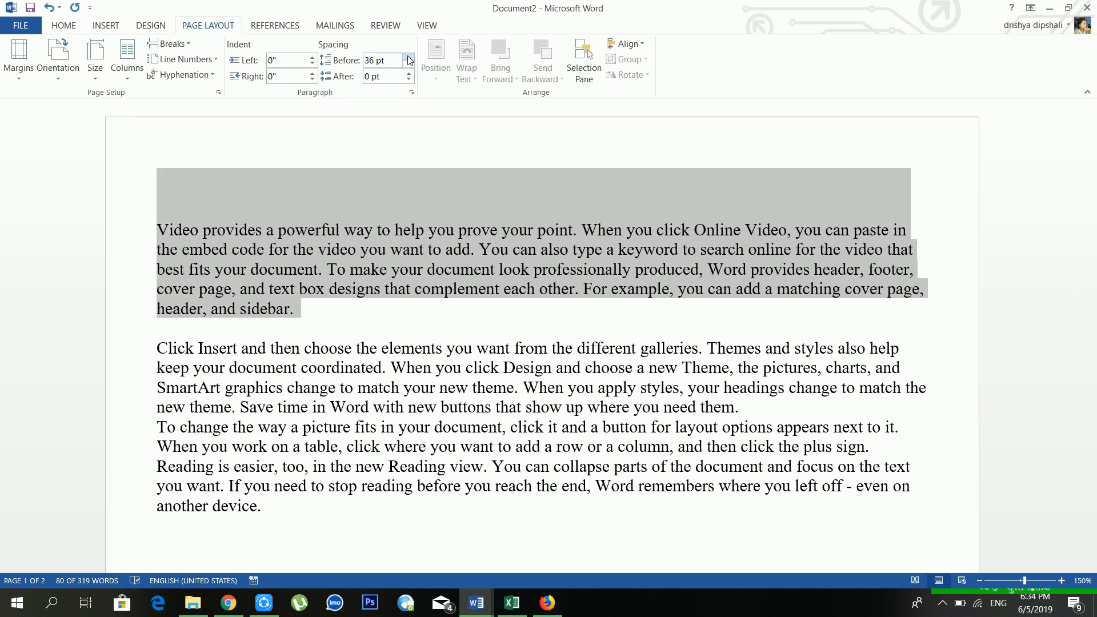
Step: Lower the spacing before the selected first paragraph until it is set to Auto
click(408, 65)
click(408, 65)
click(408, 65)
click(408, 65)
click(408, 65)
click(408, 65)
click(408, 65)
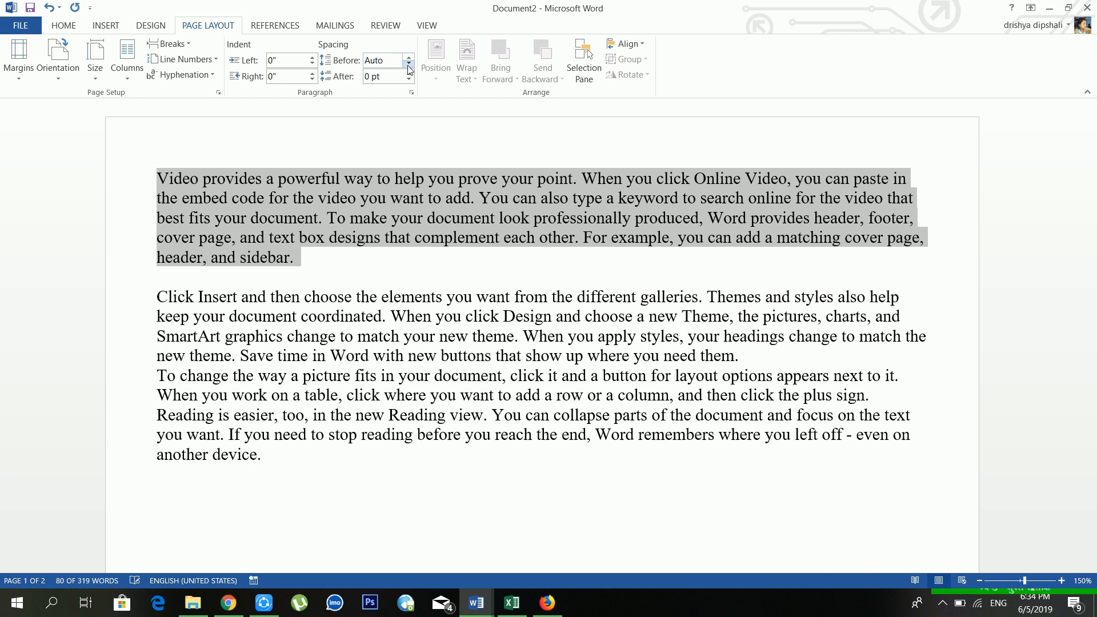
Step: Increase the spacing after the selected first paragraph to 48 pt
click(408, 73)
click(408, 73)
click(408, 73)
click(408, 73)
click(408, 73)
click(408, 73)
click(407, 73)
click(408, 73)
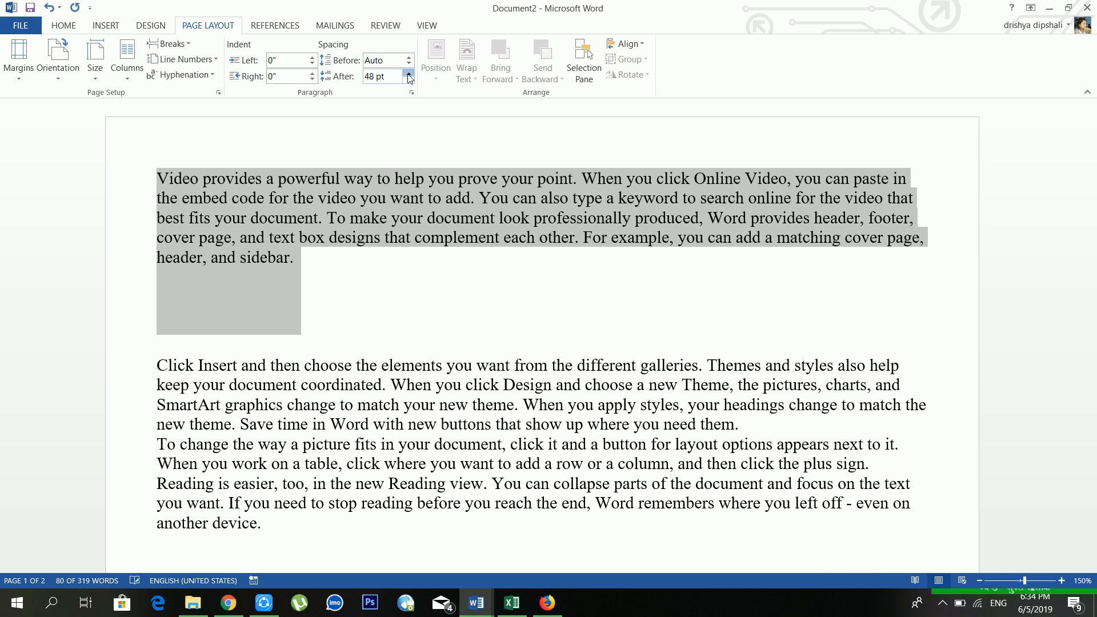
Step: Bring the spacing after the first paragraph down to 0 pt and deselect the paragraph
click(408, 78)
click(408, 79)
click(408, 79)
click(409, 79)
click(409, 79)
click(409, 78)
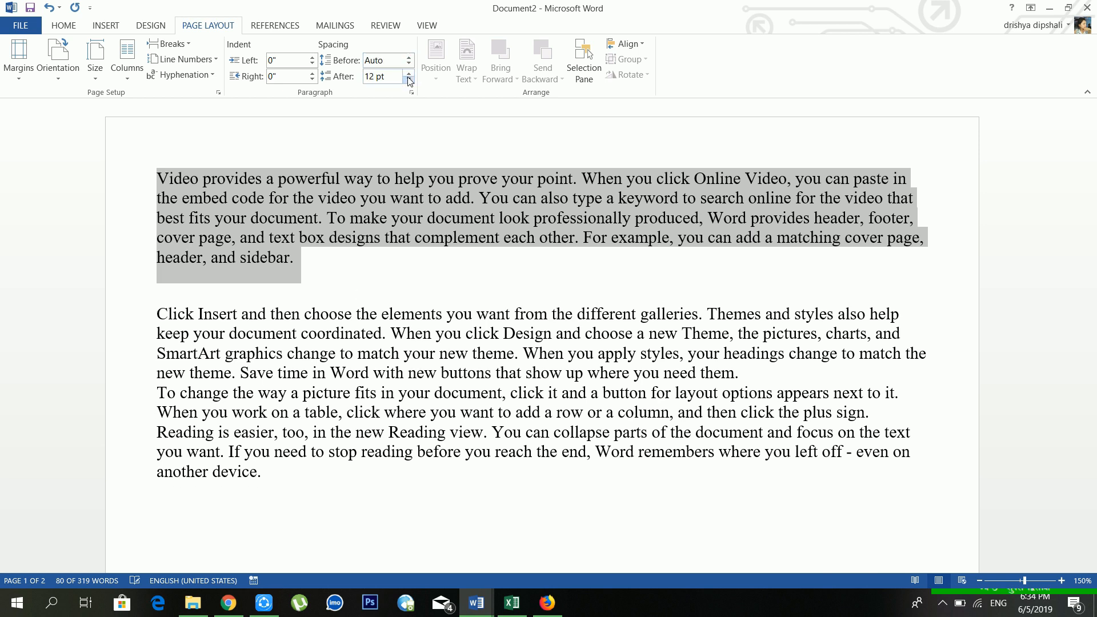
click(409, 80)
click(409, 80)
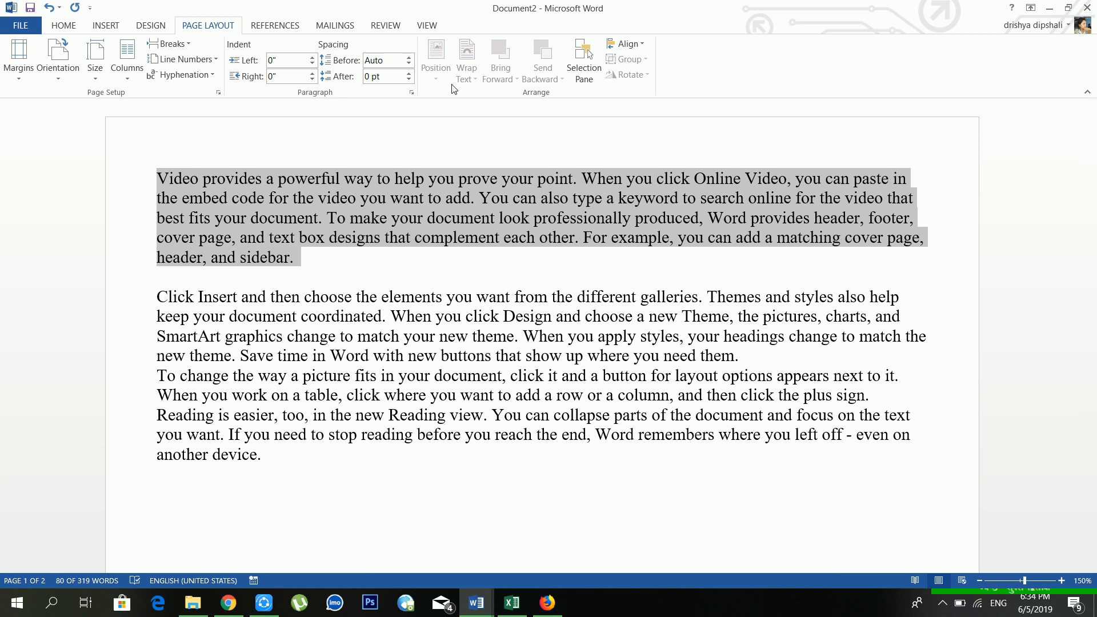
click(461, 198)
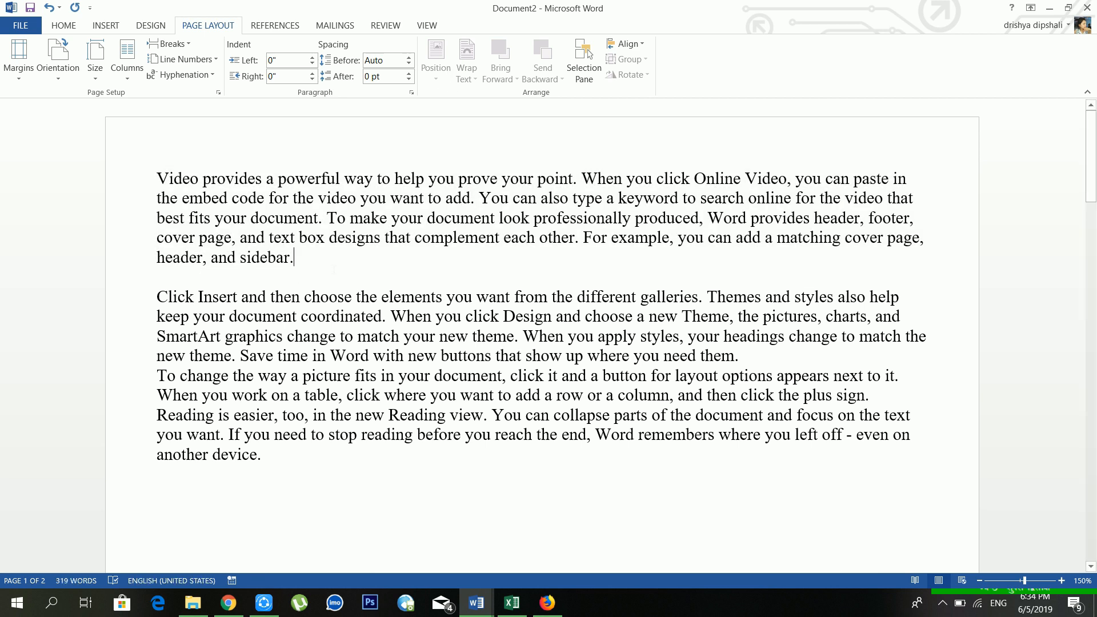
Step: Draw a rectangle about 1.46" high and 1.15" wide over the first two paragraphs
click(106, 24)
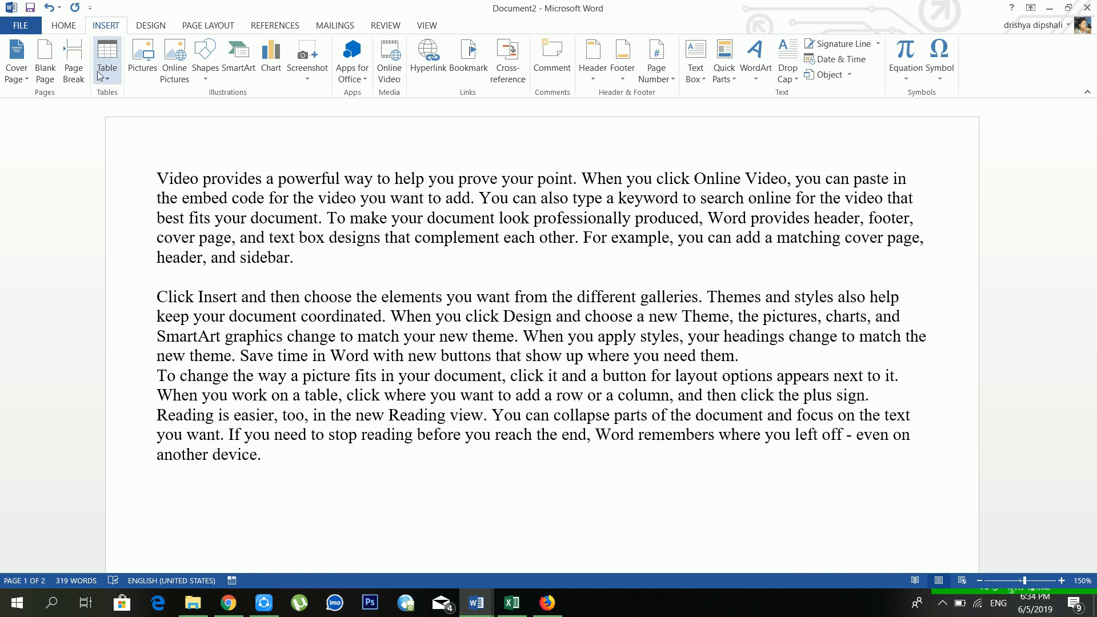
click(208, 75)
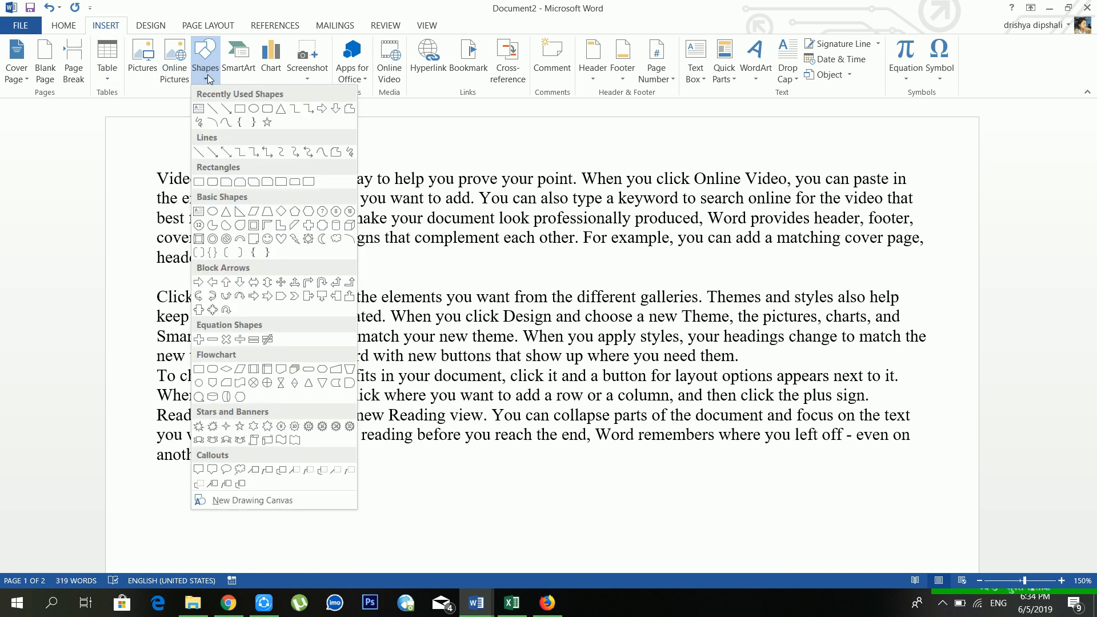
click(237, 113)
drag(278, 165, 398, 316)
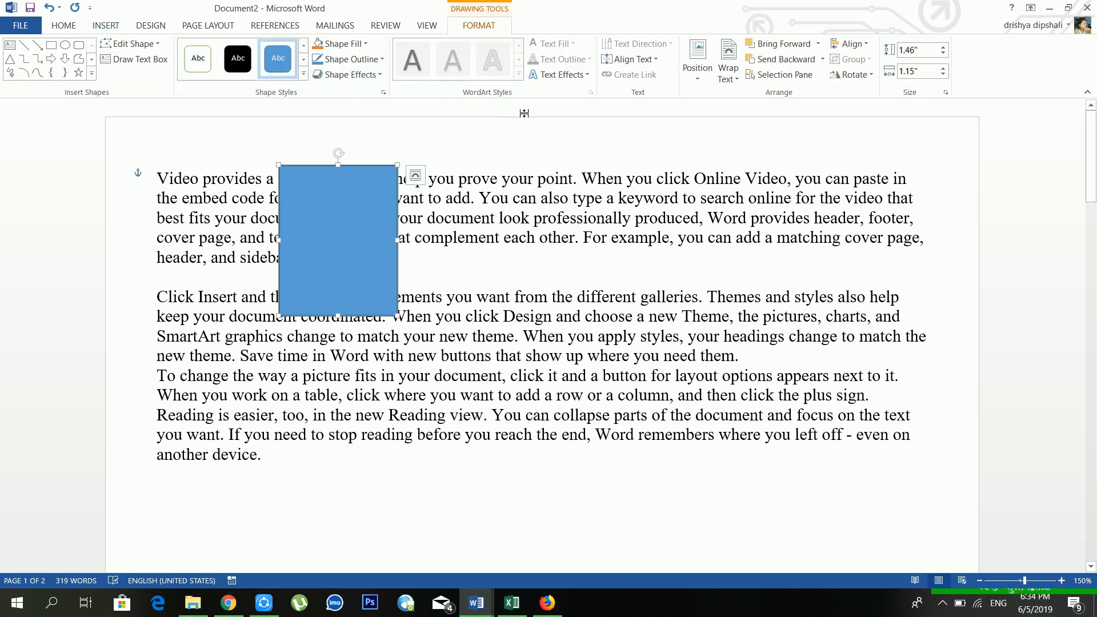
Step: Set the document zoom to 50% so that both whole pages fit in the view
click(708, 74)
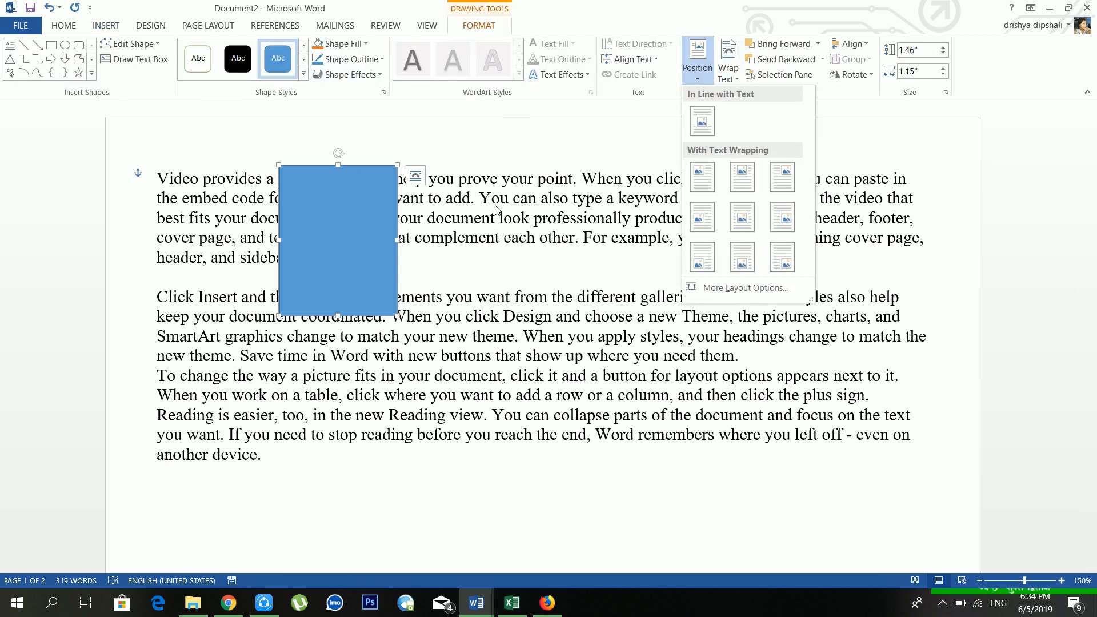
click(451, 38)
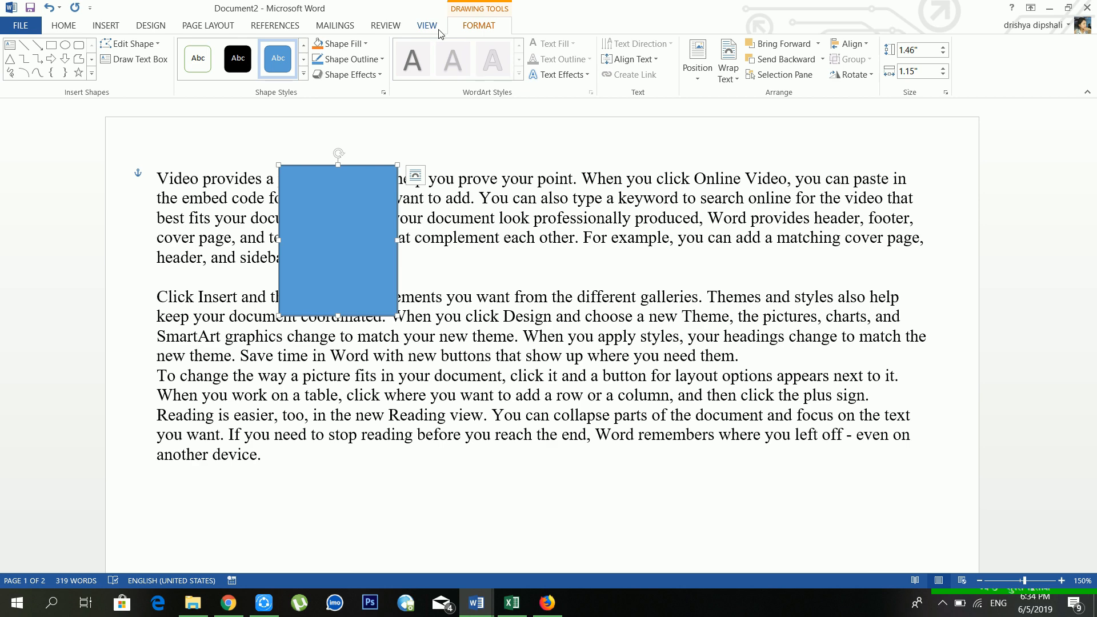
click(426, 26)
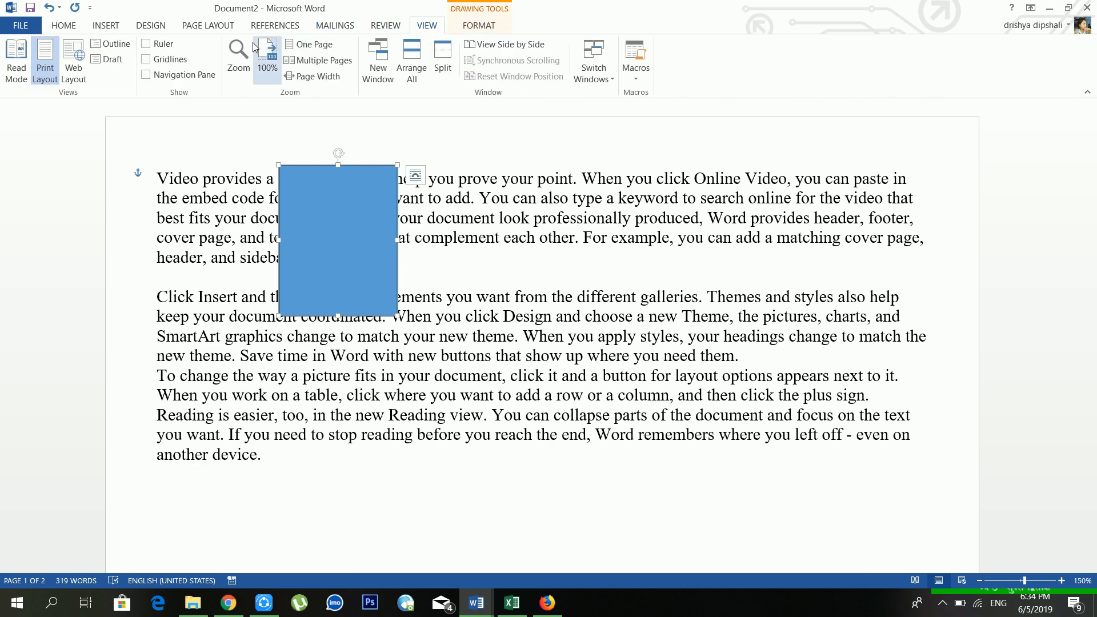
click(238, 57)
key(Tab)
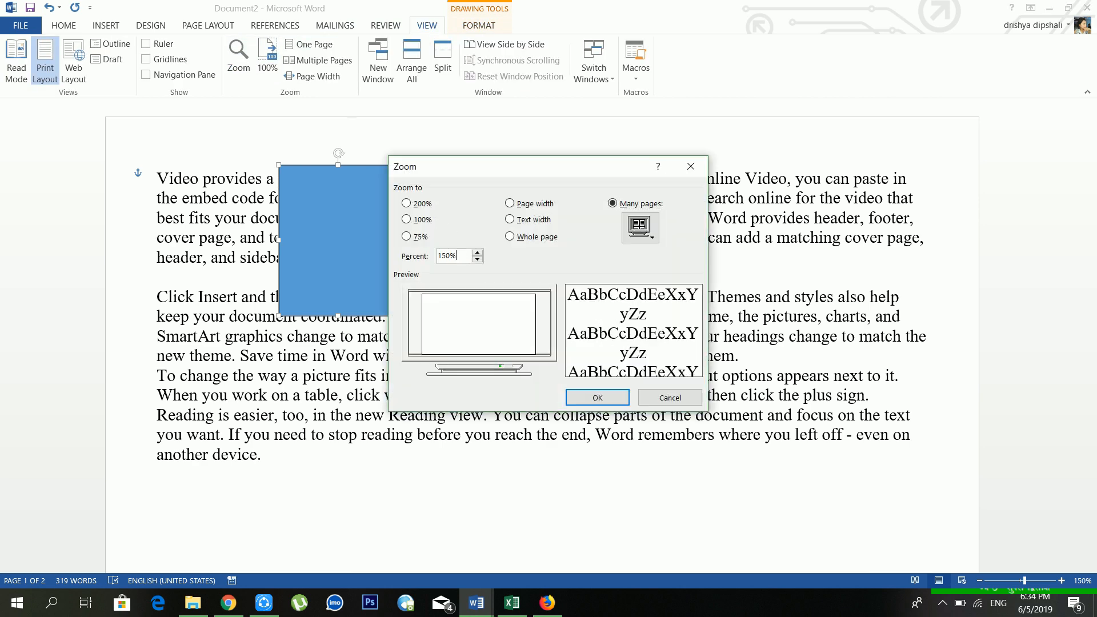
text(50)
key(Return)
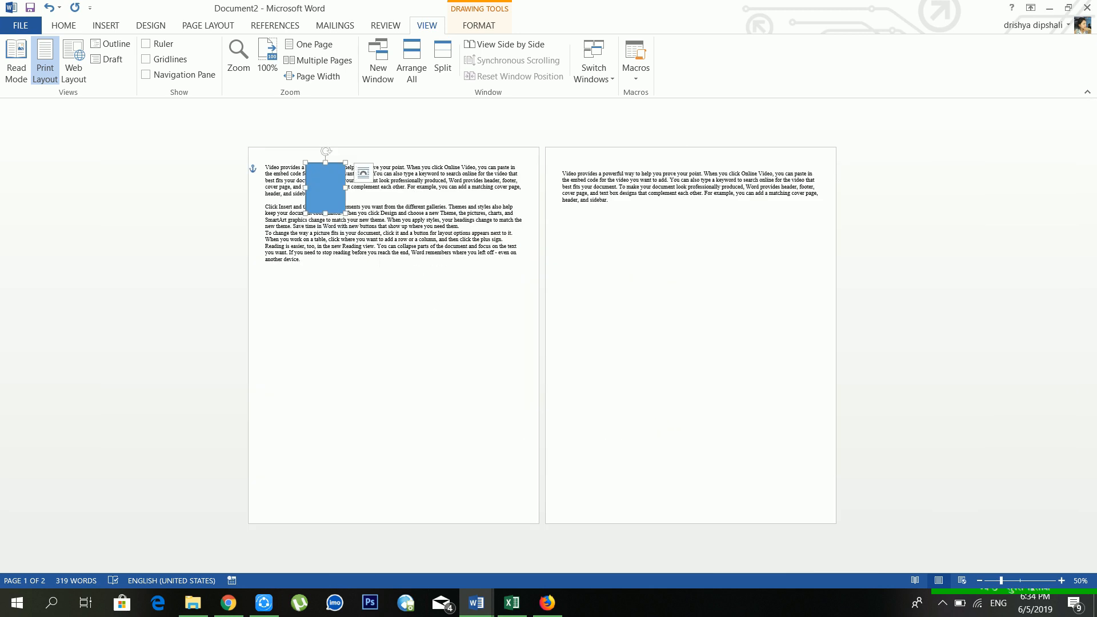
Step: Position the blue rectangle at the center of the first page with text wrapping
click(464, 27)
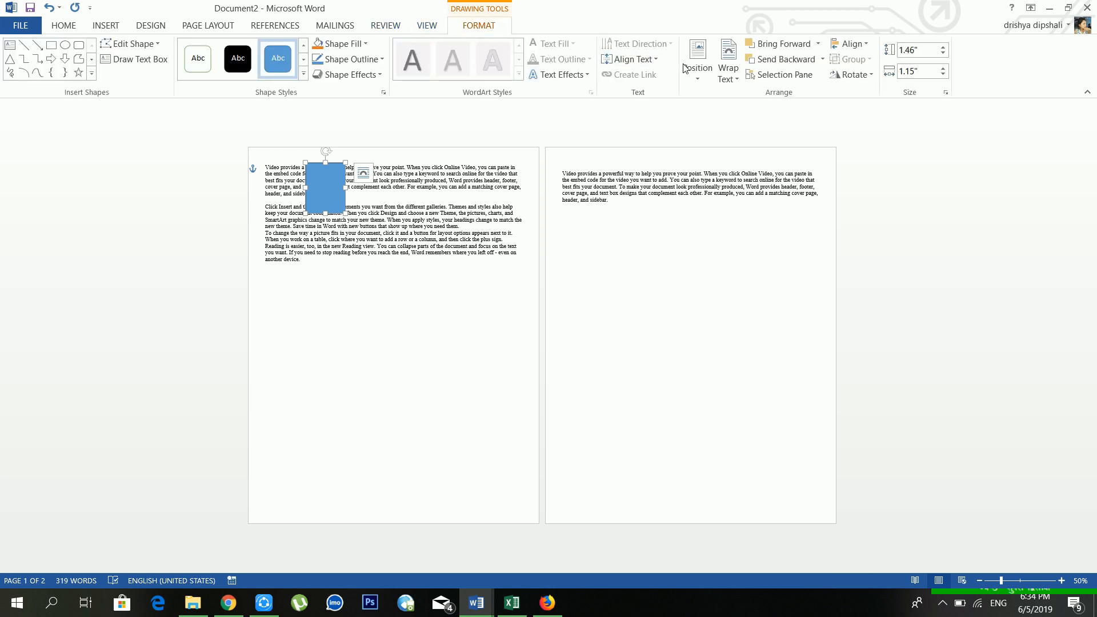
click(695, 80)
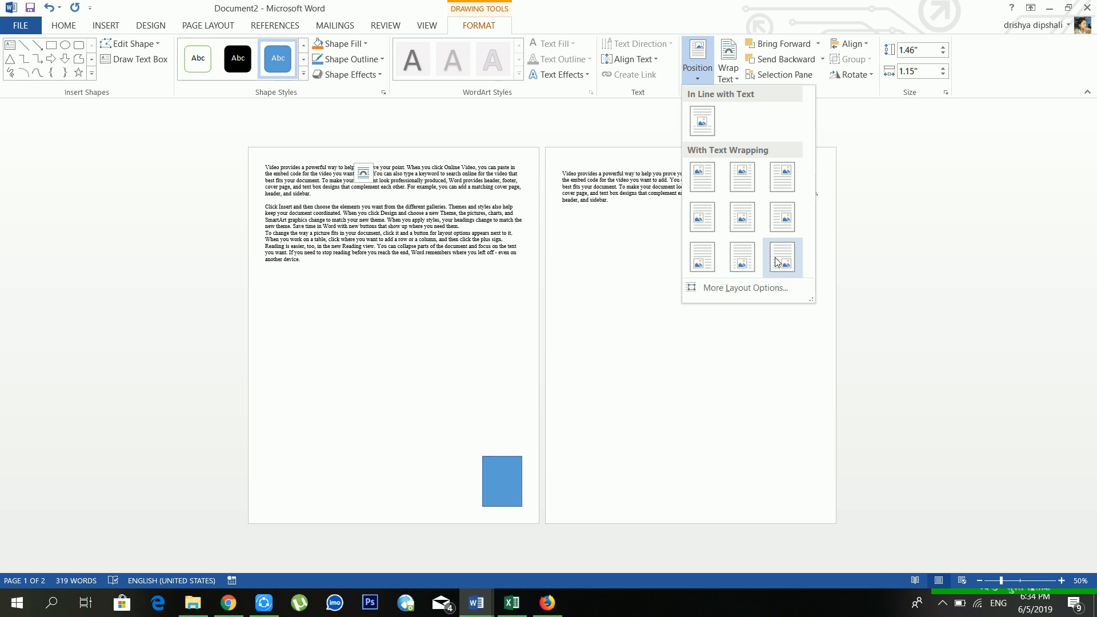
click(747, 221)
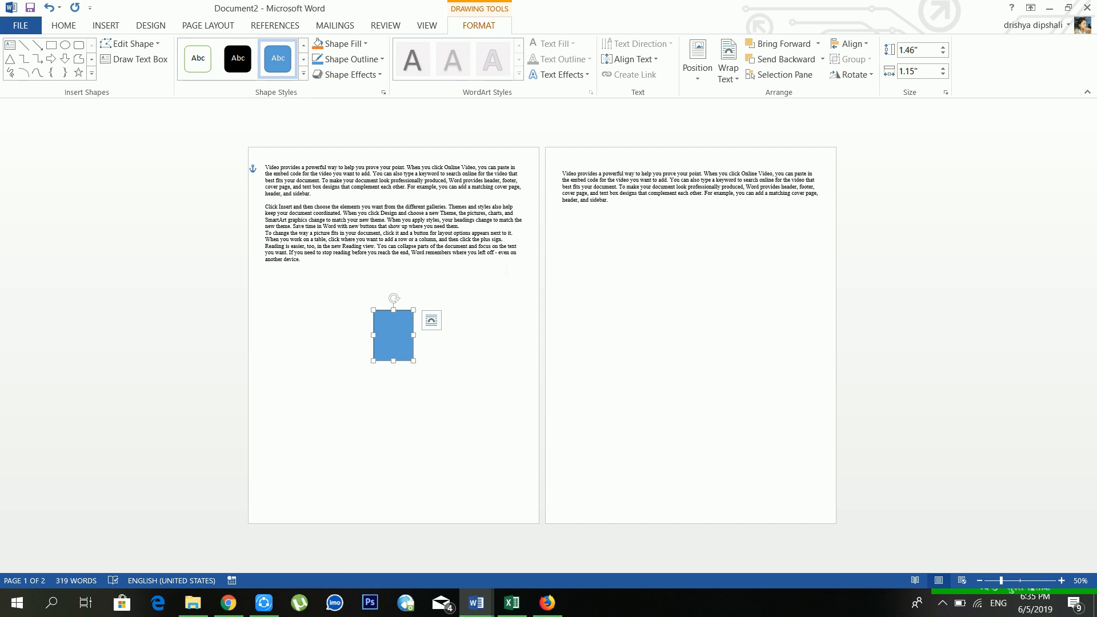
Step: Draw a down arrow about 2.1" high and 2.37" wide, partly overlapping the blue rectangle on the first page
click(733, 83)
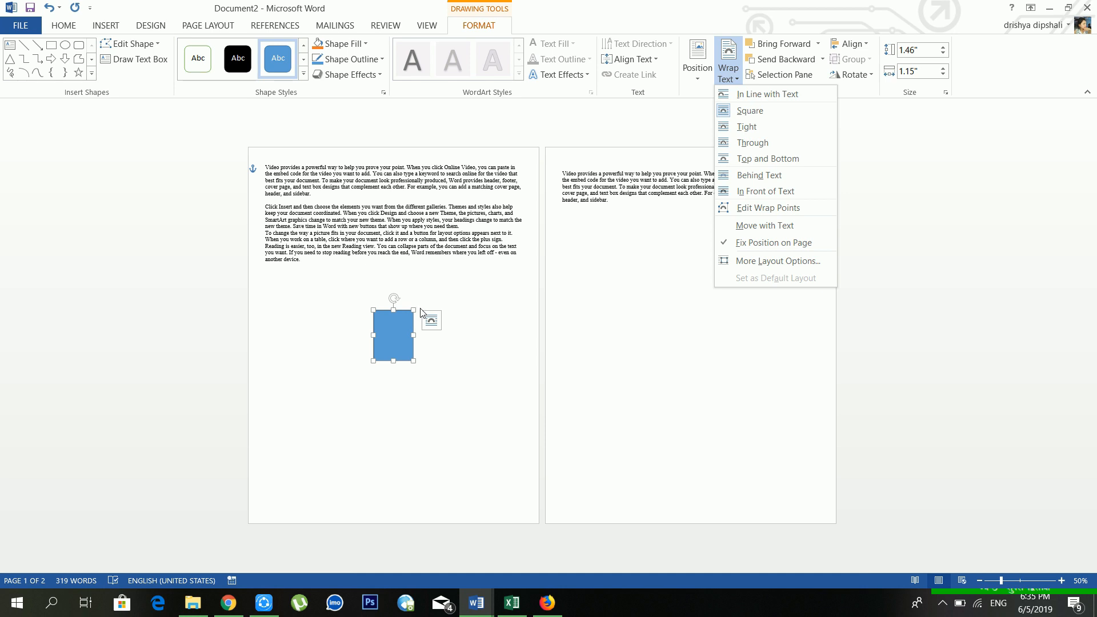
key(Escape)
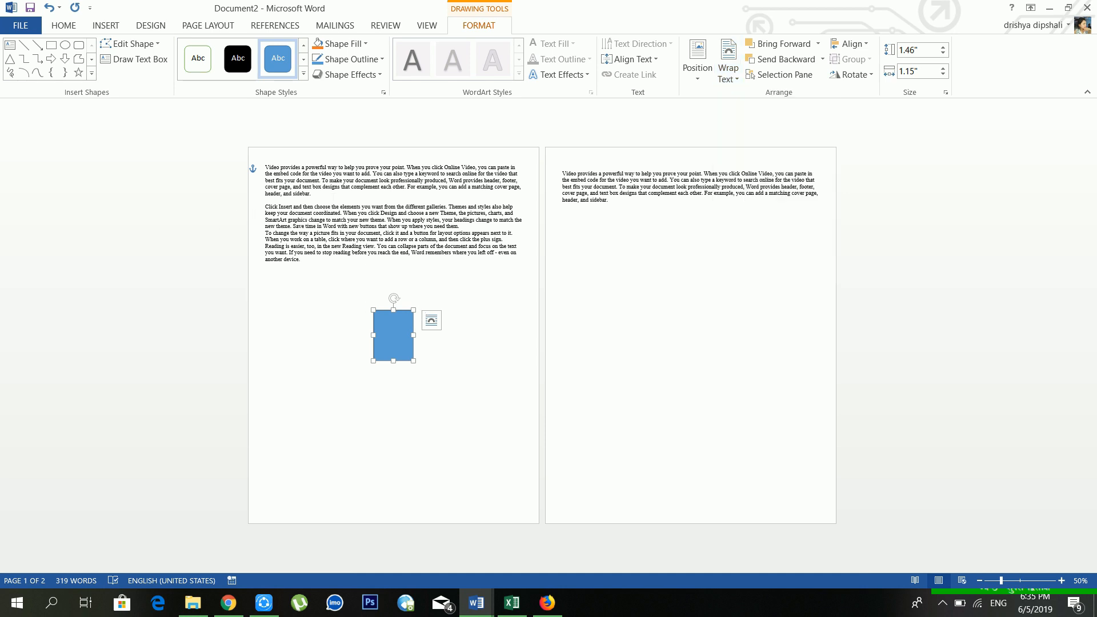
click(64, 59)
drag(386, 328, 468, 401)
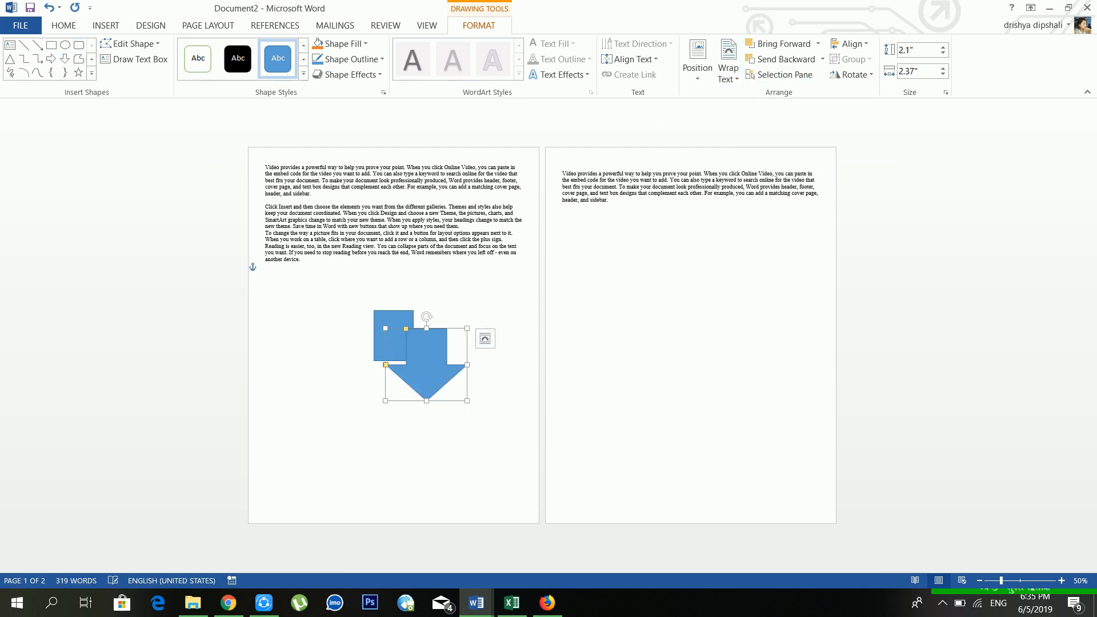
Step: Set the document zoom back to 100% for a closer view of the rectangle and arrow
click(425, 25)
click(277, 57)
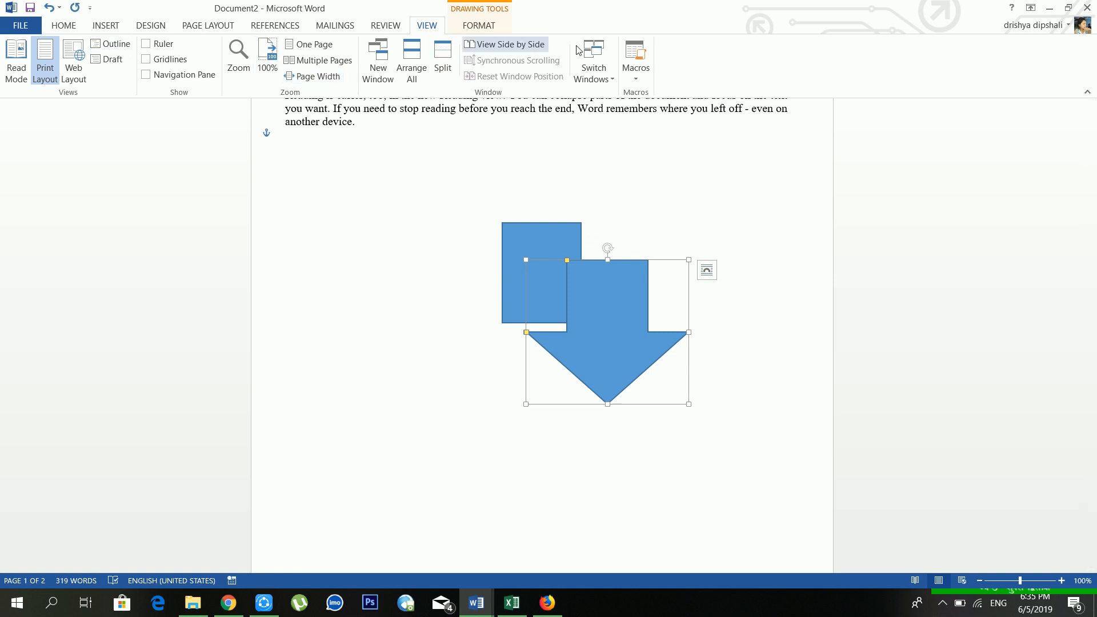
click(467, 24)
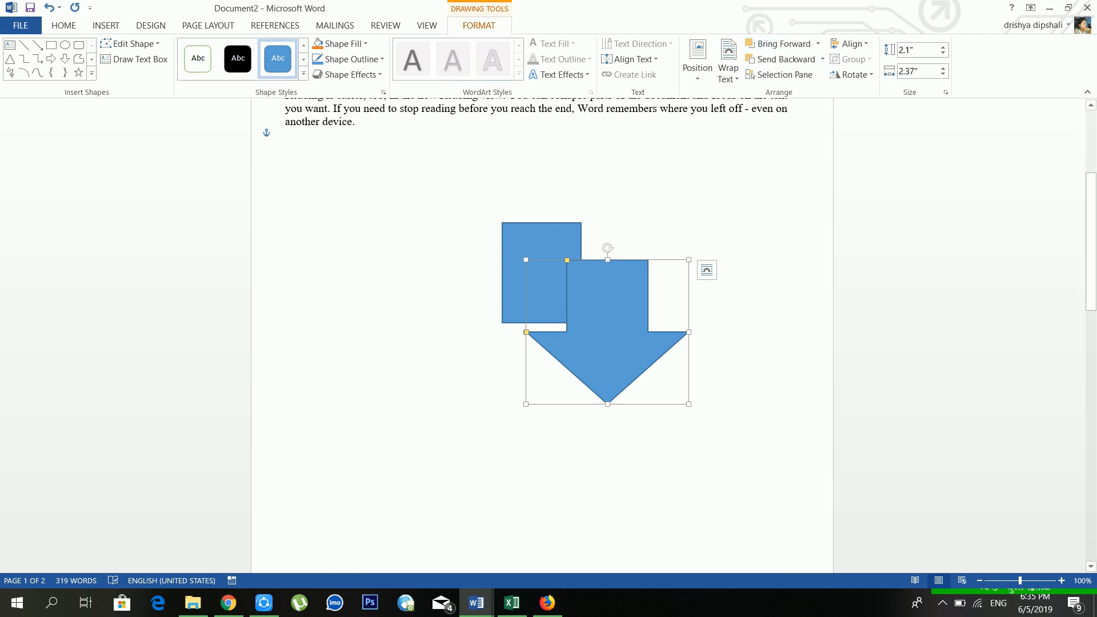
Step: Move the blue rectangle slightly down and to the right so it overlaps the down arrow a little more
click(572, 245)
click(162, 25)
click(205, 26)
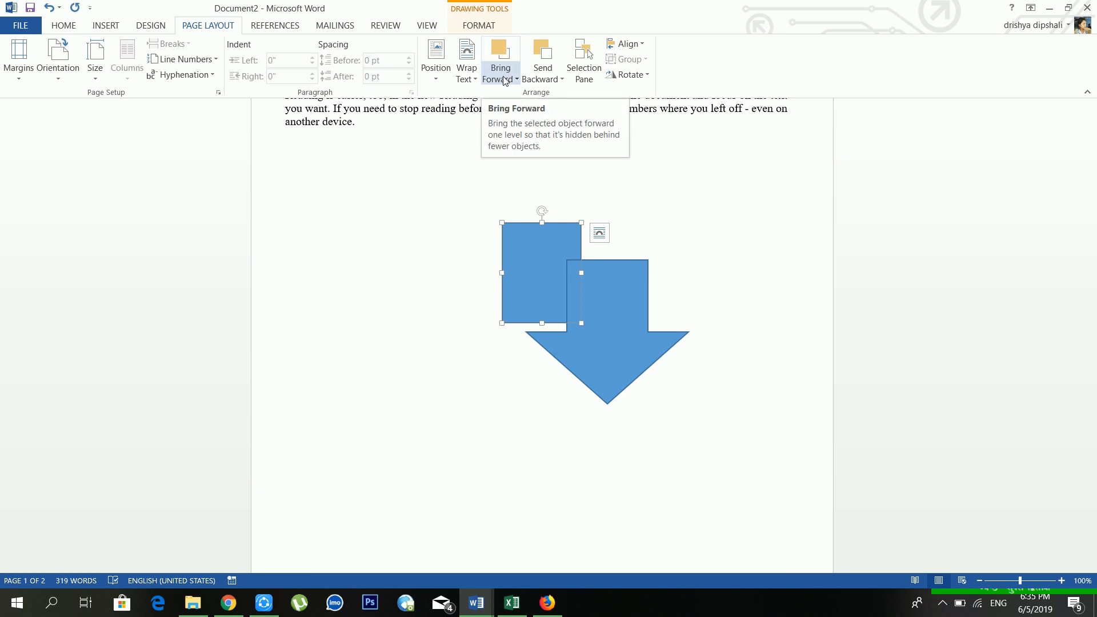
mouse_move(533, 246)
mouse_down()
mouse_move(484, 220)
mouse_move(541, 259)
mouse_up()
click(597, 309)
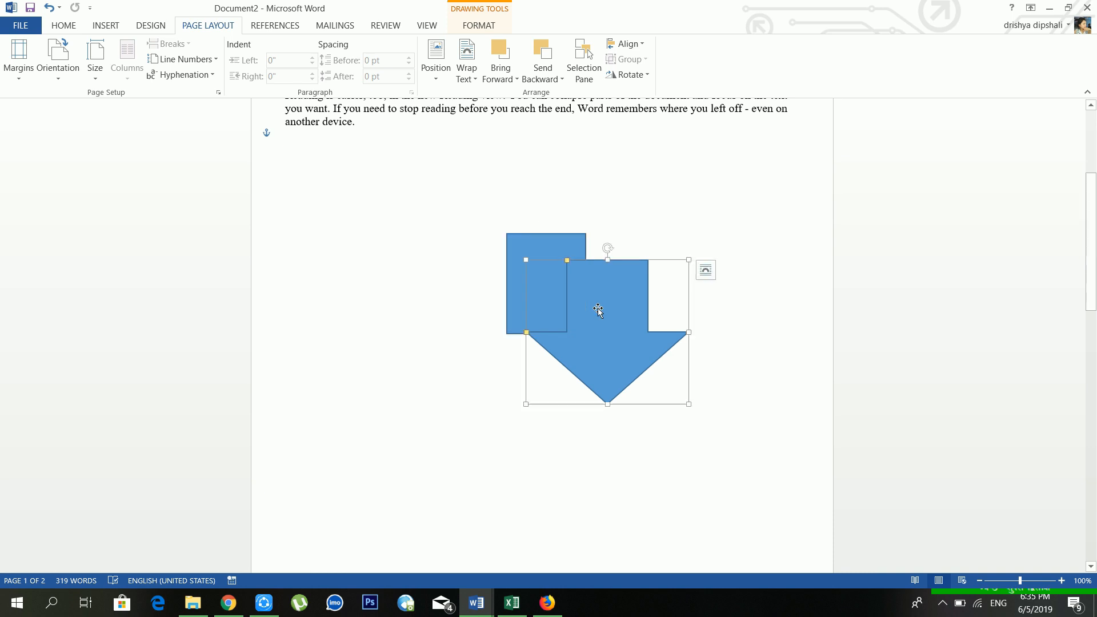
Step: Bring the blue rectangle forward so it lies in front of the down arrow
click(540, 252)
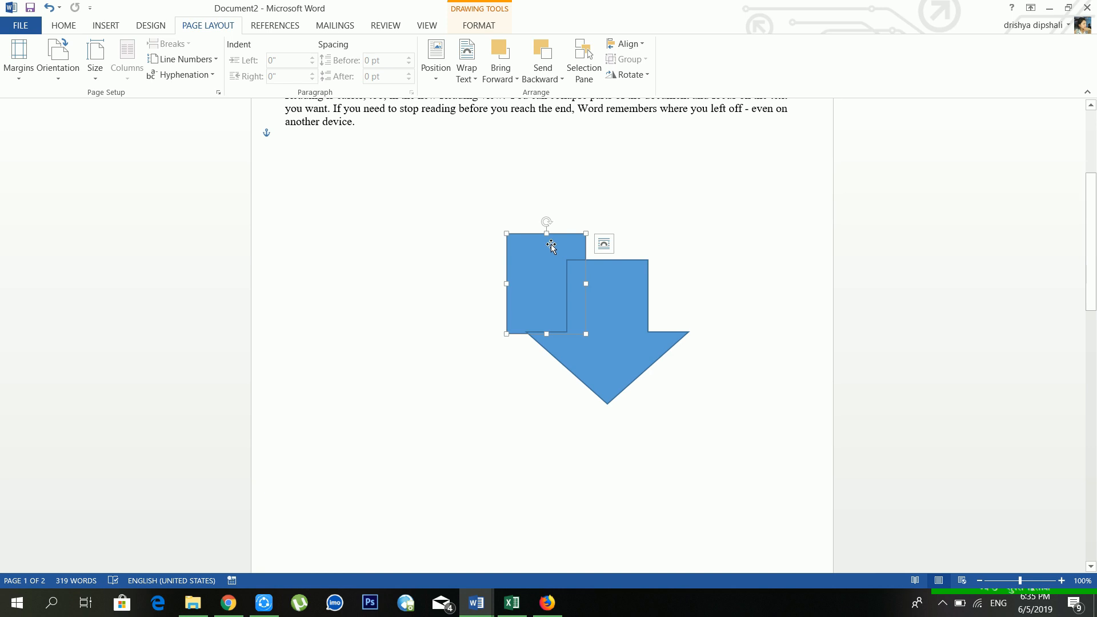
click(499, 51)
click(513, 80)
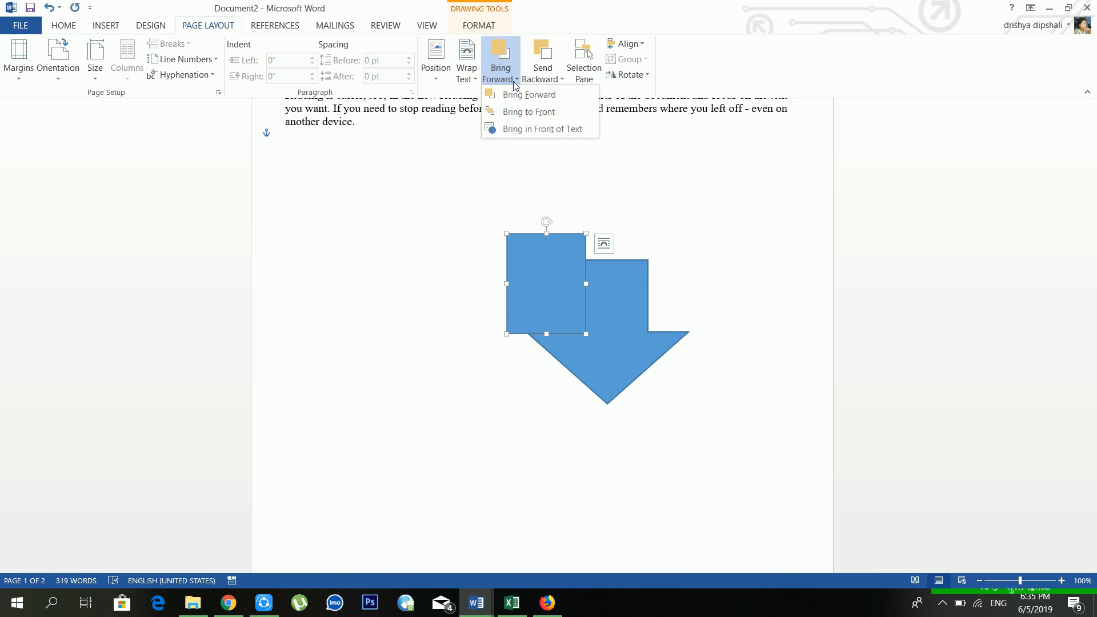
click(557, 216)
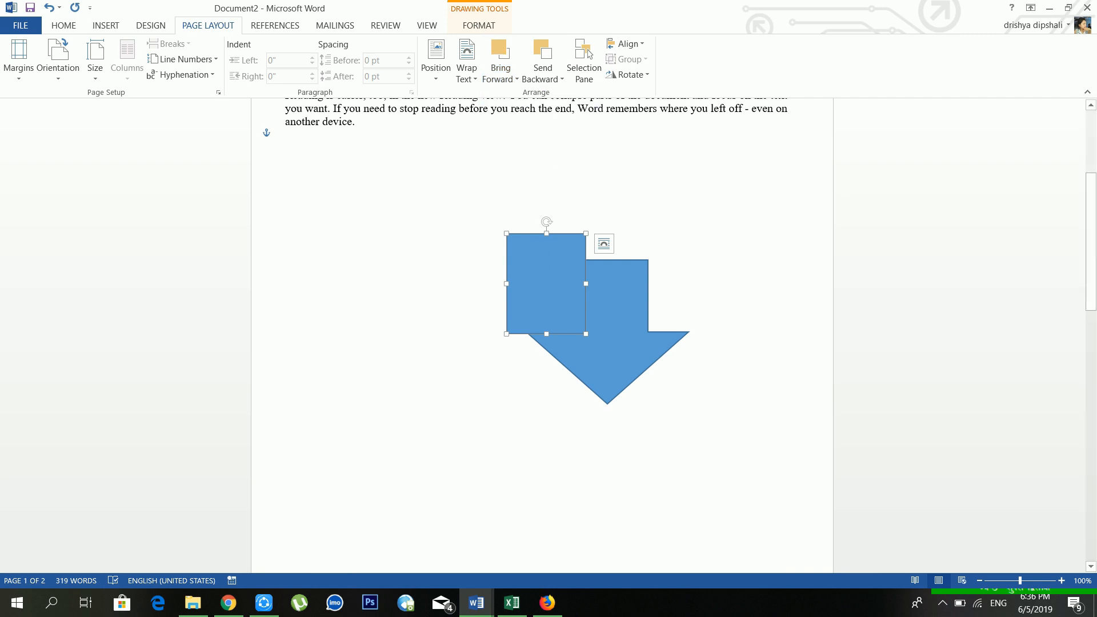
Step: Send the blue rectangle backward behind the down arrow
click(623, 321)
click(534, 251)
click(552, 83)
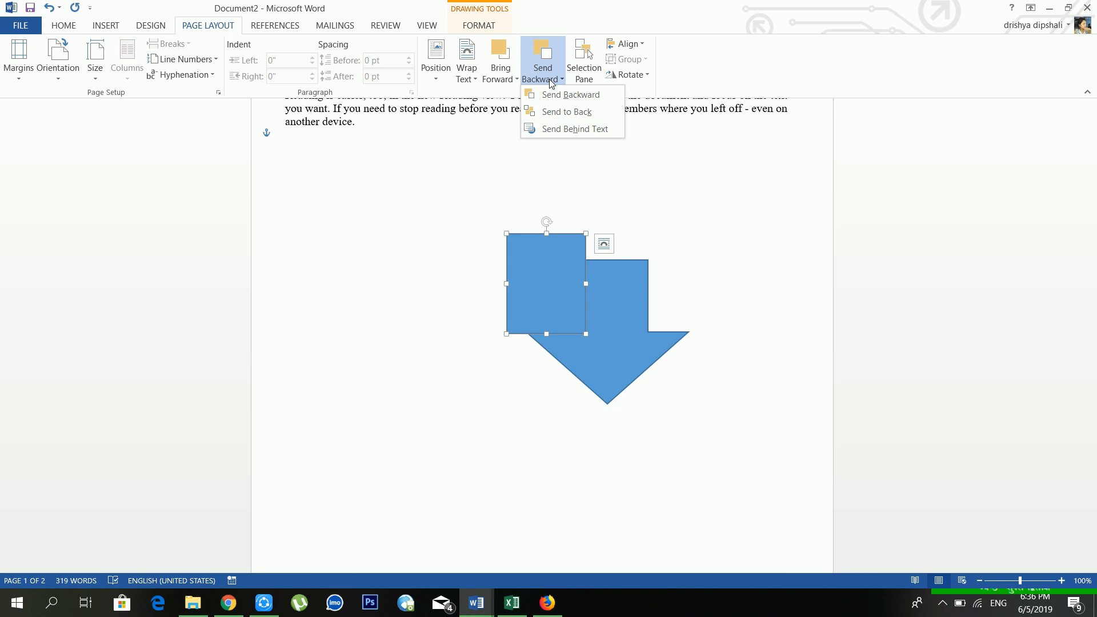
click(557, 94)
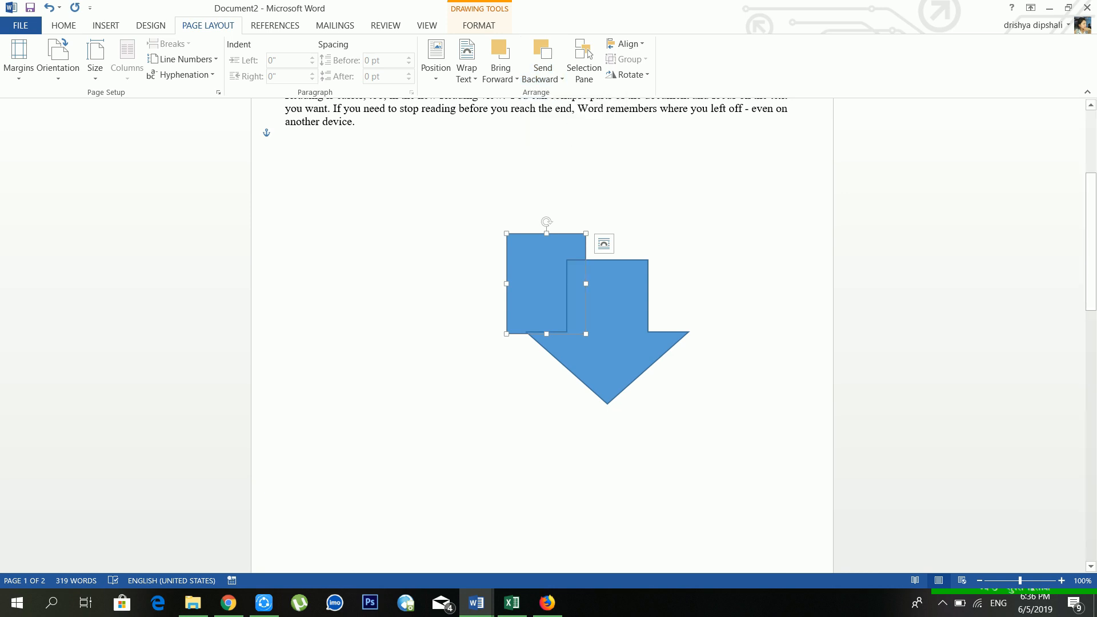
Step: List the page's shapes for selection, hide all of them and show them again, then close the list
click(581, 67)
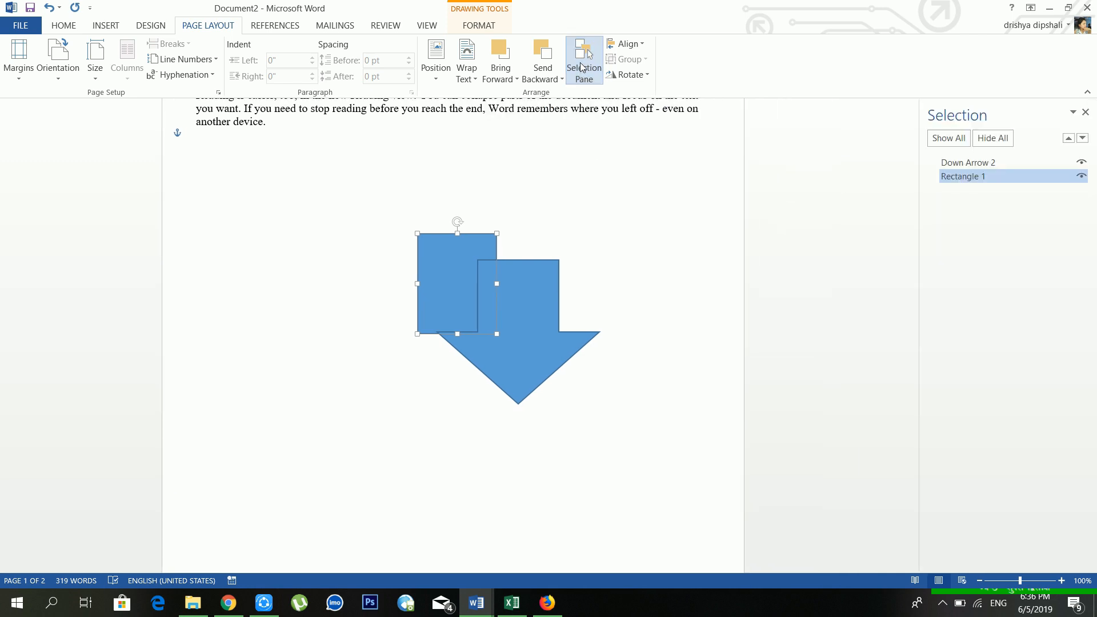
ctrl+click(973, 164)
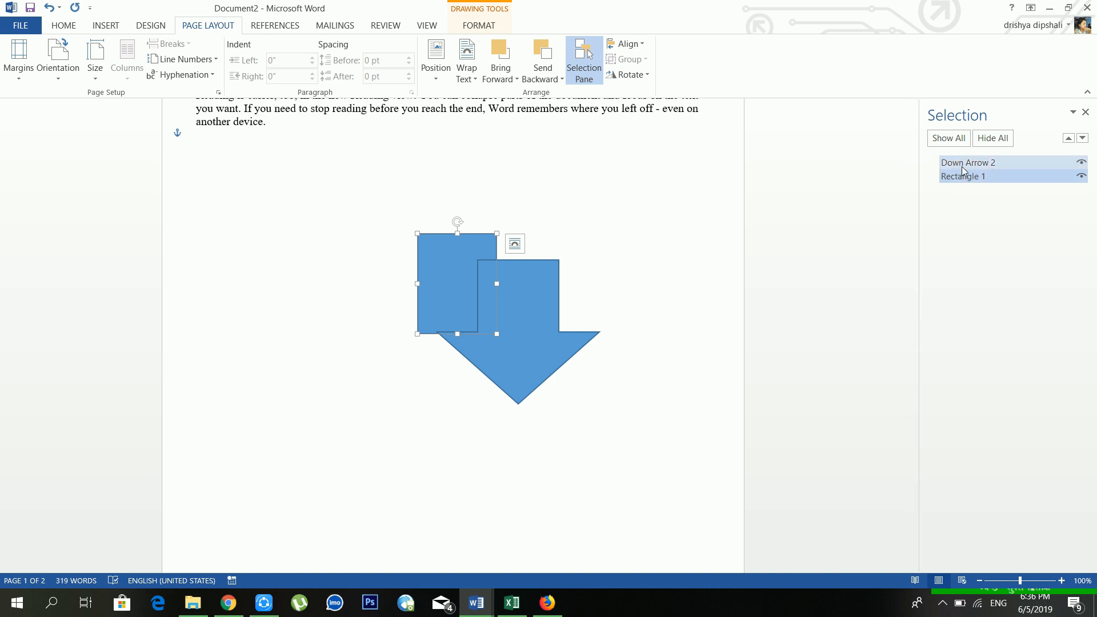
click(991, 143)
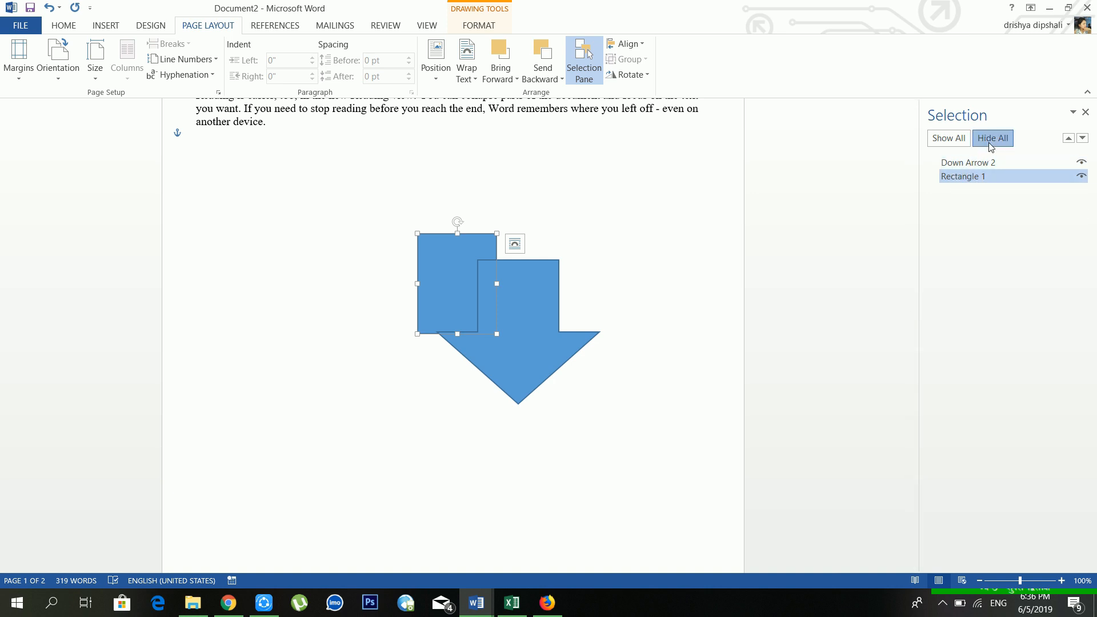
click(957, 148)
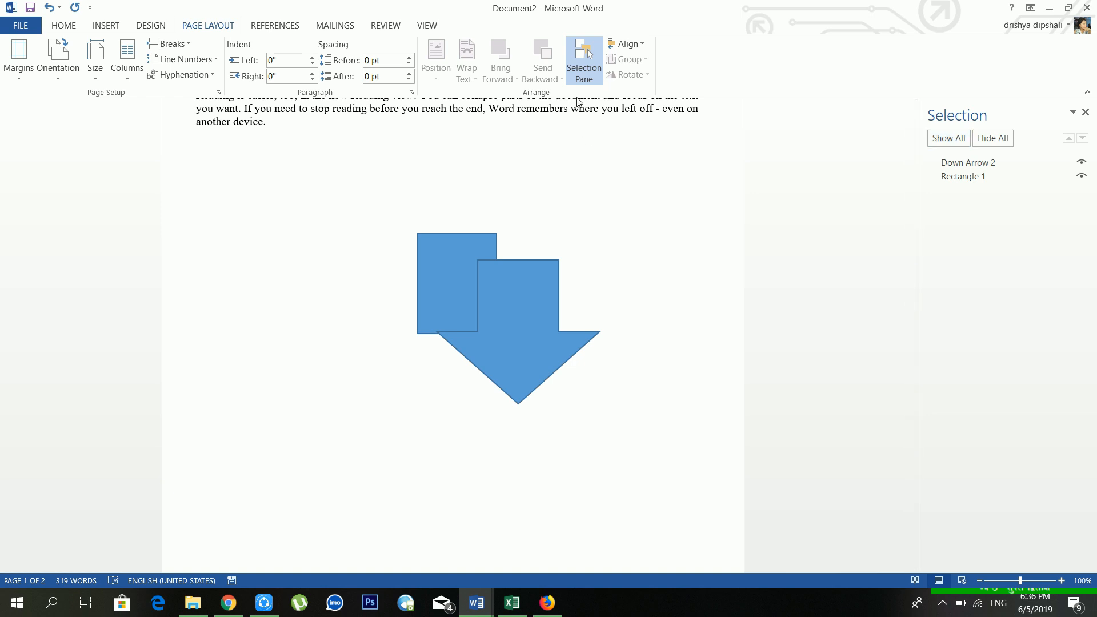
click(1085, 112)
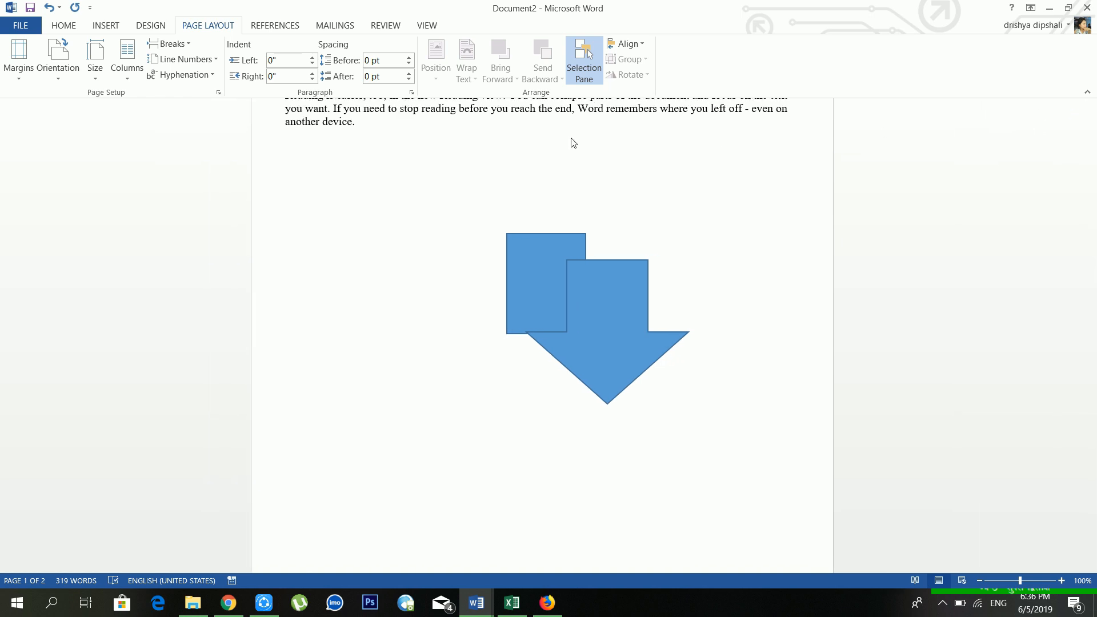
Step: Examine the alignment and position options available for the blue rectangle
click(630, 53)
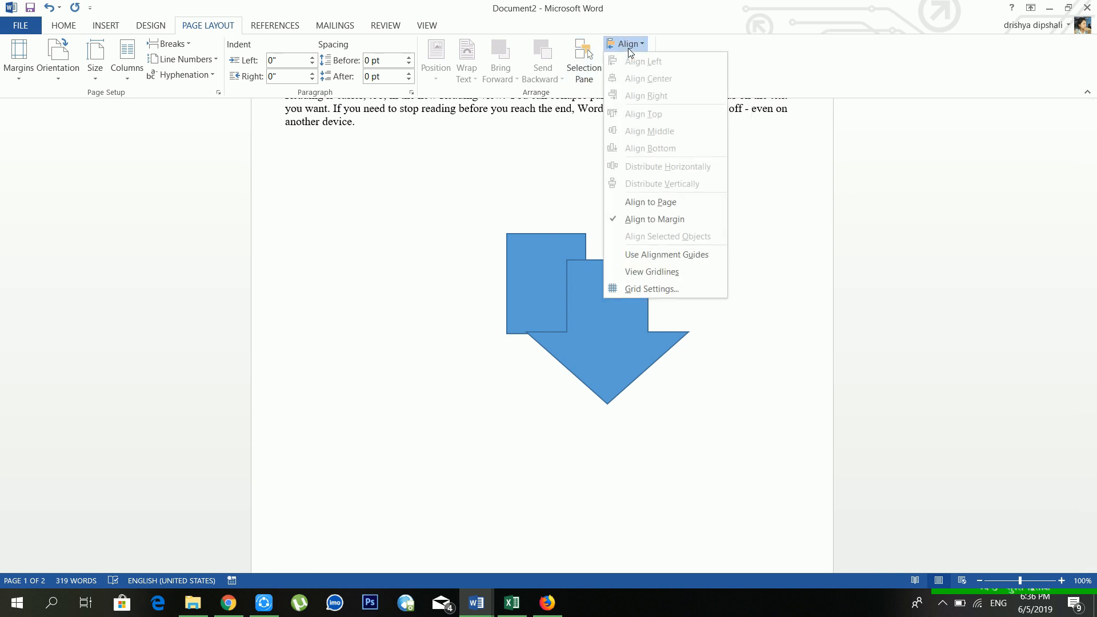
click(542, 253)
click(543, 255)
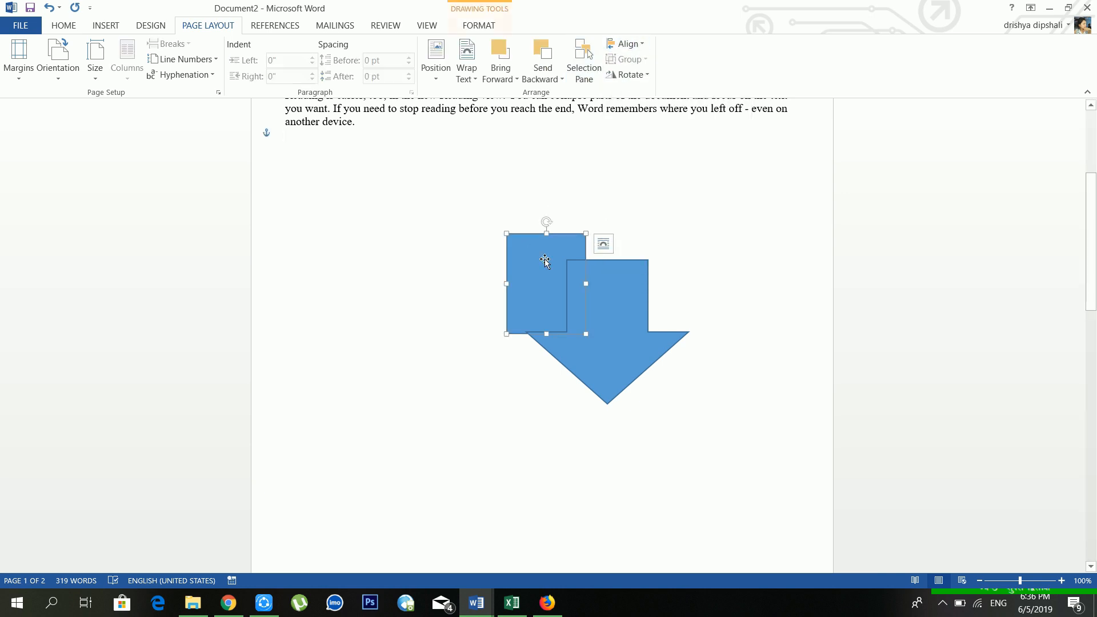
click(642, 46)
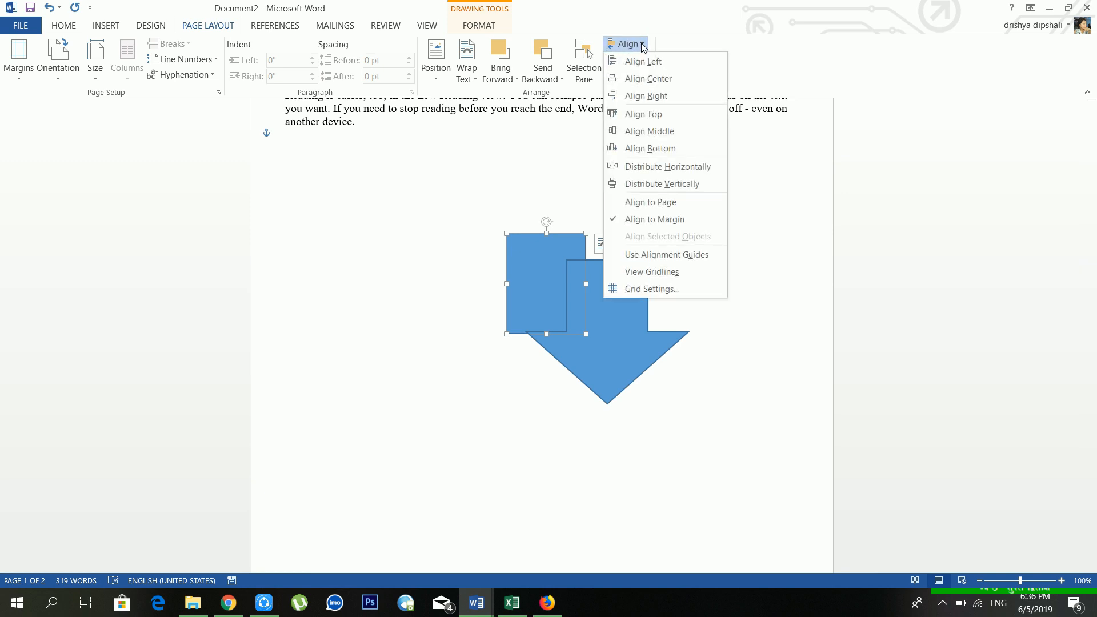
click(521, 279)
click(429, 65)
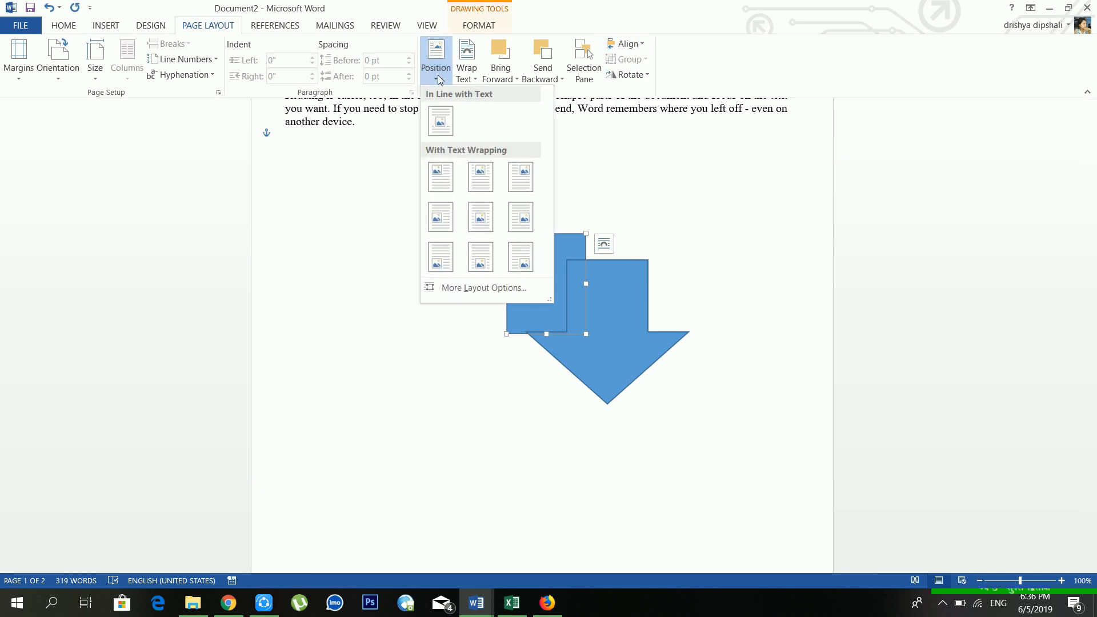
click(434, 66)
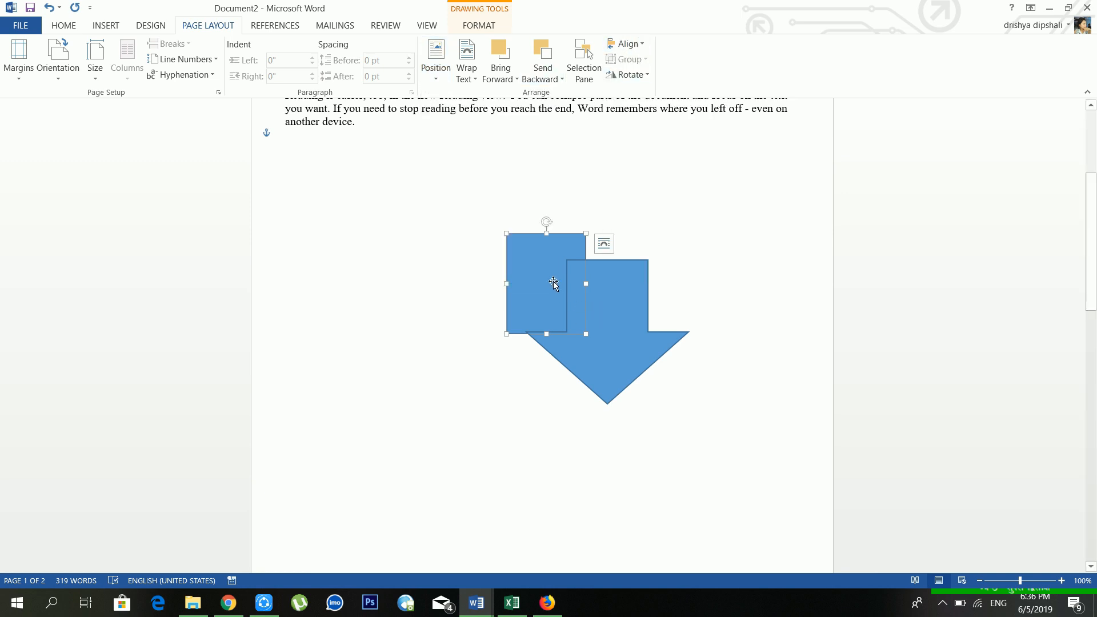
Step: Group the blue rectangle with the down arrow and move the group up and to the left, closer to the text
click(421, 135)
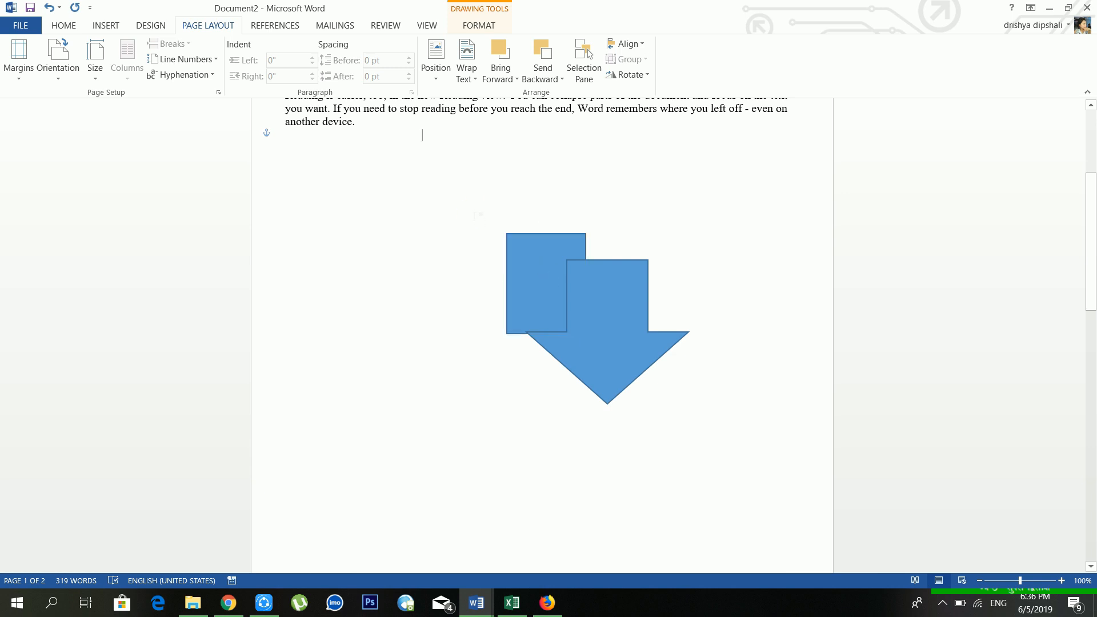
click(64, 25)
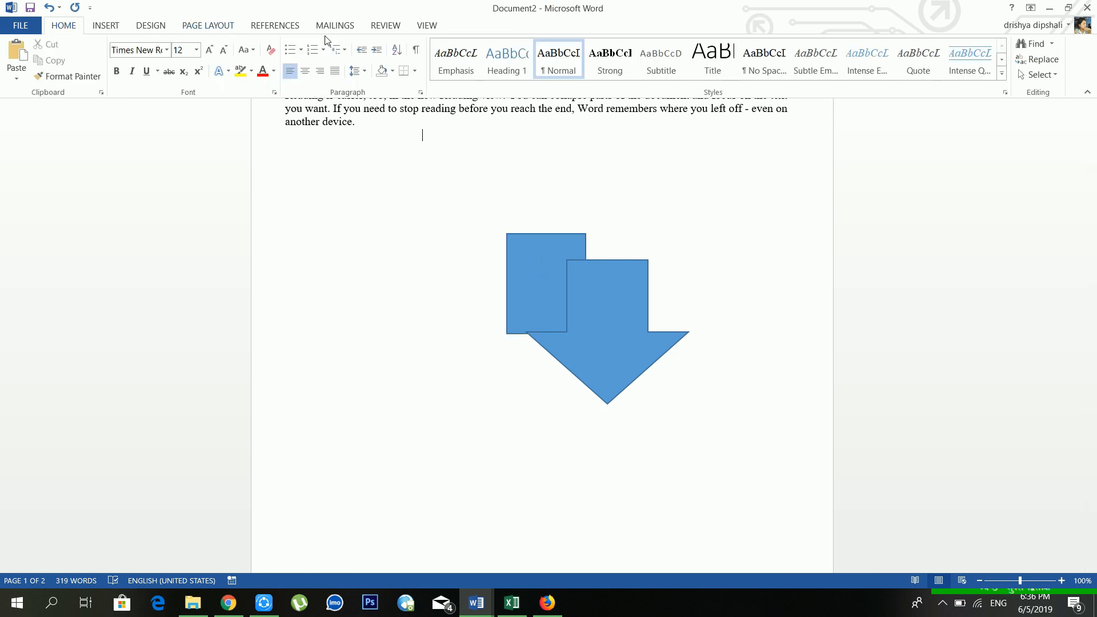
click(1023, 80)
click(982, 107)
mouse_move(447, 196)
mouse_down()
mouse_move(563, 331)
mouse_move(736, 454)
mouse_move(738, 467)
mouse_up()
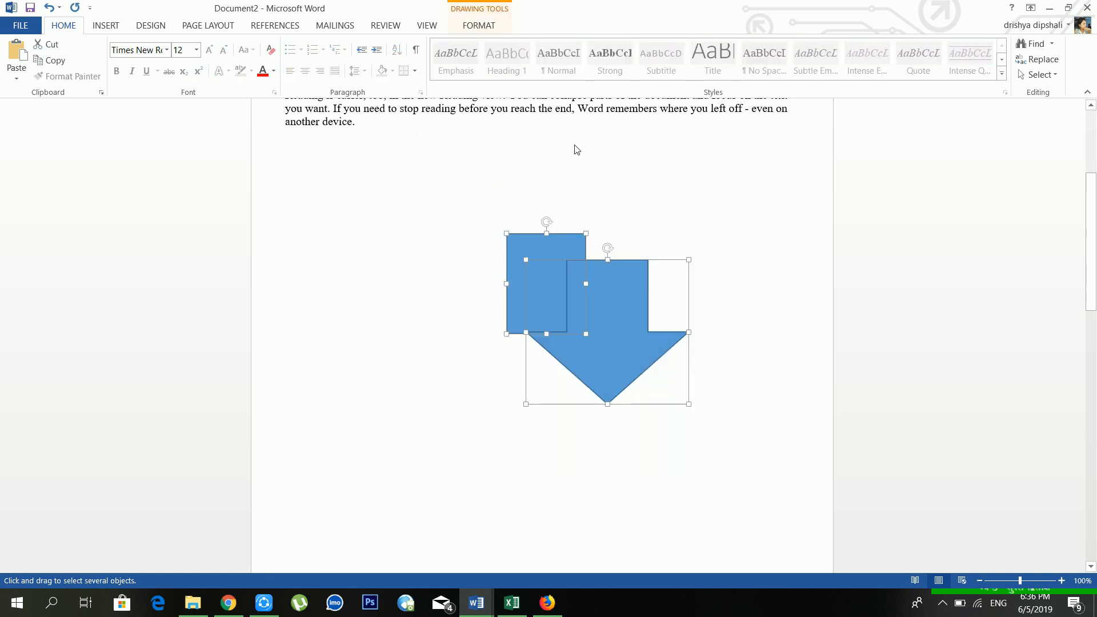
click(469, 26)
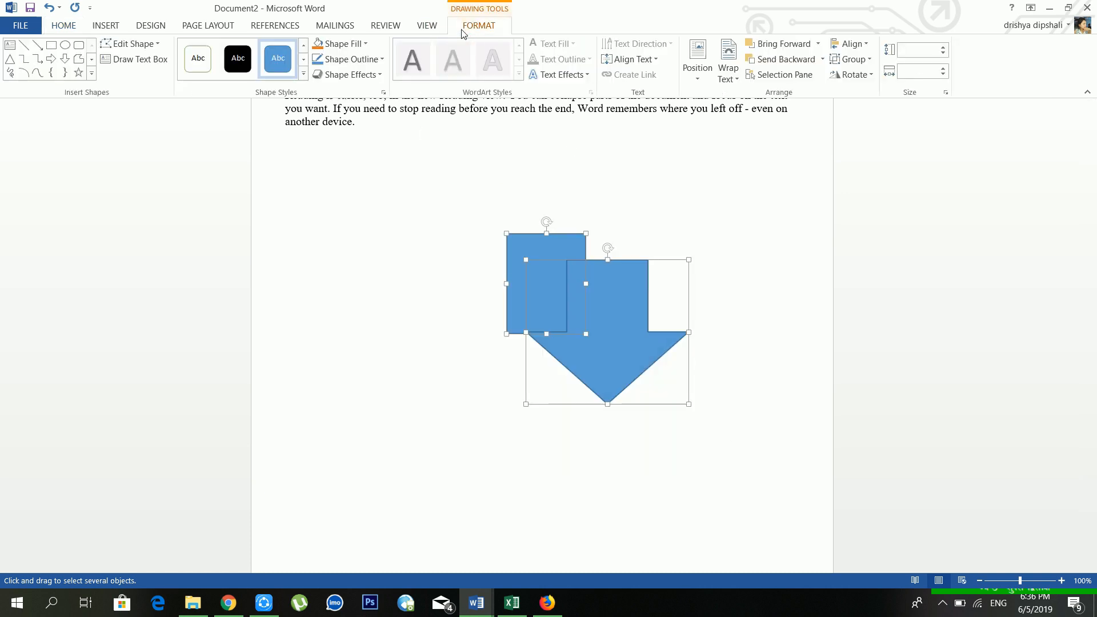
click(866, 59)
click(864, 73)
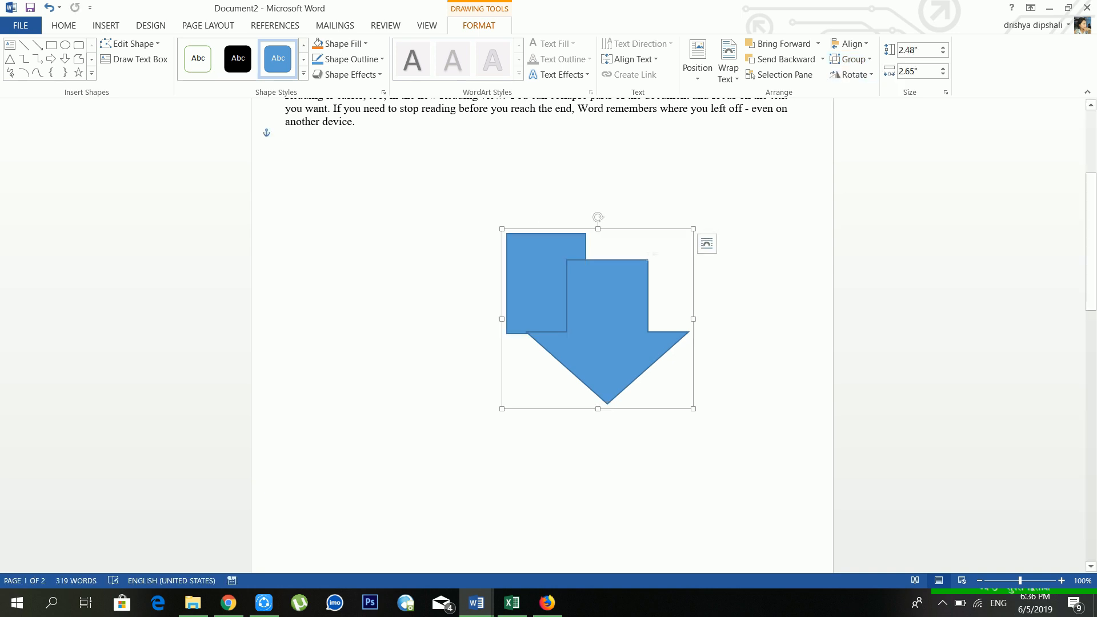
drag(625, 276, 517, 234)
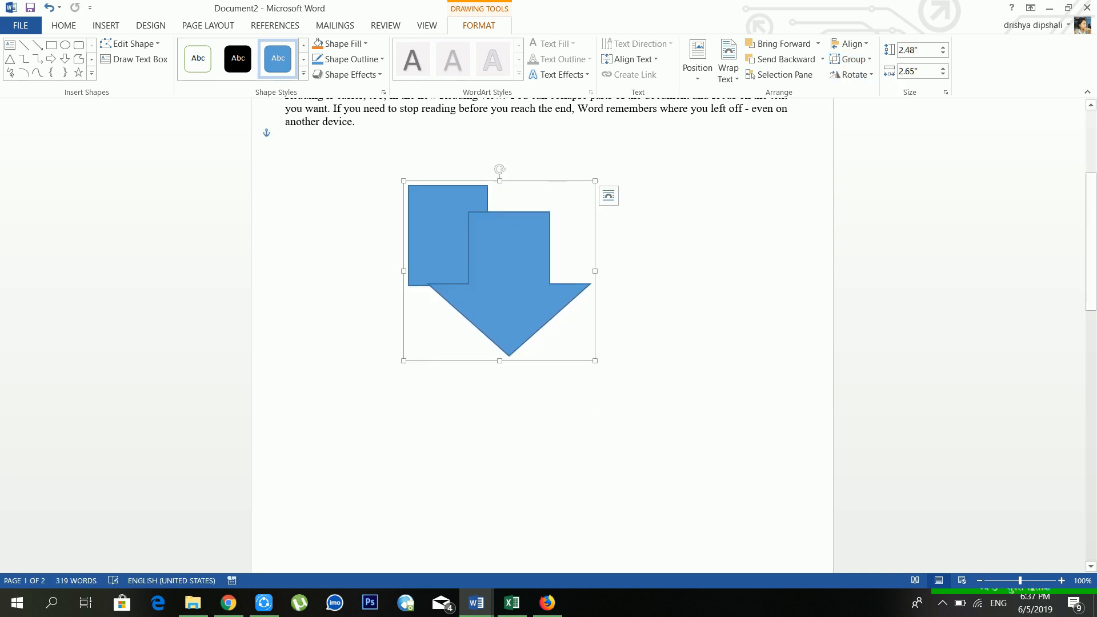
Step: Ungroup the rectangle and the down arrow, and deselect both shapes
click(869, 59)
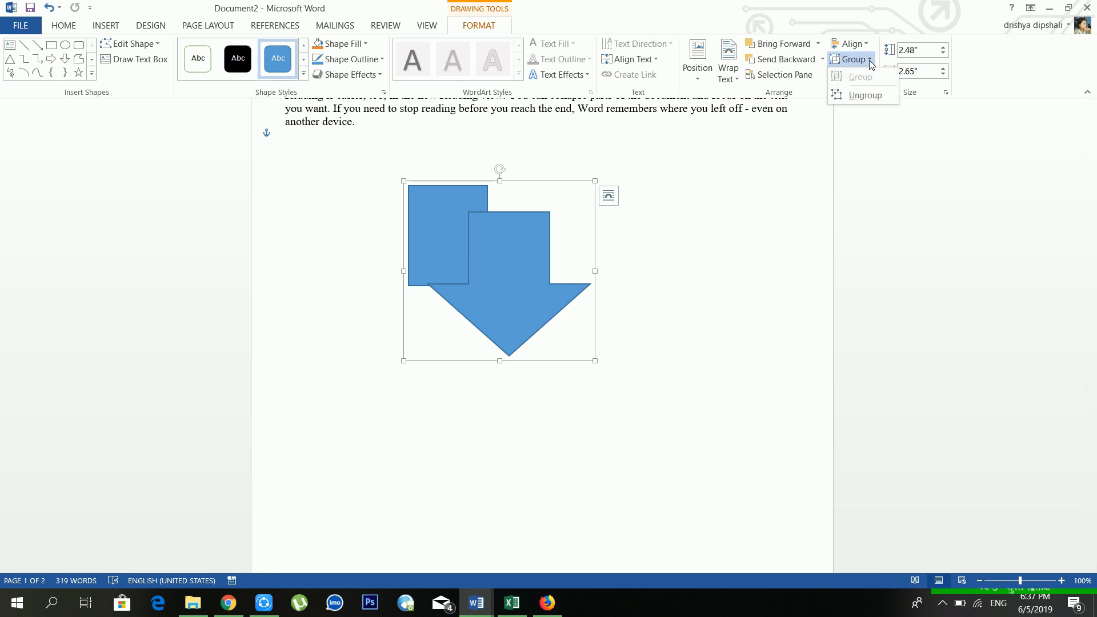
click(864, 96)
click(422, 135)
Step: Try to flip the down arrow vertically using the rotation options
click(509, 251)
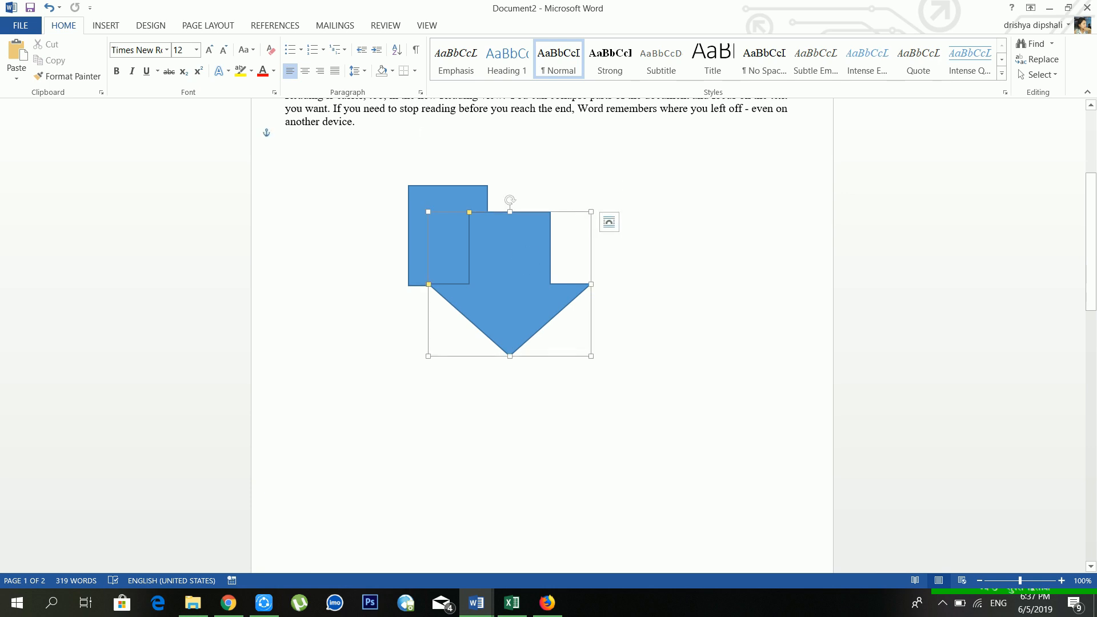
click(220, 24)
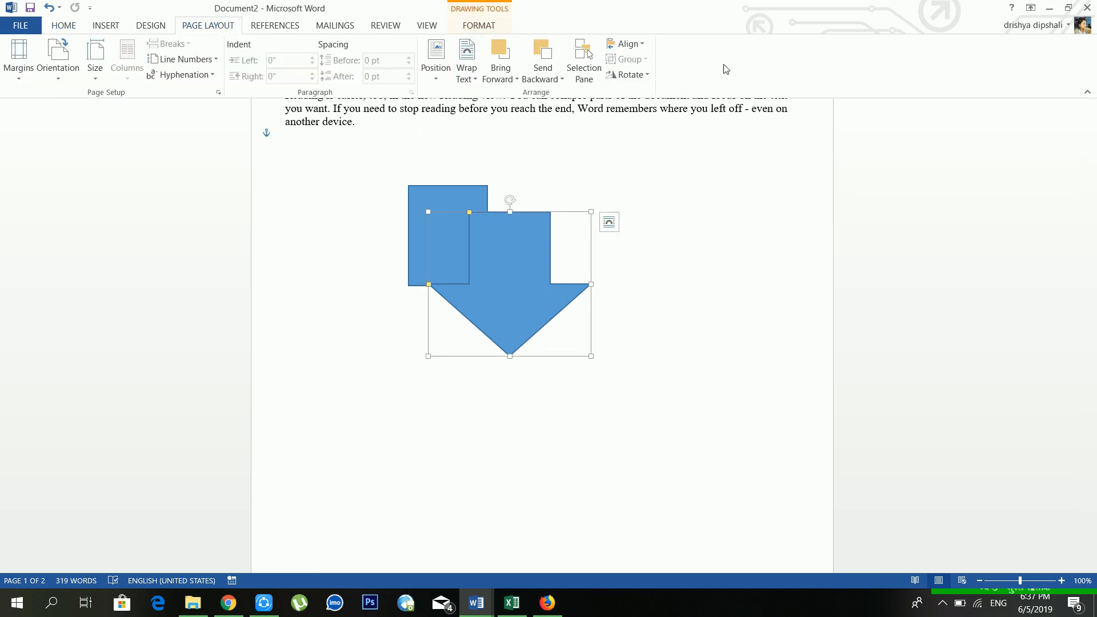
click(628, 75)
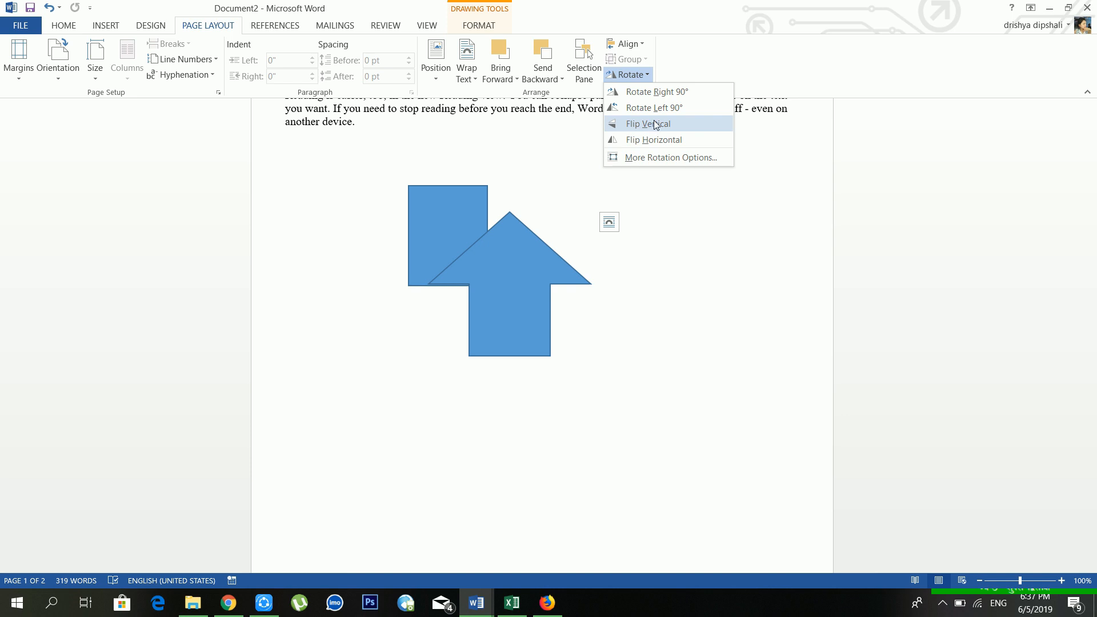
click(655, 124)
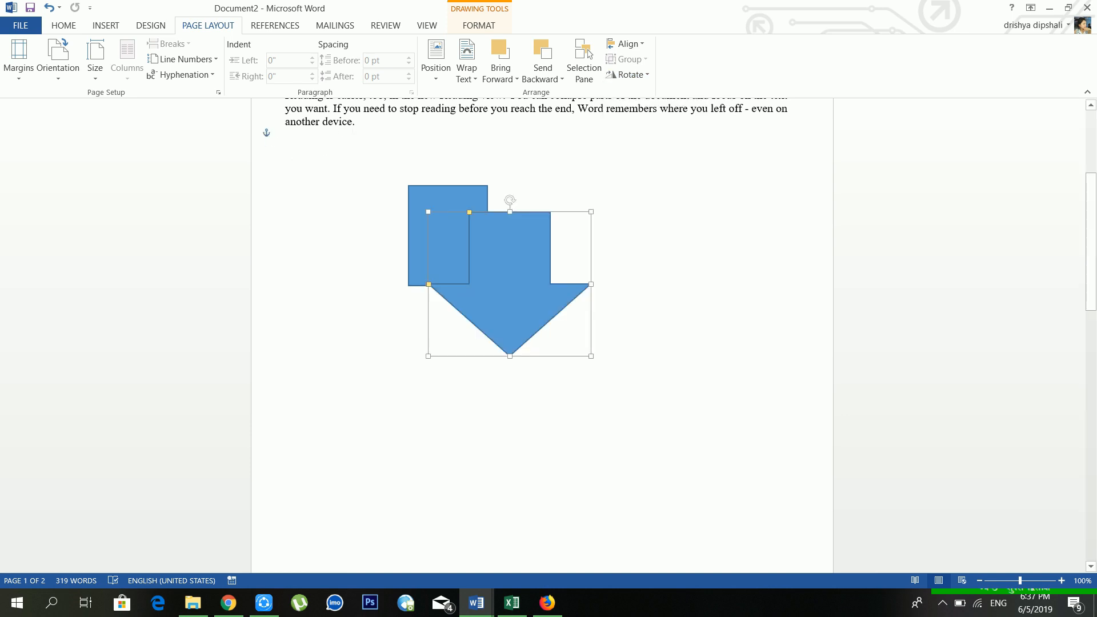
Step: Deselect the down arrow and place the text cursor after "new theme" in the second paragraph
scroll(542, 332, up, 5)
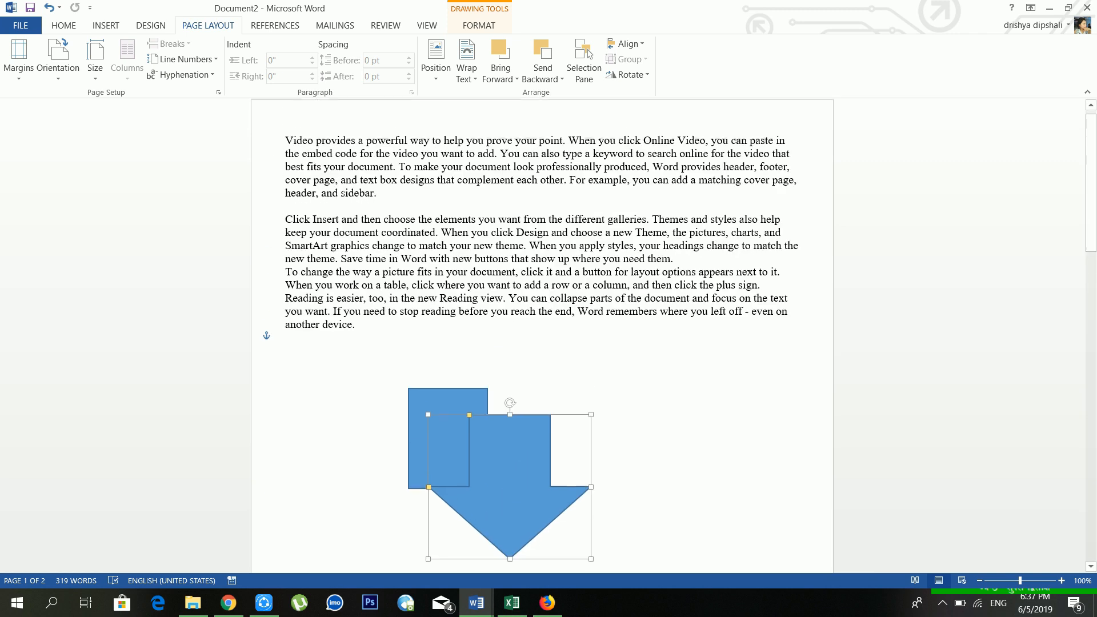
click(608, 427)
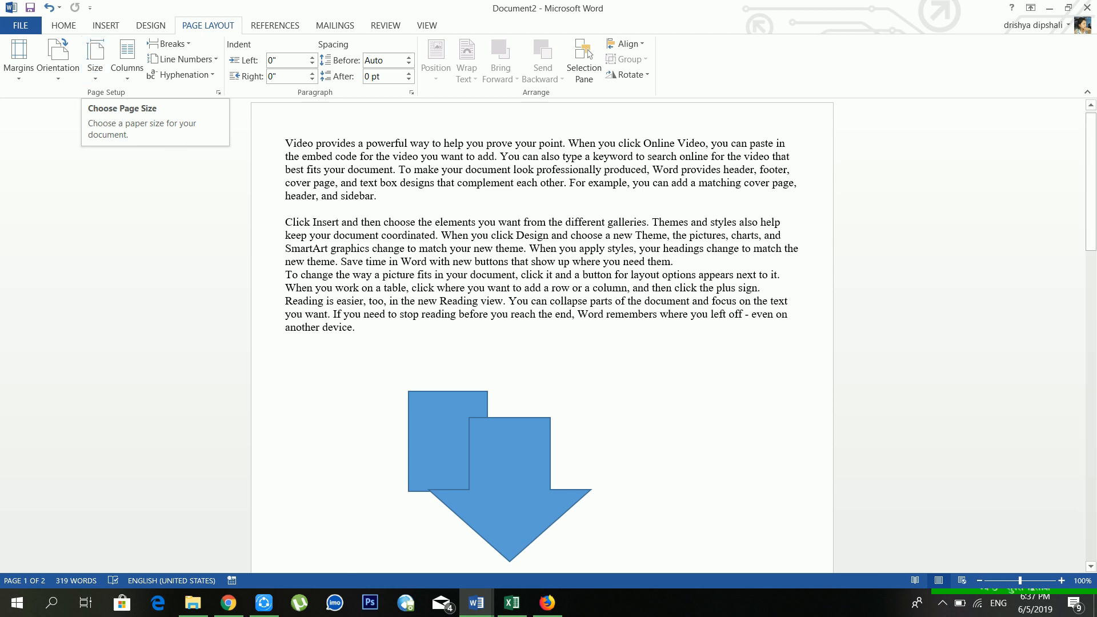
click(336, 261)
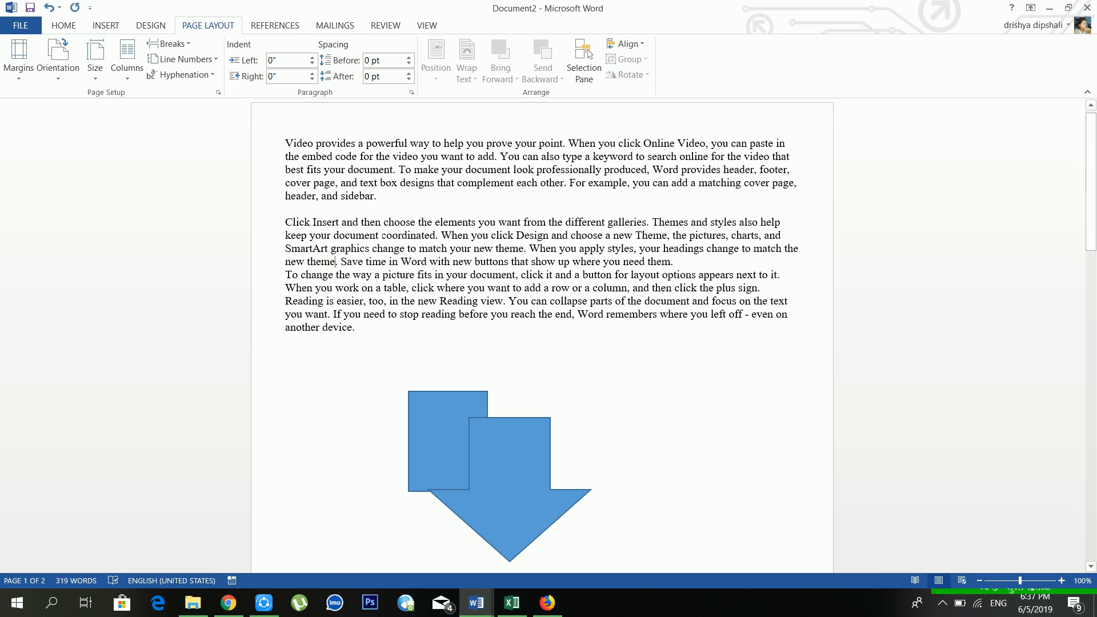